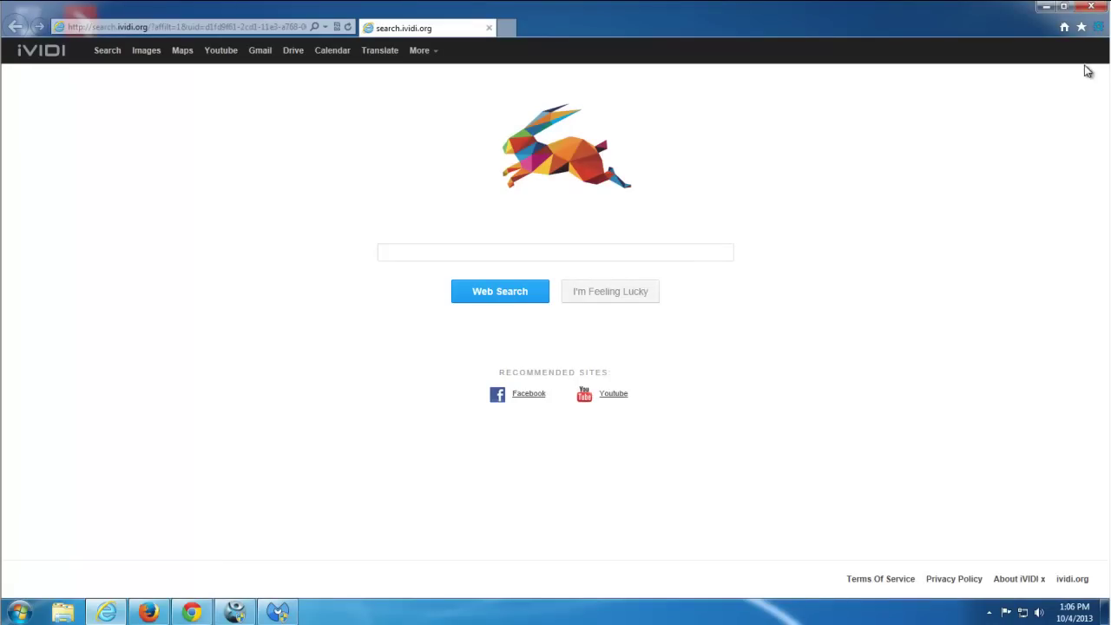
- Open the Manage Add-ons window in Internet Explorer and inspect the SmileysWeLove and SmileysWeLoveToolbar entries
click(1098, 27)
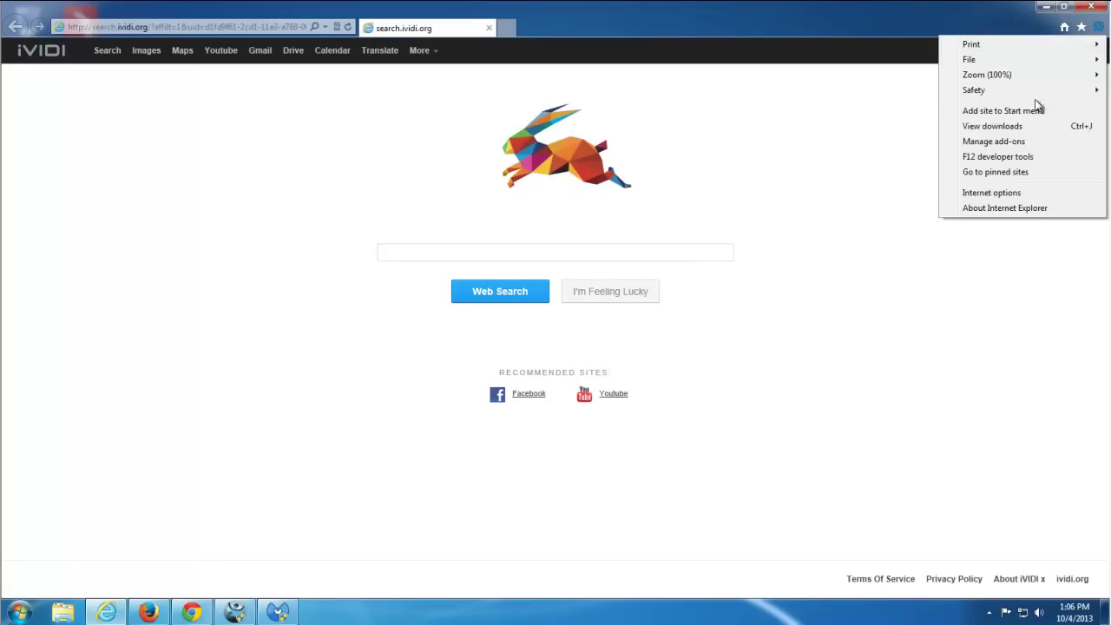
click(998, 141)
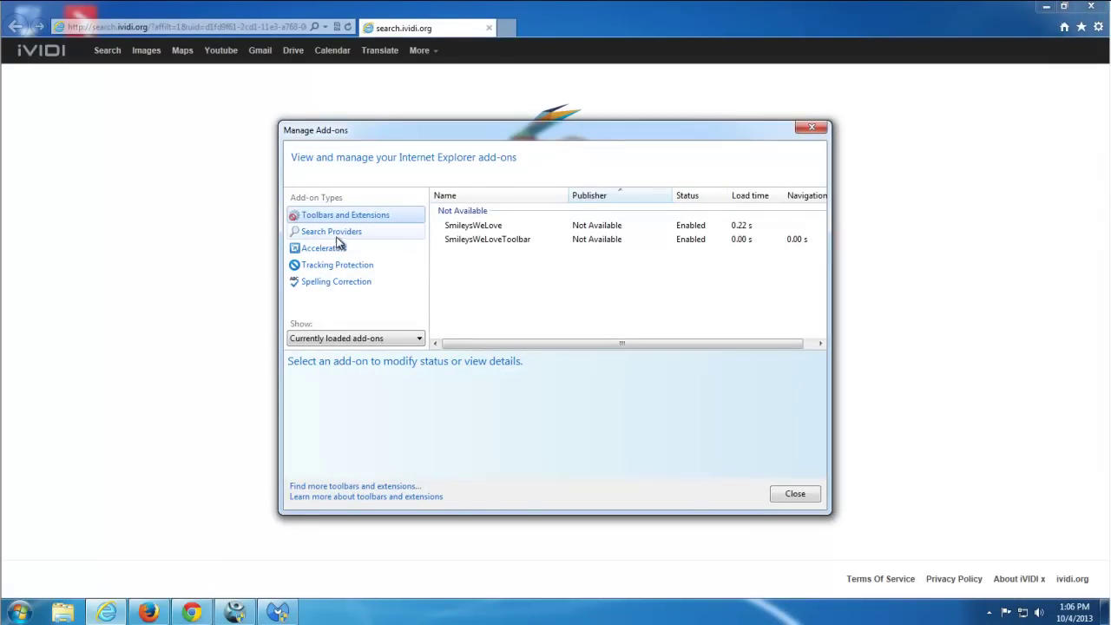
click(454, 228)
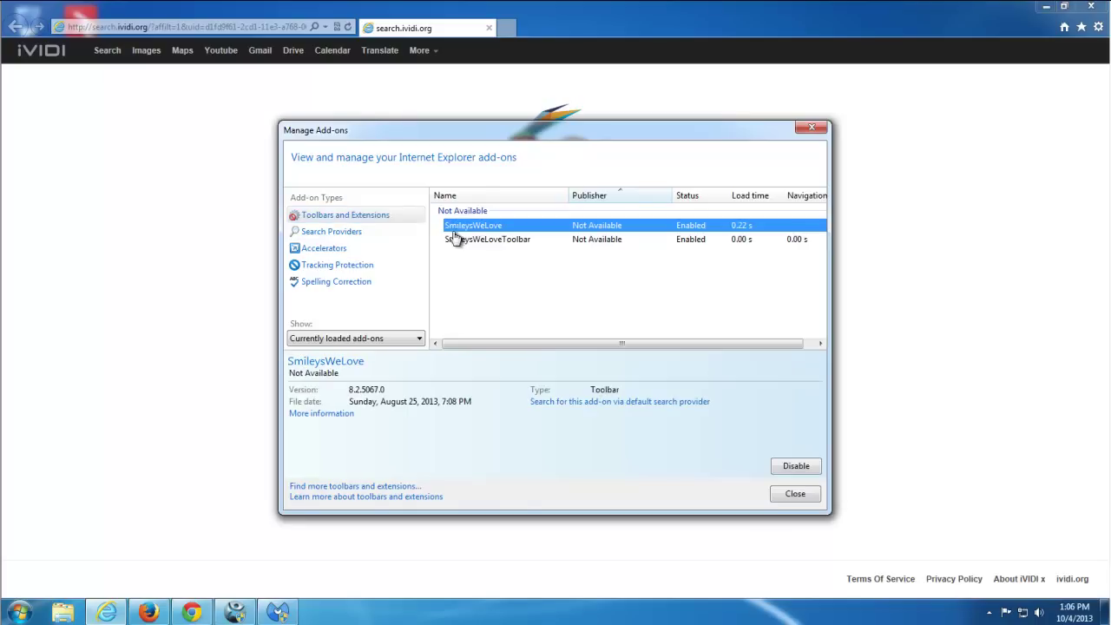
click(464, 241)
click(449, 226)
click(469, 239)
click(451, 226)
click(473, 241)
click(483, 229)
click(491, 241)
click(480, 227)
click(466, 245)
click(459, 226)
- Check the search providers, return to the toolbars and extensions list, and close the add-ons window
click(365, 232)
click(343, 216)
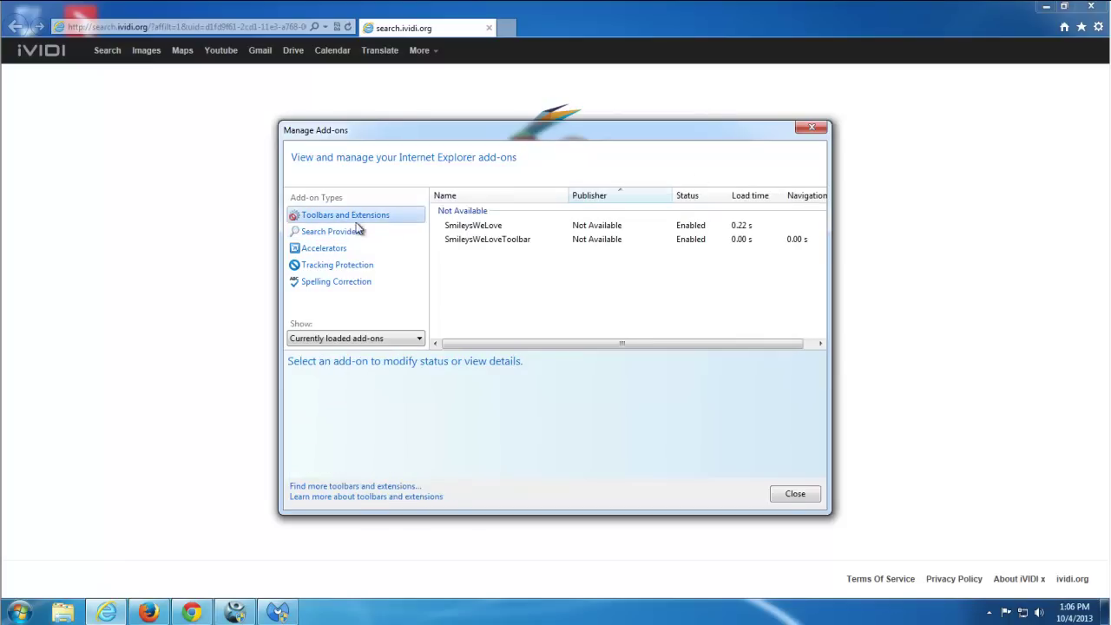
click(812, 128)
key(alt+F4)
- Switch to Firefox, dismiss the data-sharing notice, review the installed extensions in the Add-ons Manager, and close it
click(148, 612)
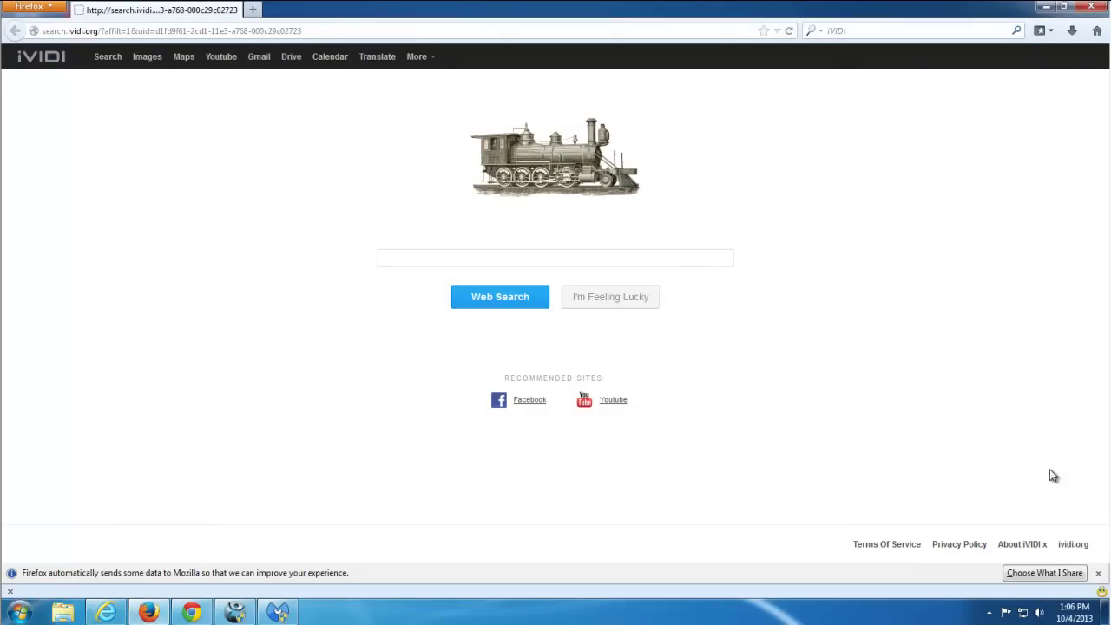
click(1098, 573)
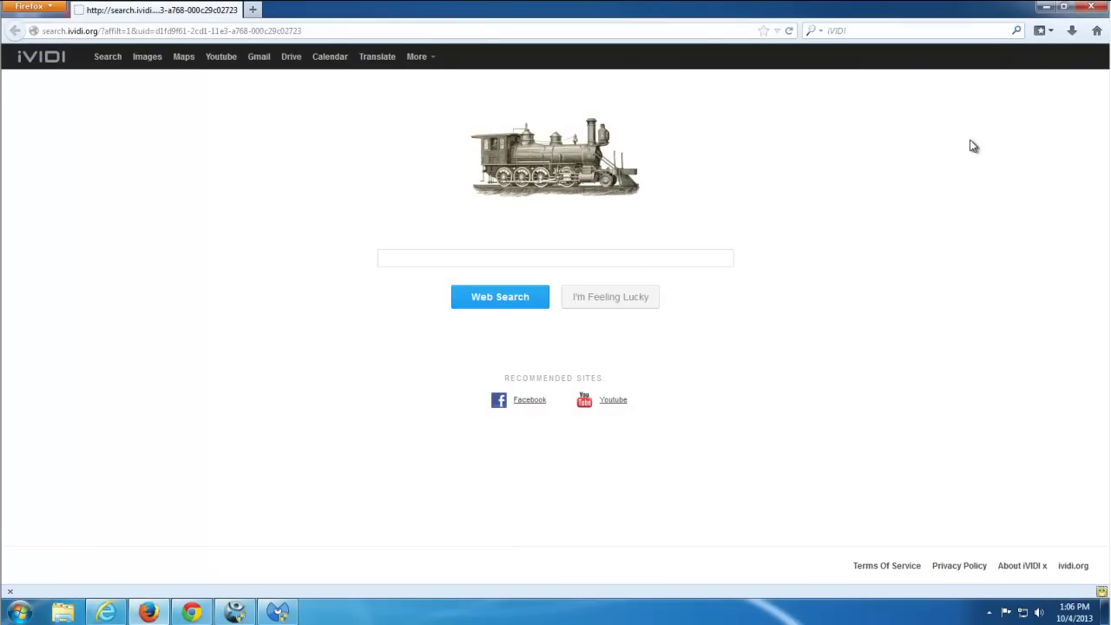
click(31, 7)
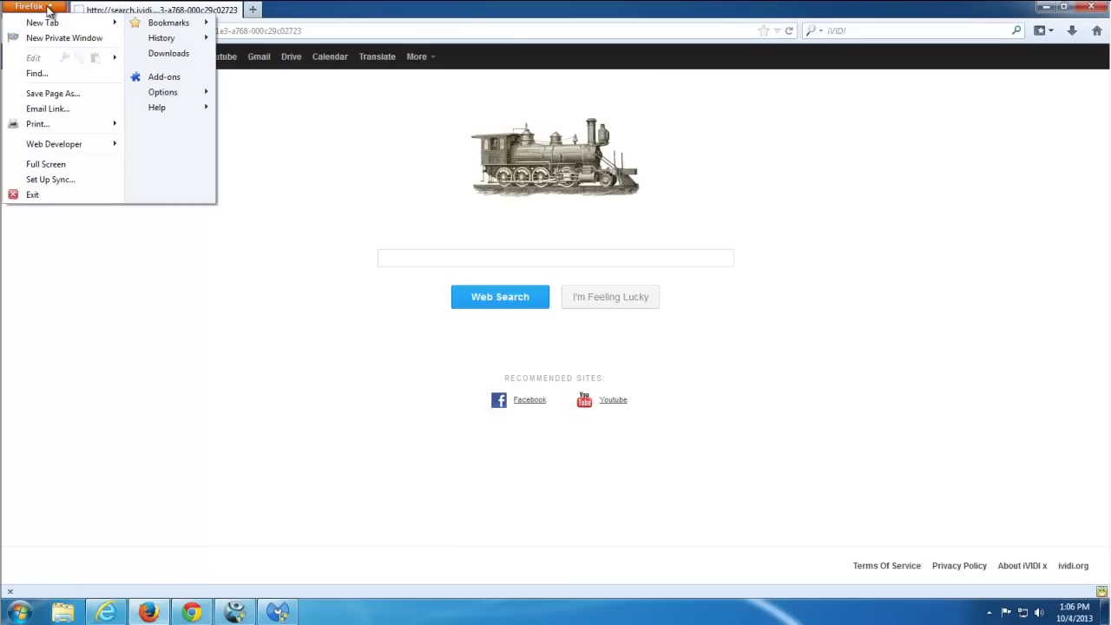
click(171, 78)
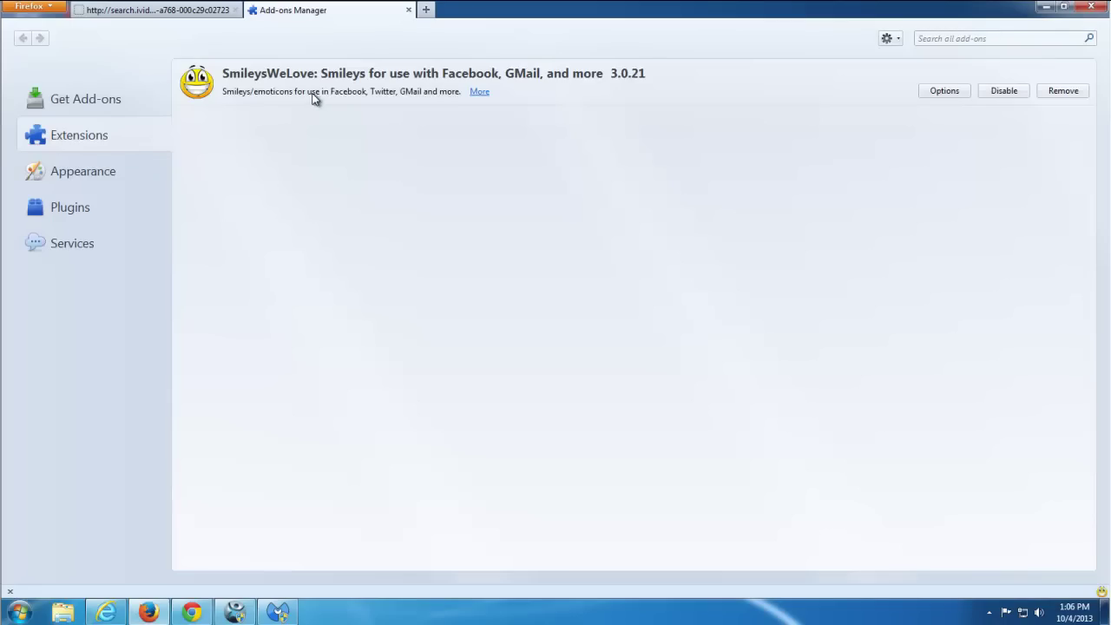
click(408, 10)
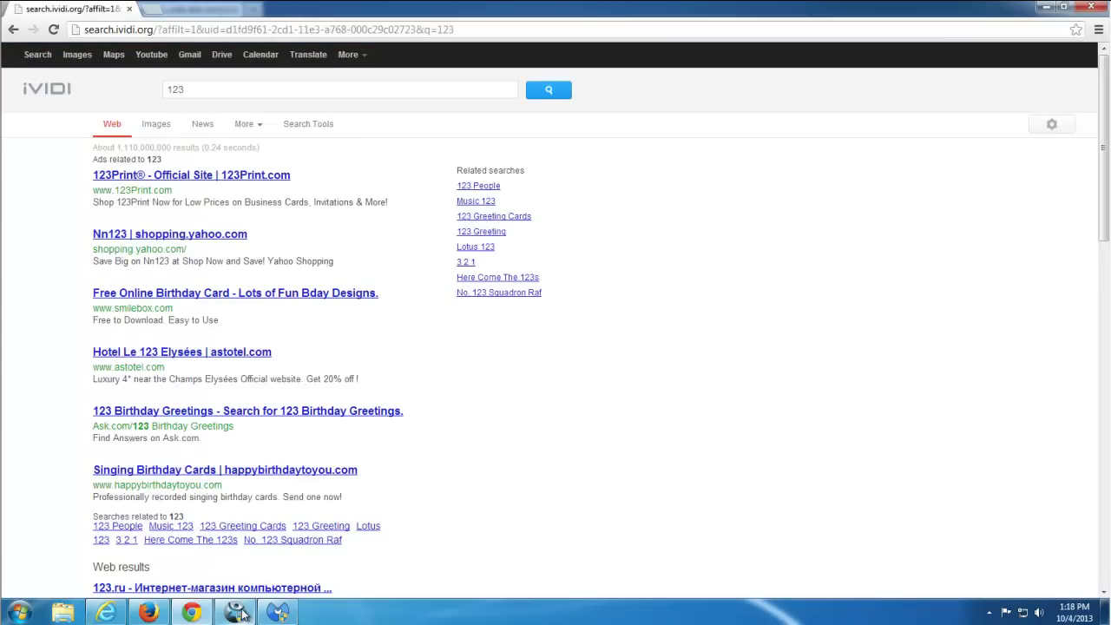
- Switch to SpyHunter and start a new system scan
click(242, 613)
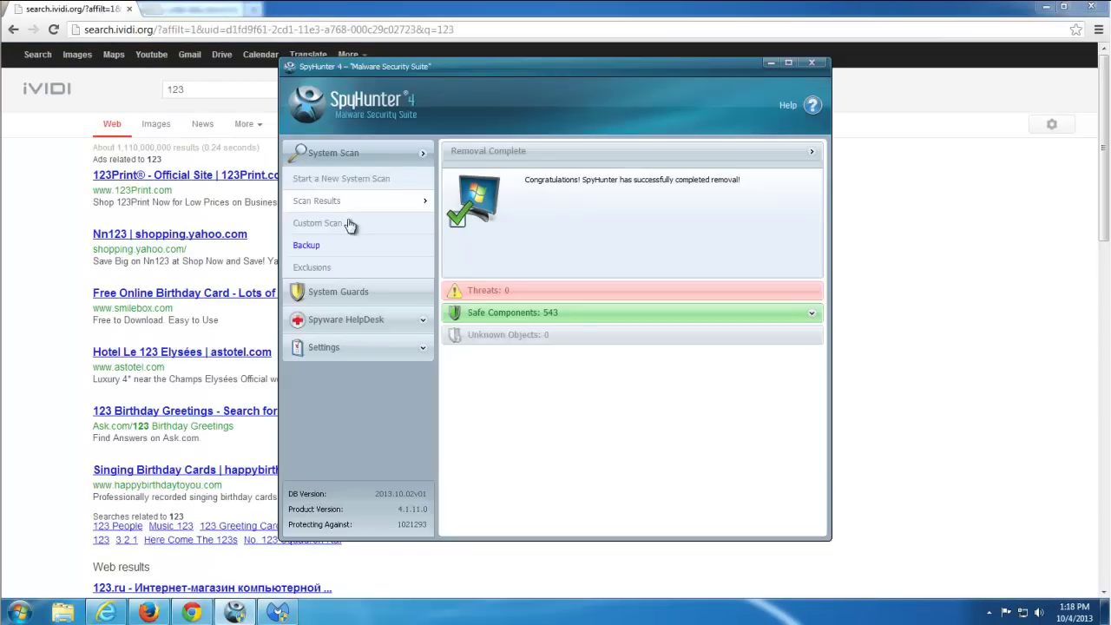
click(331, 180)
click(622, 292)
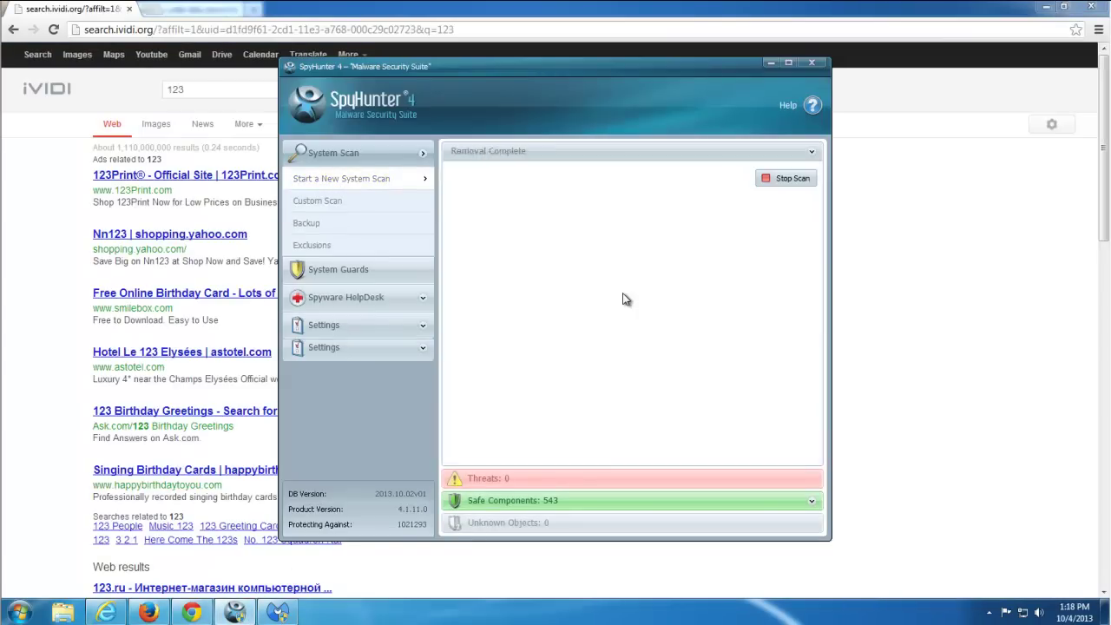
- Switch to Malwarebytes Anti-Malware and start a full scan of the C:\ drive
click(277, 611)
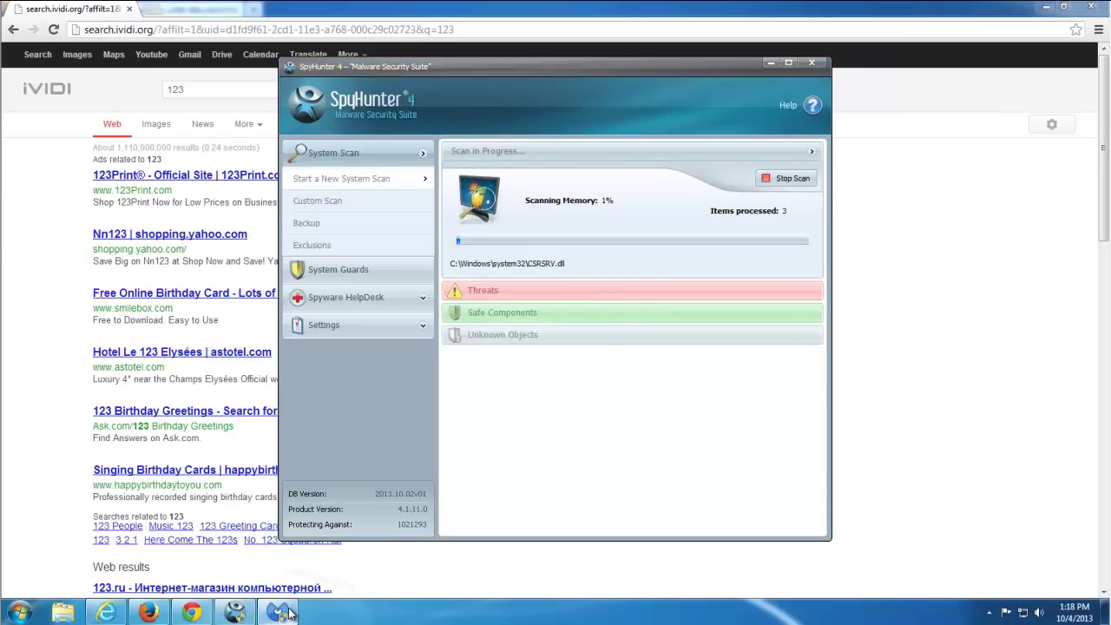
click(408, 375)
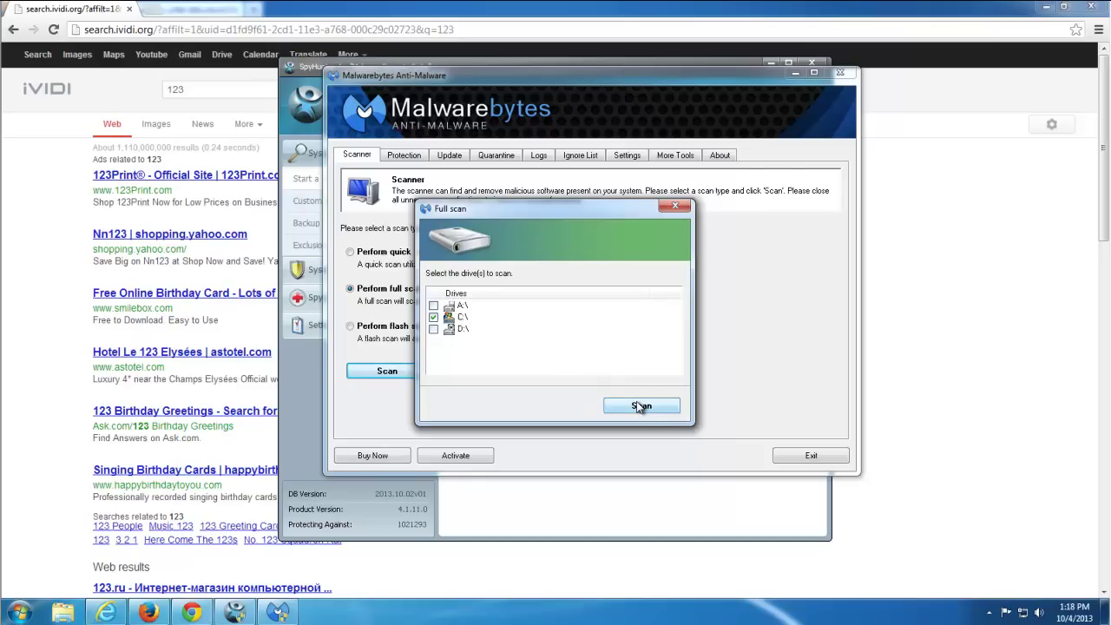
click(643, 407)
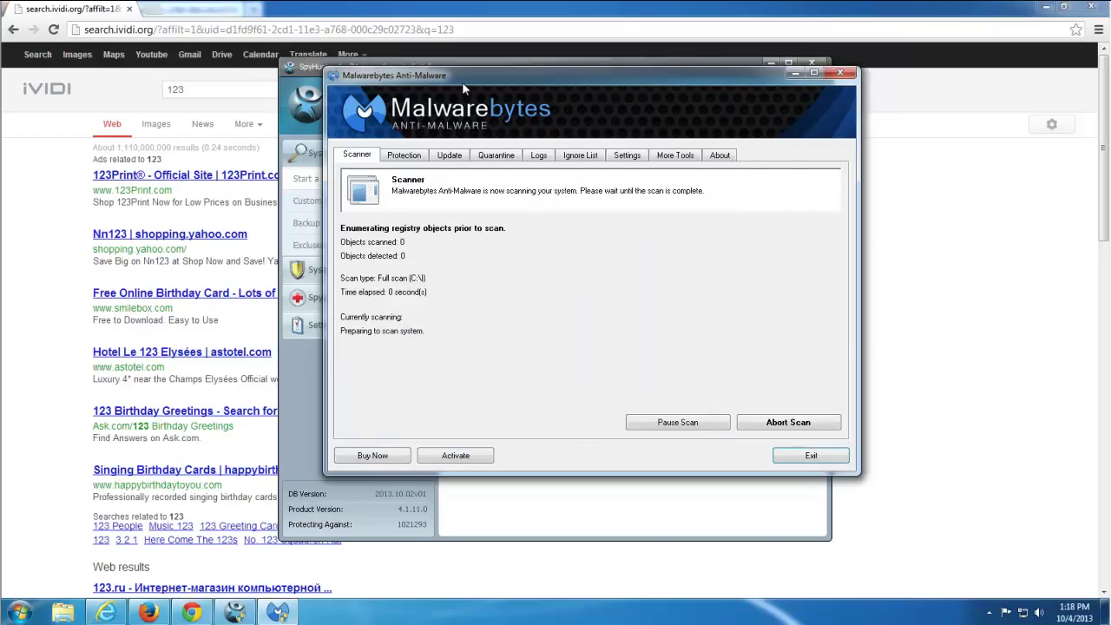
- Rearrange the overlapping Malwarebytes and SpyHunter windows and bring each forward to check the running scans
drag(466, 83, 464, 90)
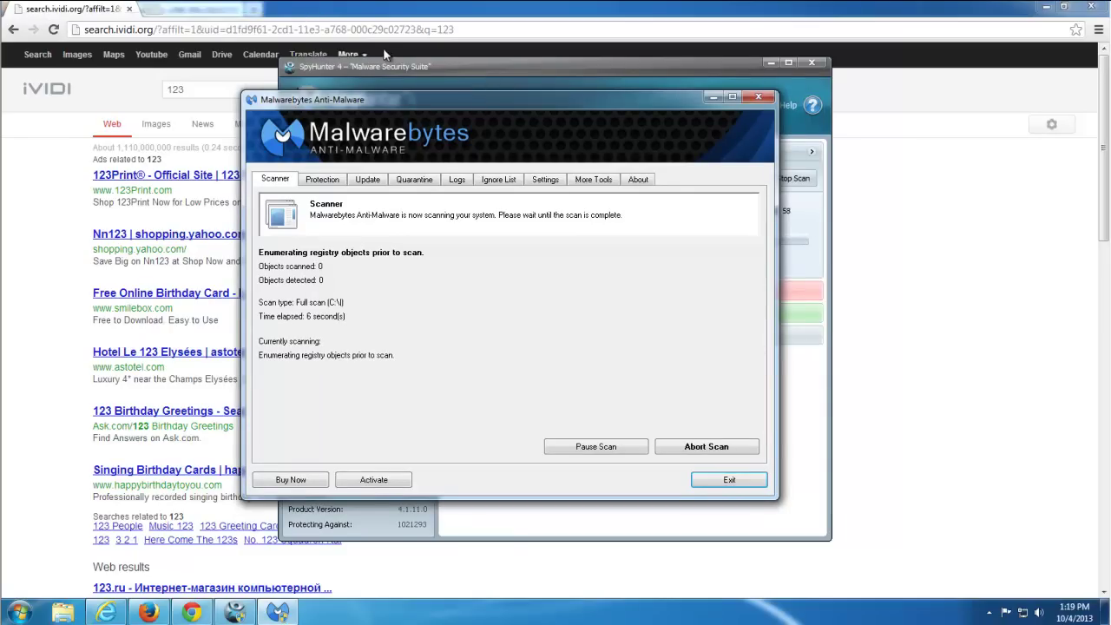
click(443, 67)
click(264, 106)
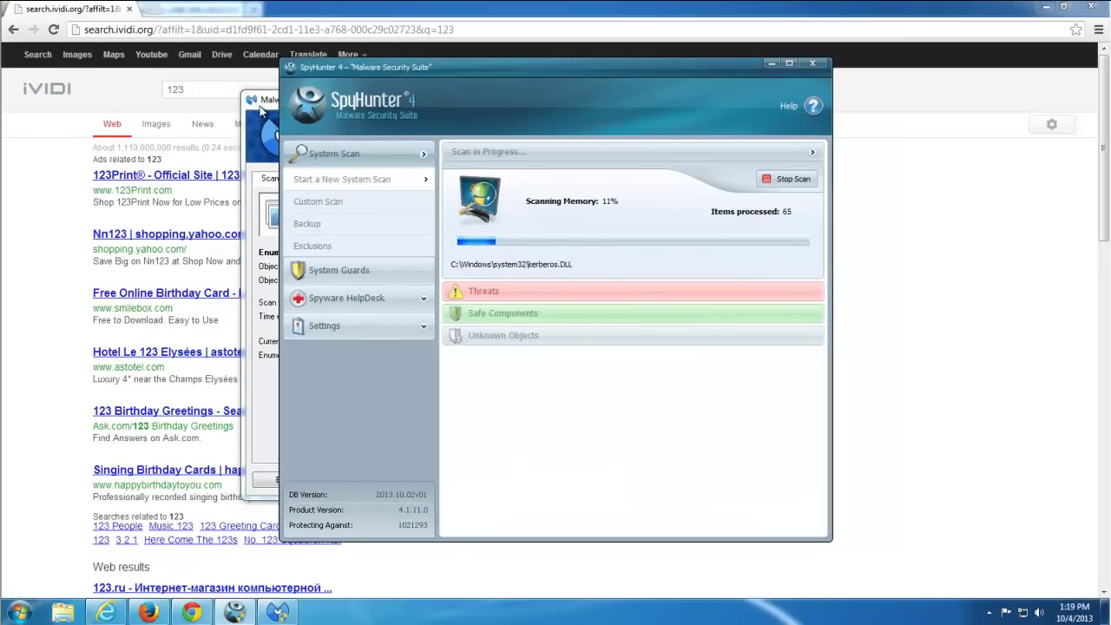
drag(341, 108, 388, 94)
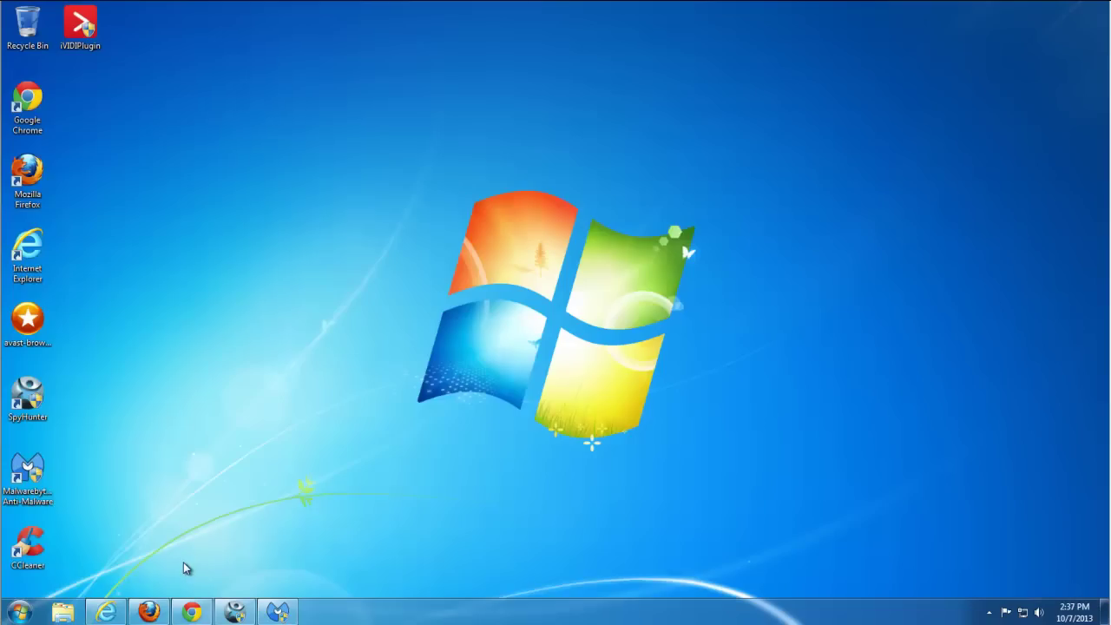
- Switch to Internet Explorer, inspect the search.ividi.org address of the hijacked home page, and minimize the window
click(108, 613)
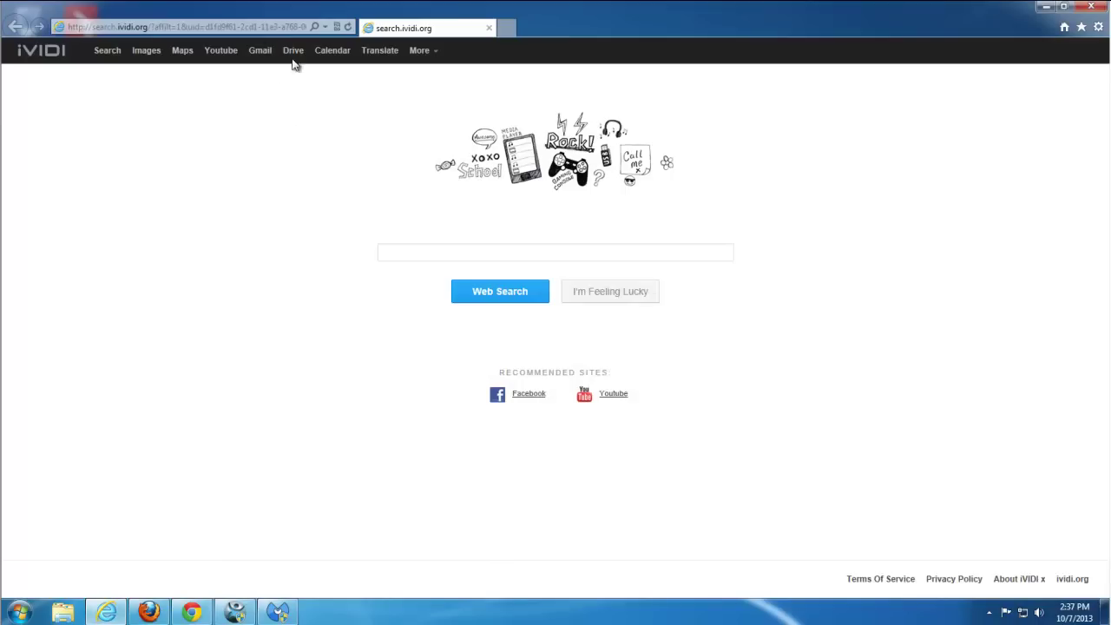
click(208, 28)
click(99, 27)
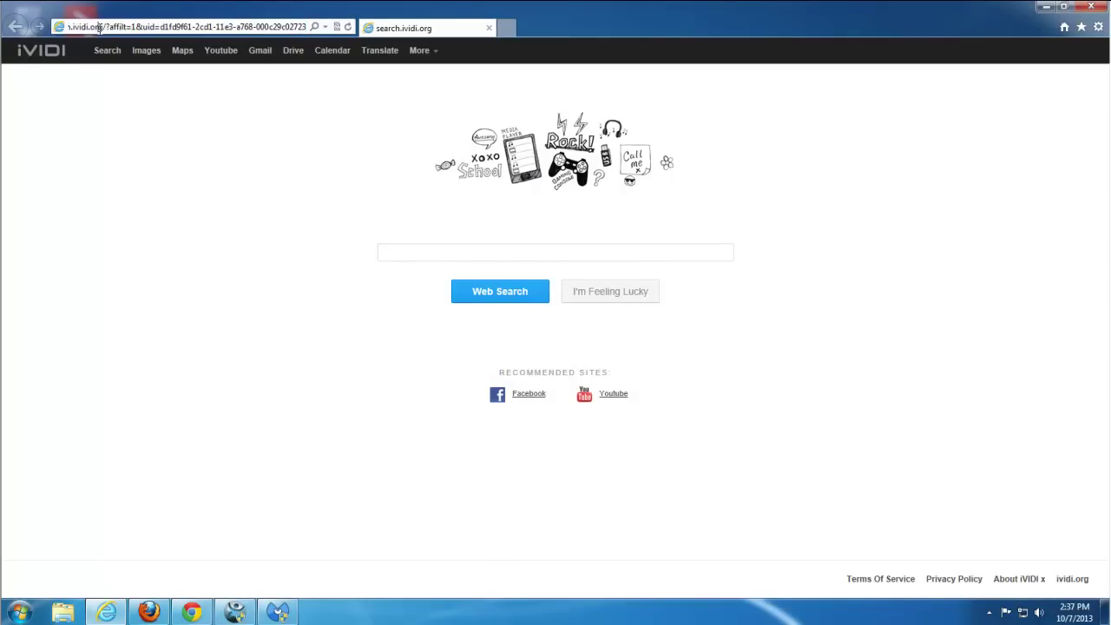
drag(109, 28, 69, 29)
click(173, 169)
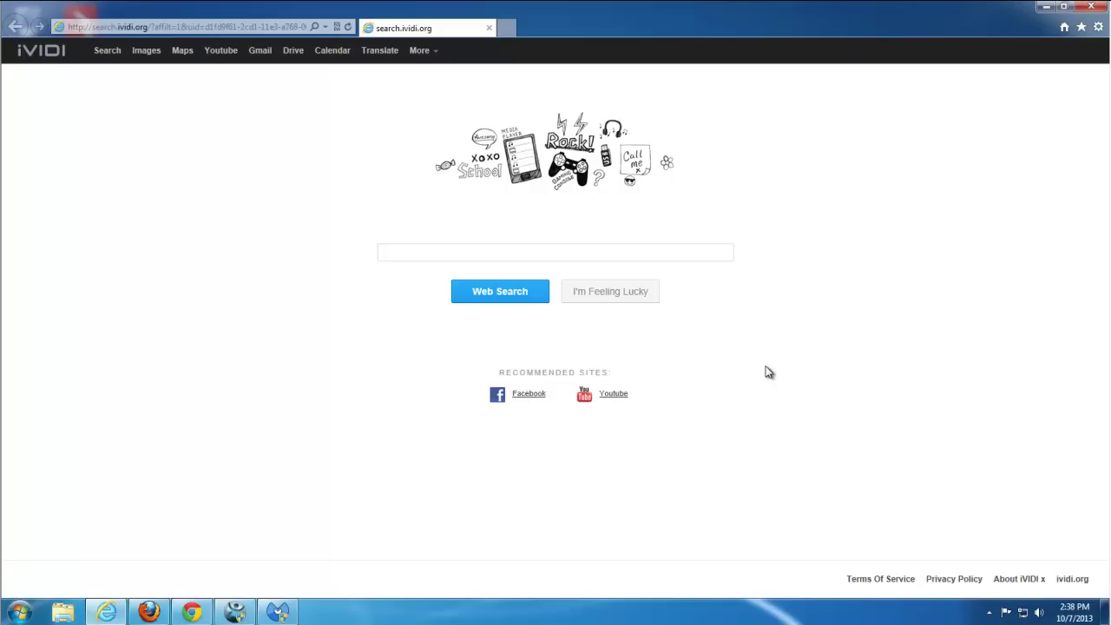
click(1046, 10)
- Switch to Firefox, select the hijacked home page's address to examine it, and minimize the window
click(149, 611)
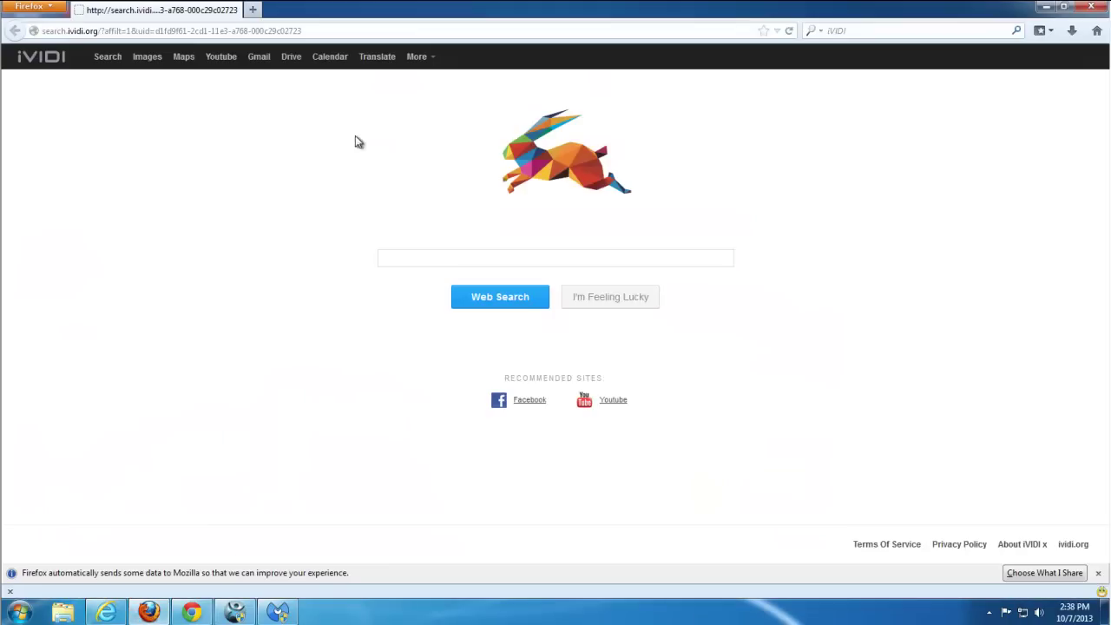
click(95, 31)
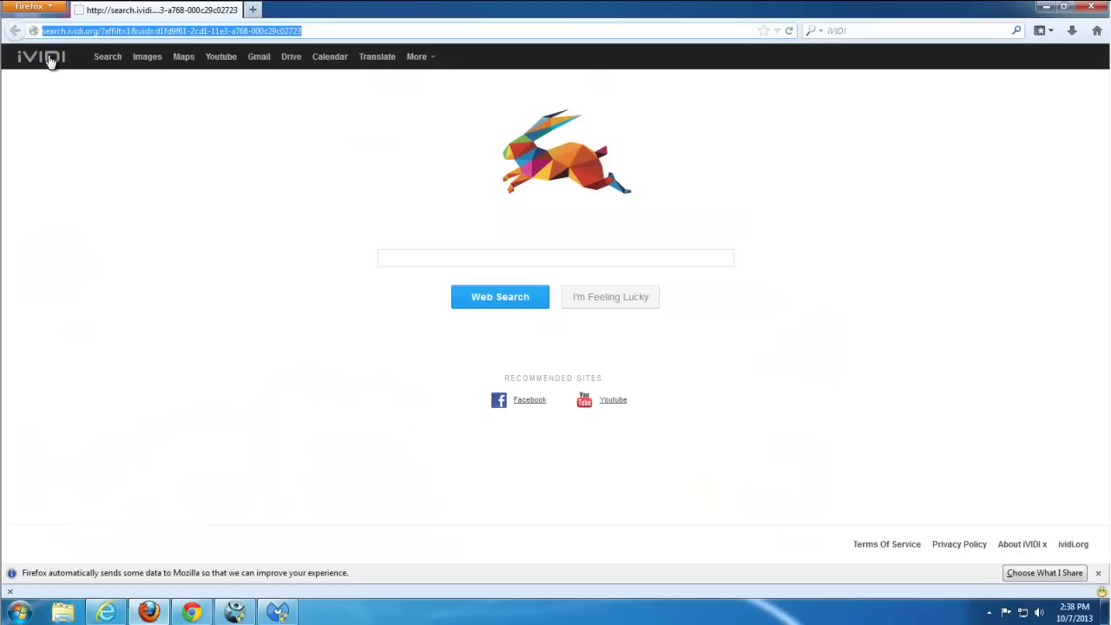
click(1046, 7)
- Switch to Chrome, go from the iVIDI search results to the iVIDI home page, and minimize the window
click(192, 612)
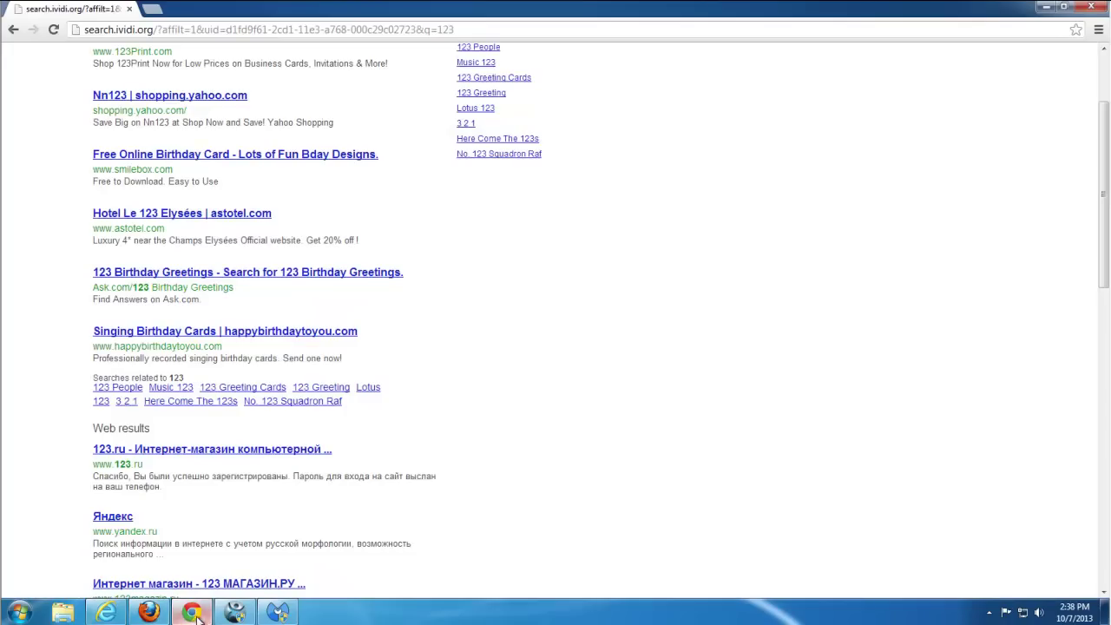
scroll(547, 217, up, 3)
click(43, 94)
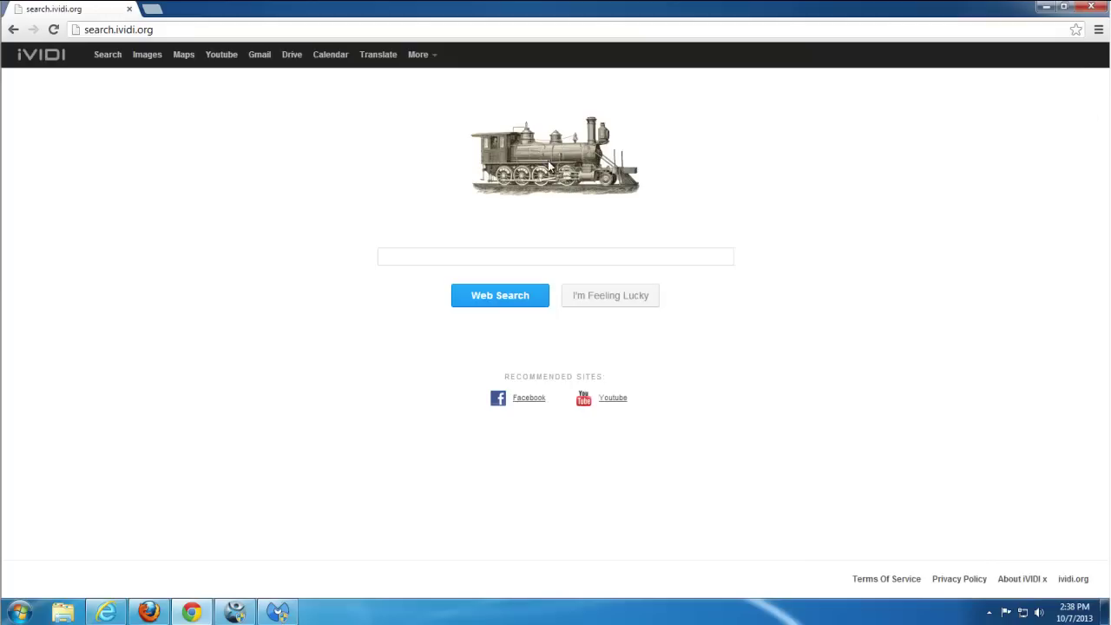
click(1047, 8)
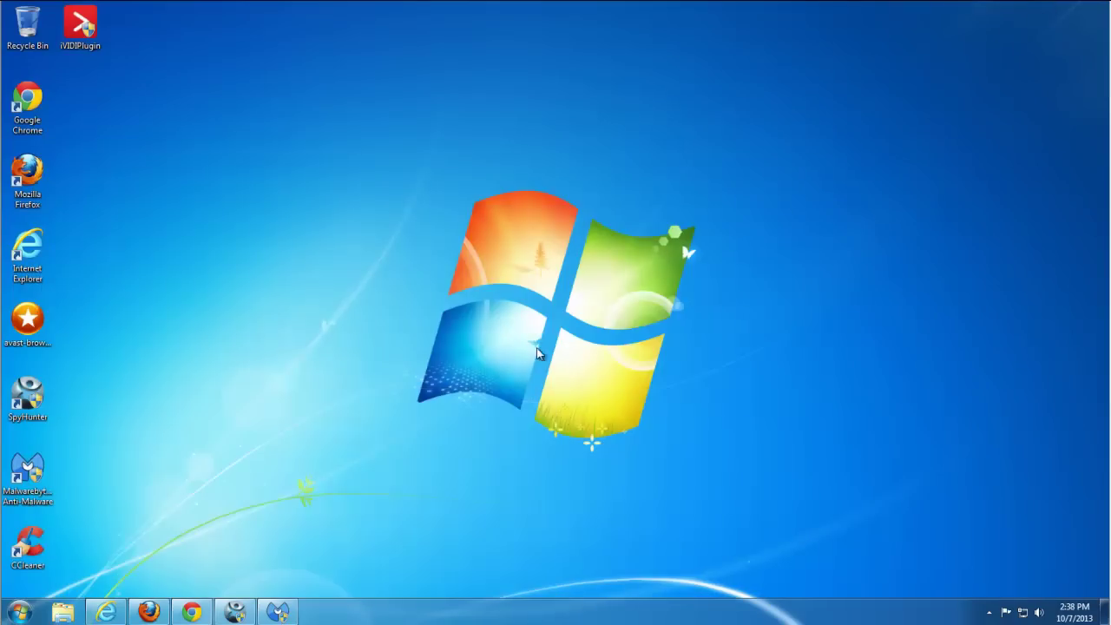
- Switch to SpyHunter, expand the threats list, and view the details of the Startsear.ch Hijacker plug-in entry
click(236, 612)
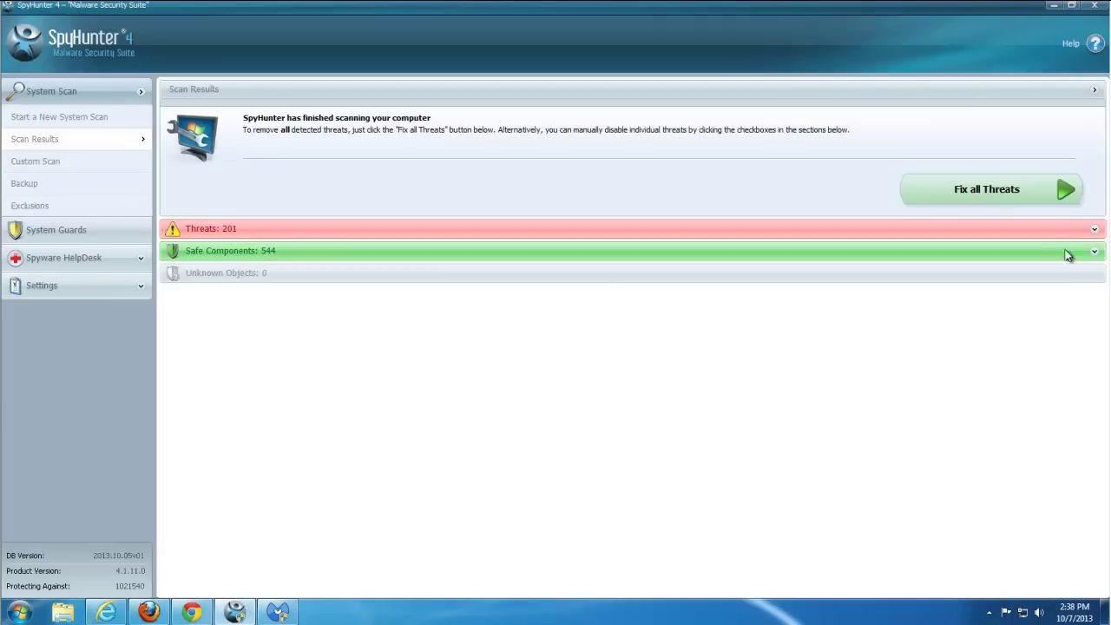
click(1094, 229)
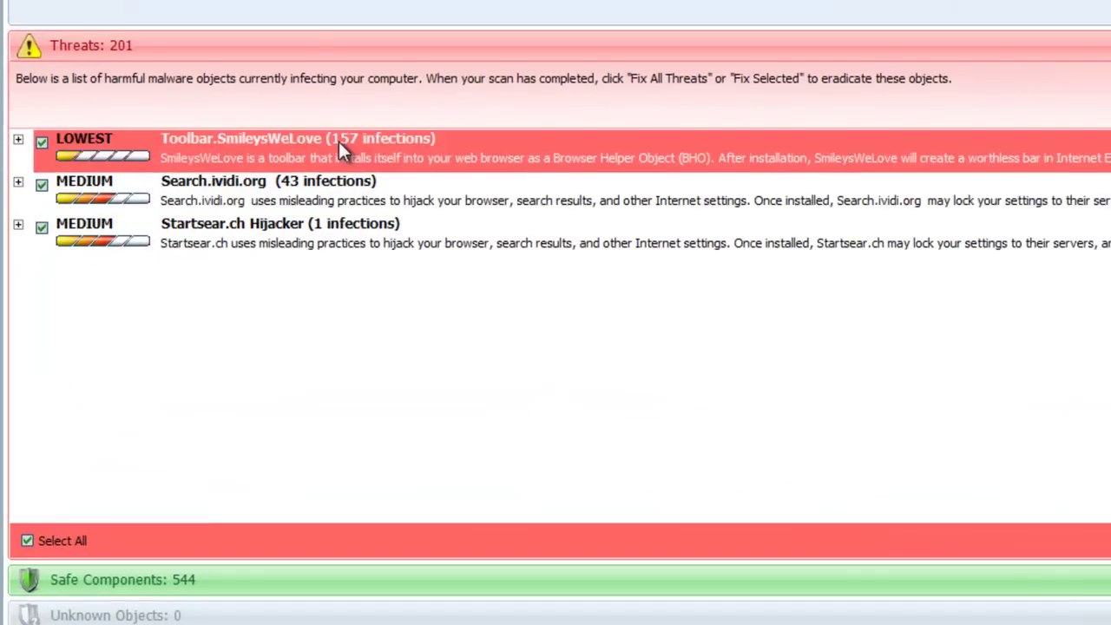
click(18, 225)
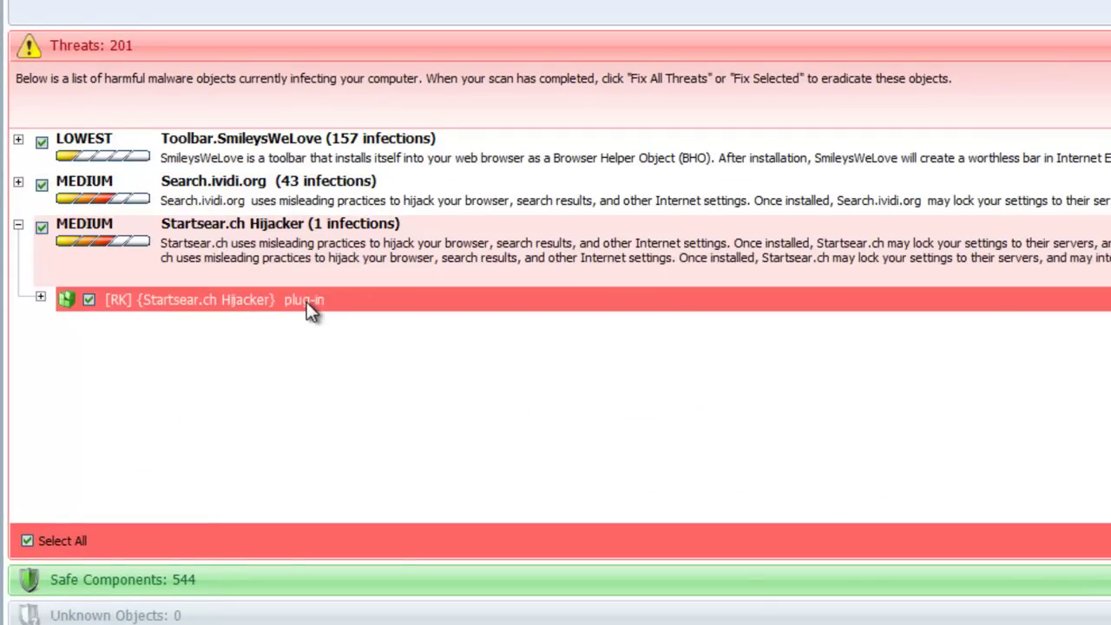
click(40, 297)
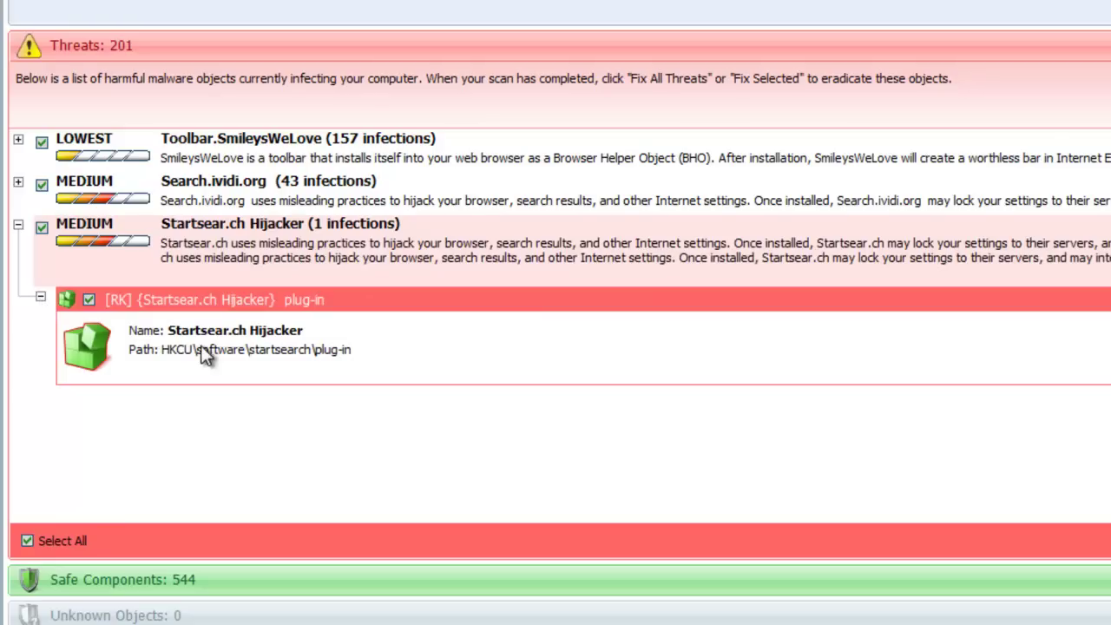
- Expand the Search.ividi.org threat, view the iVIDI Plugin entry's details, and examine the remaining registry, folder and file infections
click(26, 193)
click(18, 183)
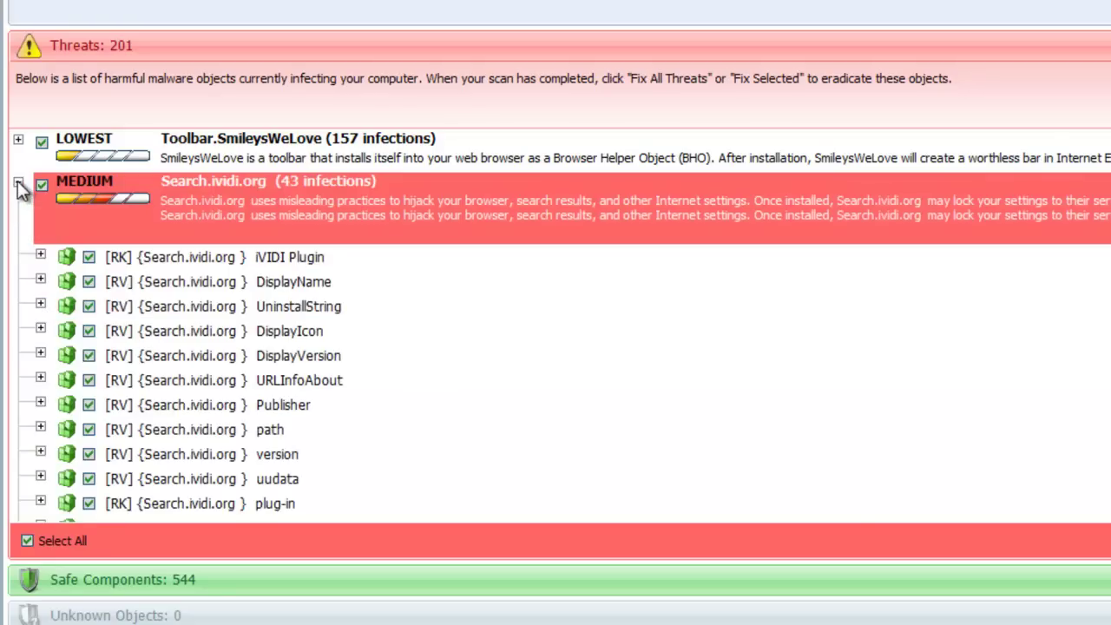
click(39, 220)
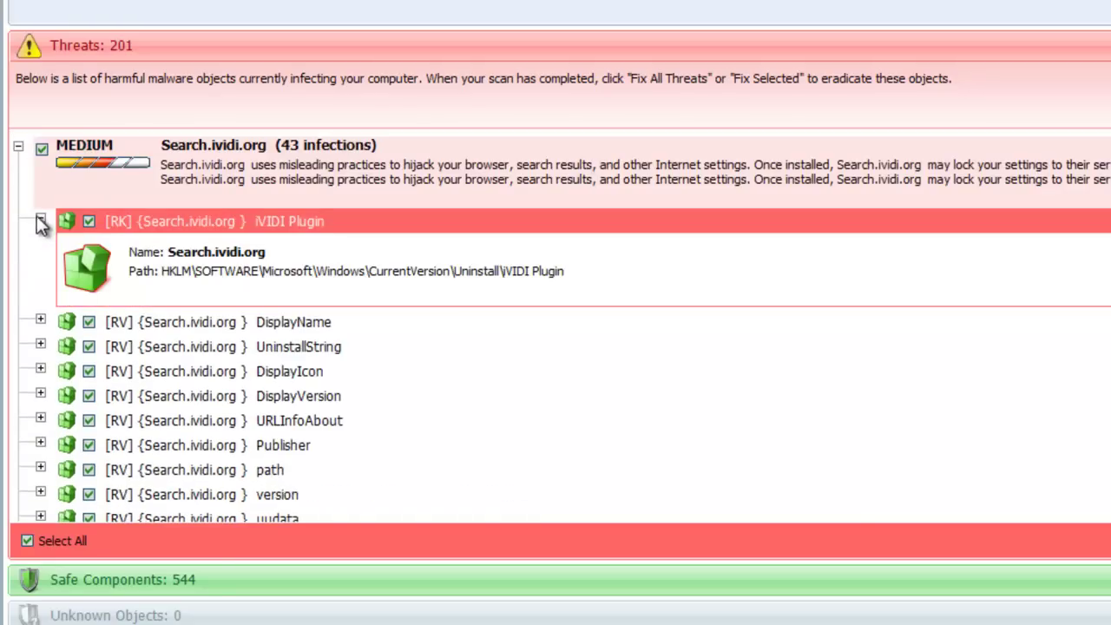
click(39, 221)
scroll(349, 295, down, 3)
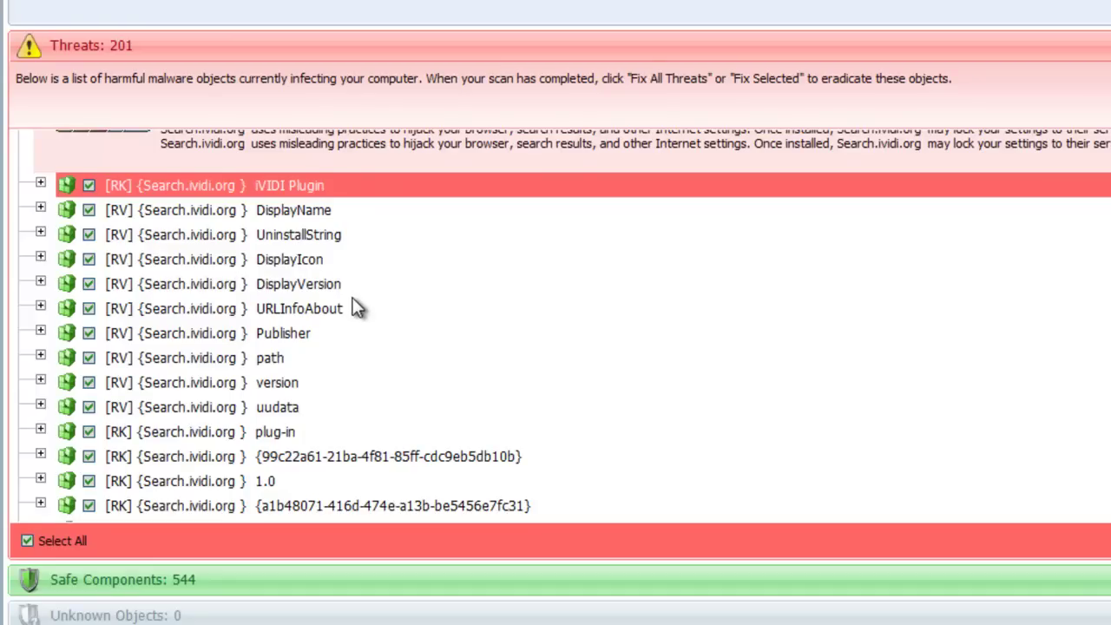
scroll(358, 304, down, 9)
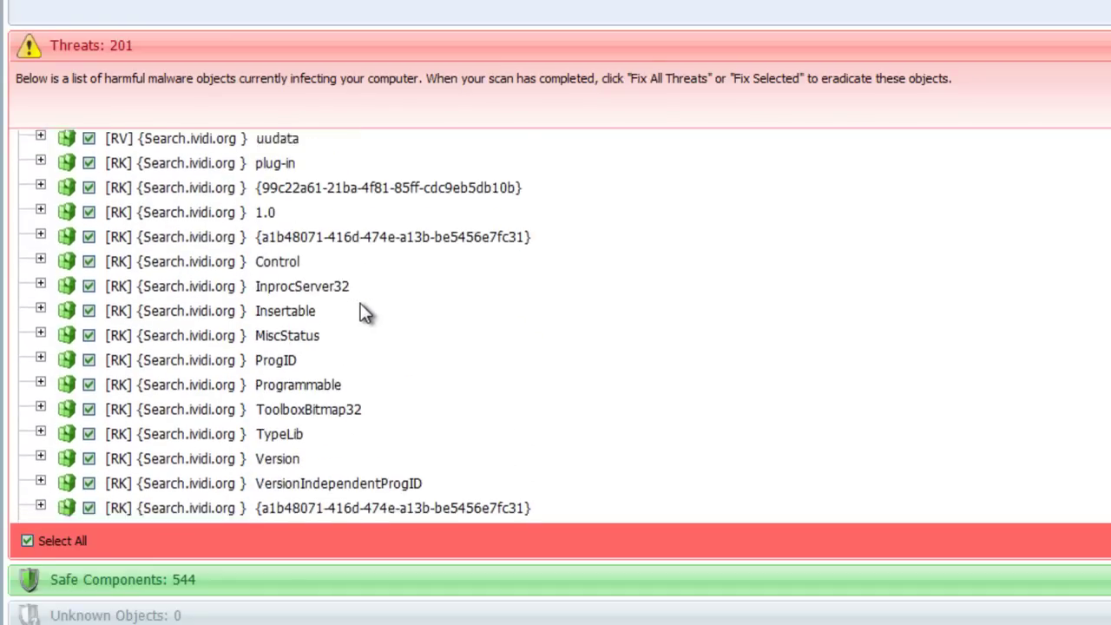
scroll(360, 304, down, 9)
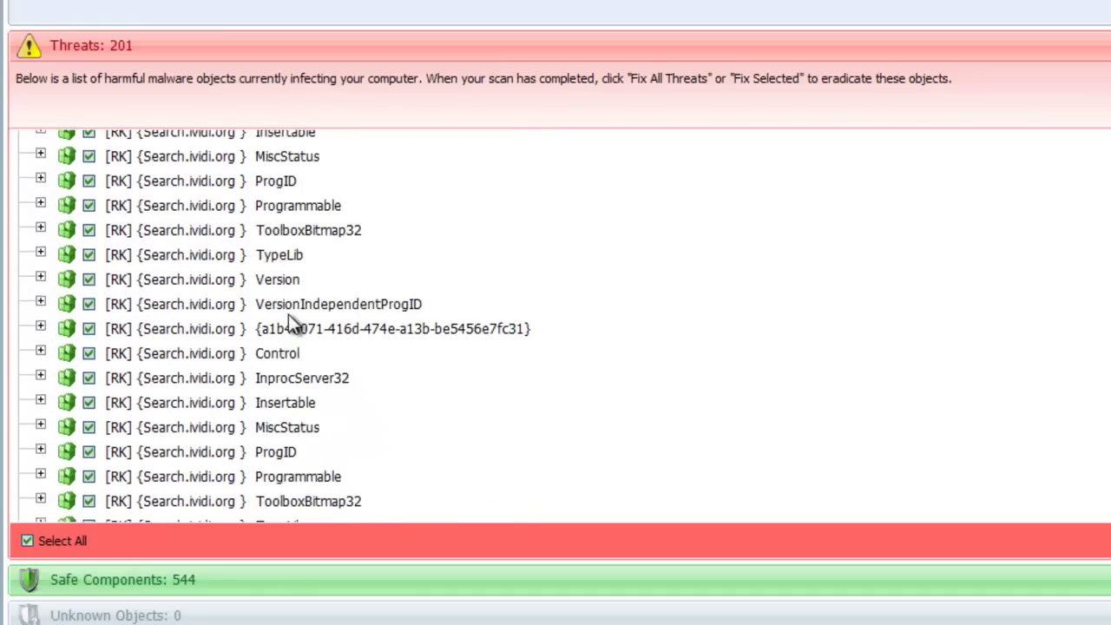
scroll(290, 317, down, 10)
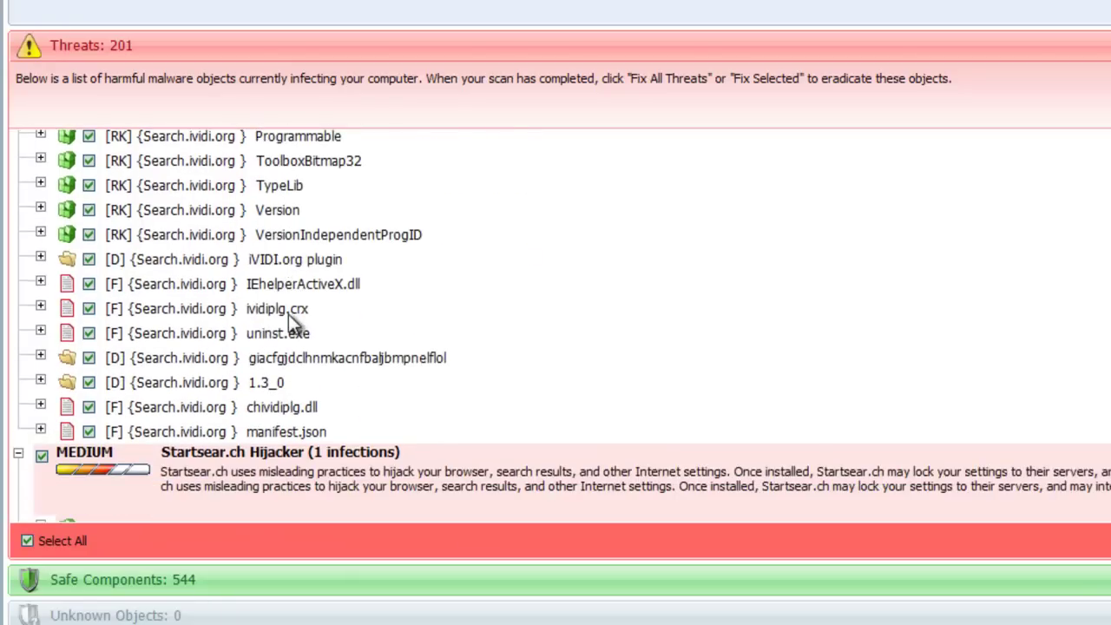
- View the path details of the Search.ividi.org file and folder infections from manifest.json up to IEhelperActiveX.dll
click(39, 430)
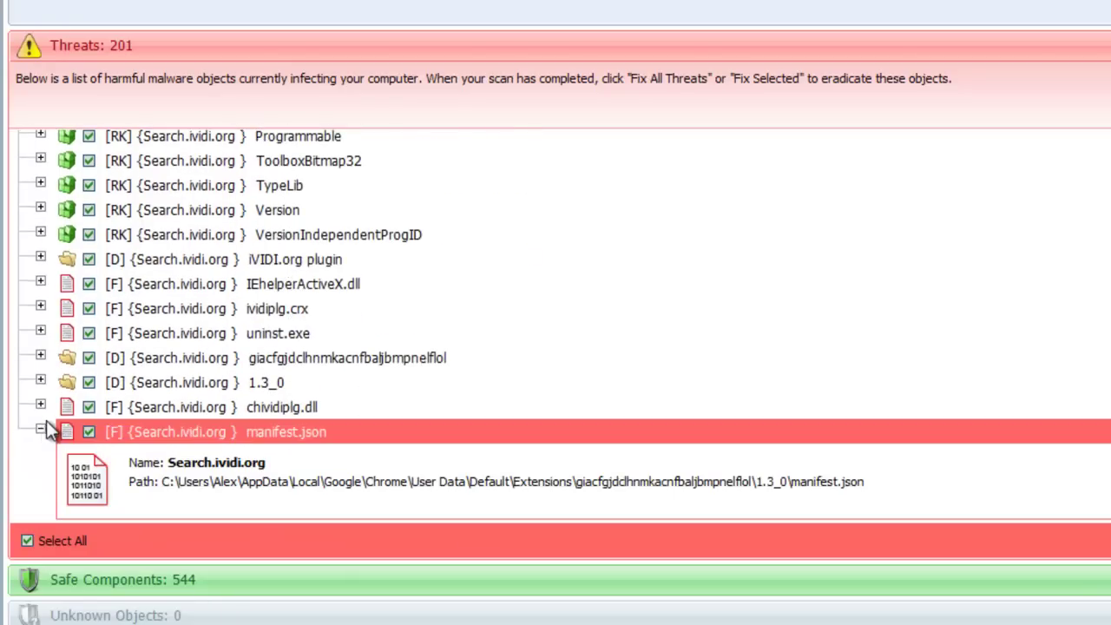
click(41, 407)
click(41, 382)
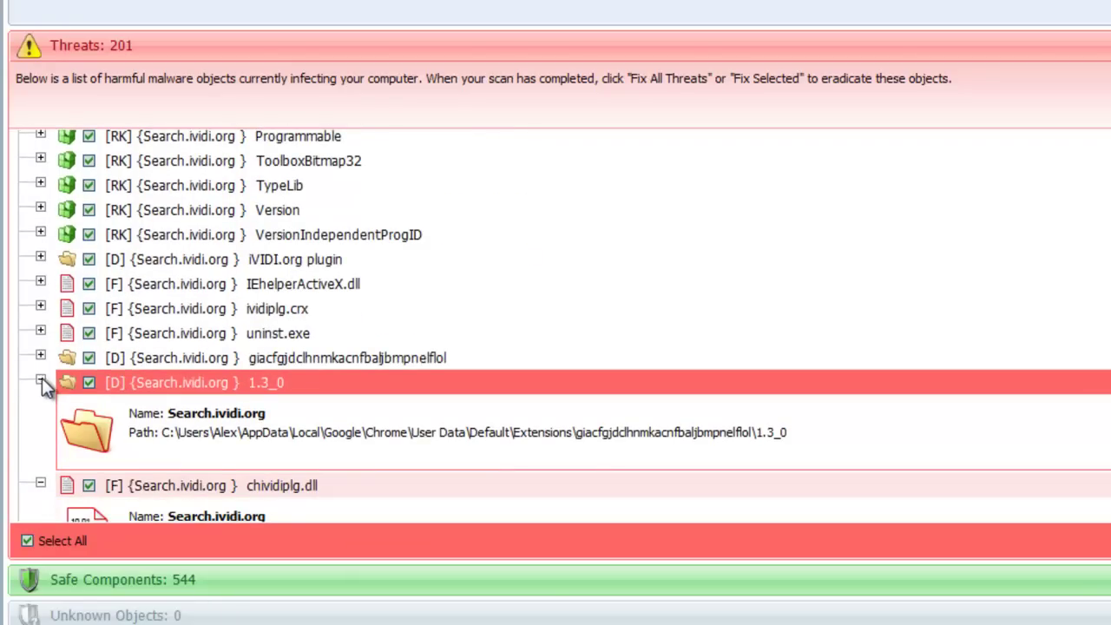
click(40, 358)
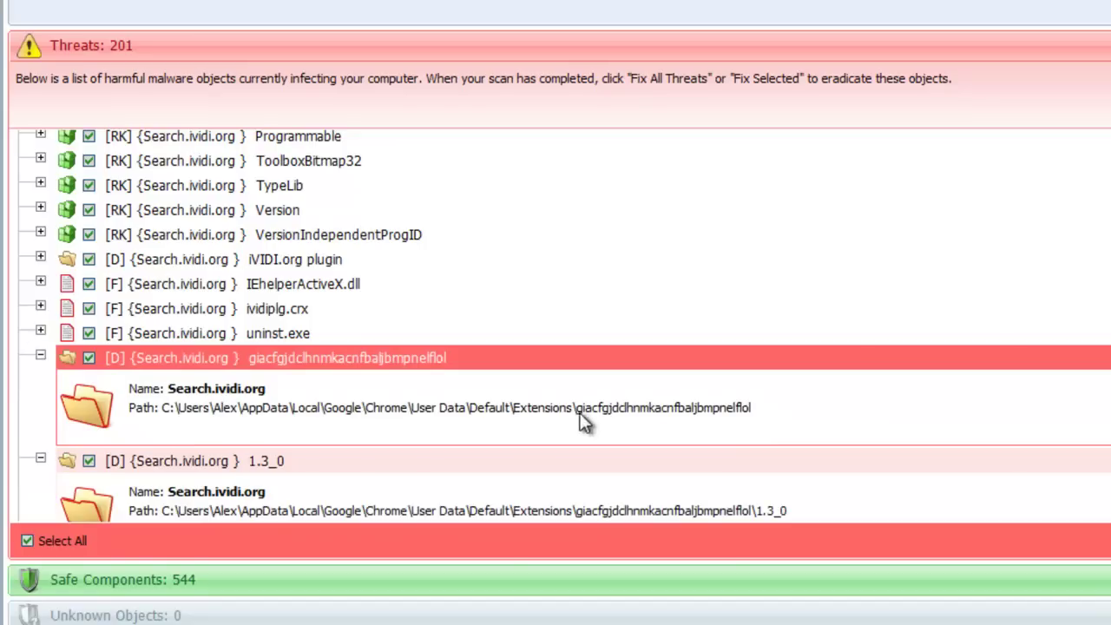
click(41, 333)
click(40, 308)
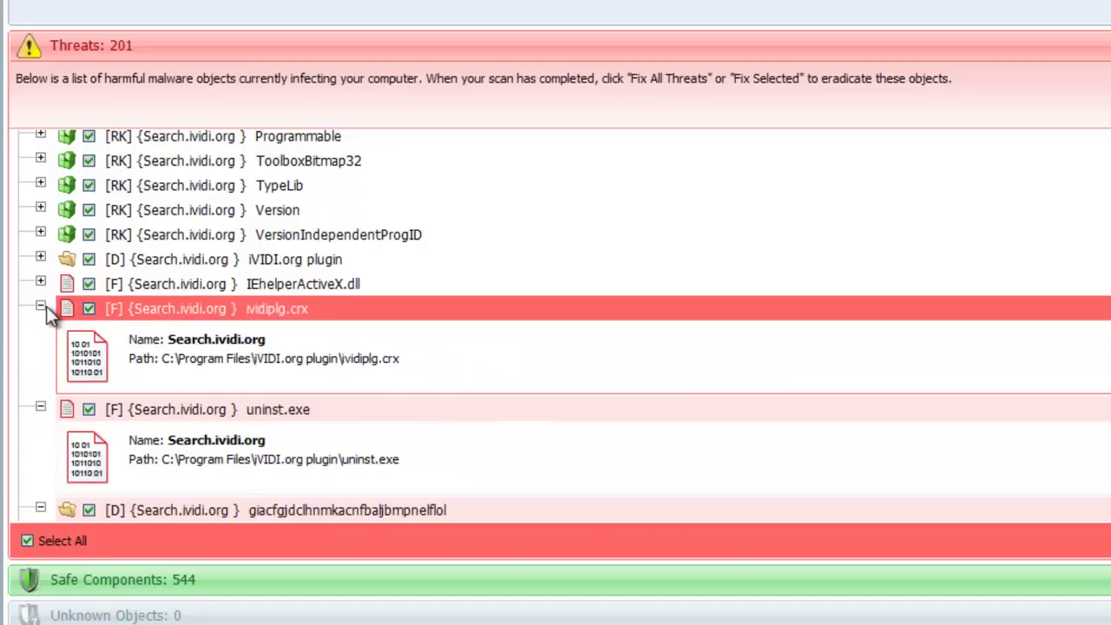
scroll(345, 341, up, 1)
click(41, 319)
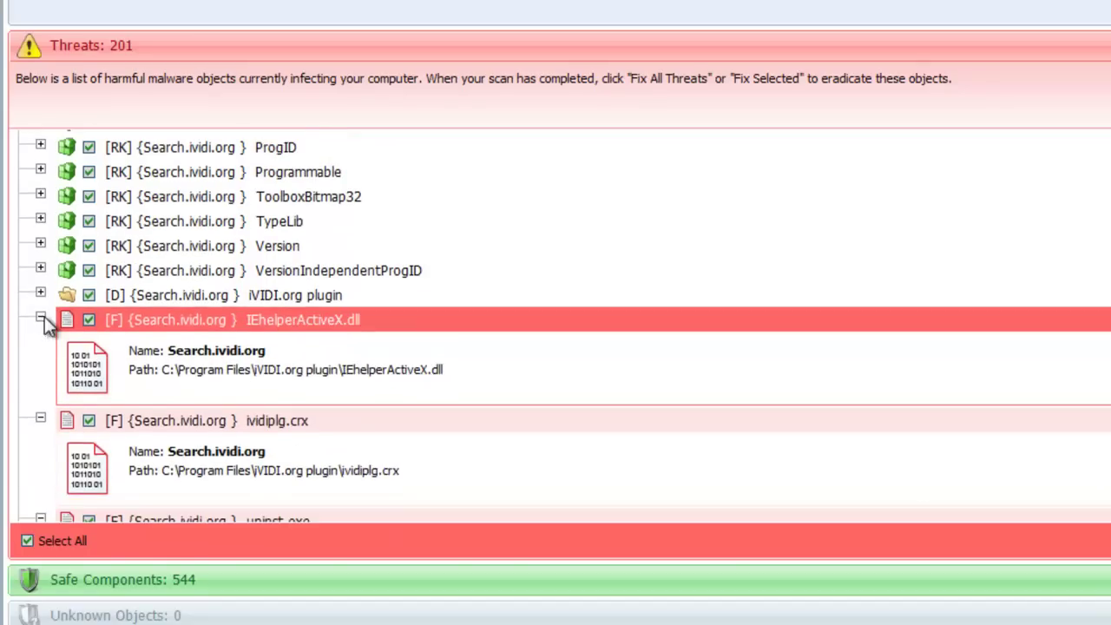
- Collapse the Search.ividi.org and Startsear.ch Hijacker entries in the threats list
scroll(422, 357, up, 3)
scroll(122, 239, up, 6)
scroll(264, 158, up, 10)
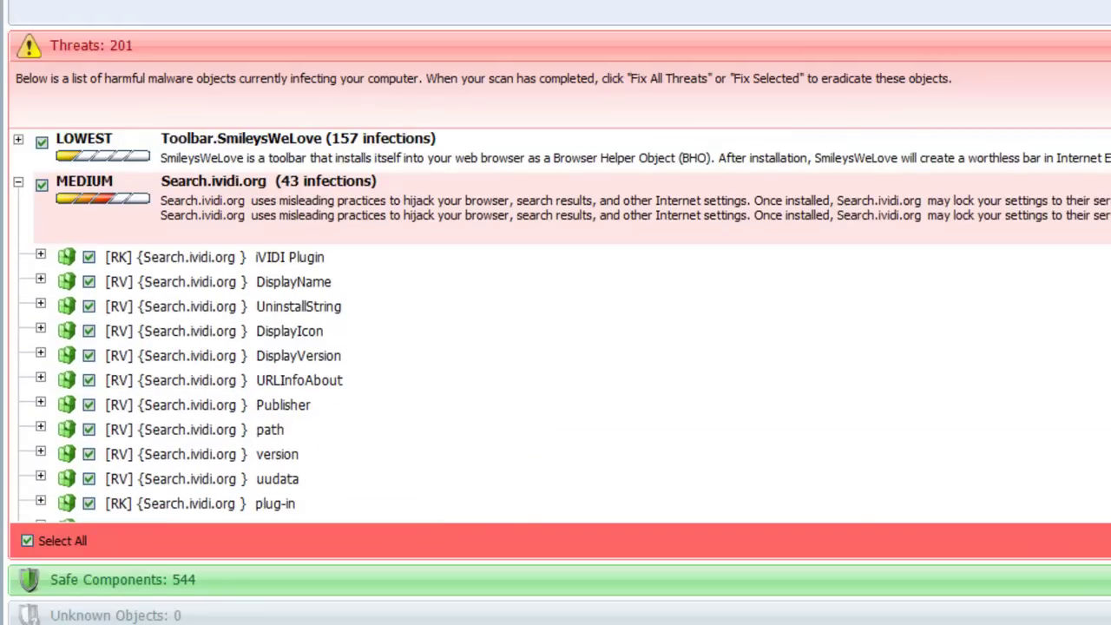
click(18, 184)
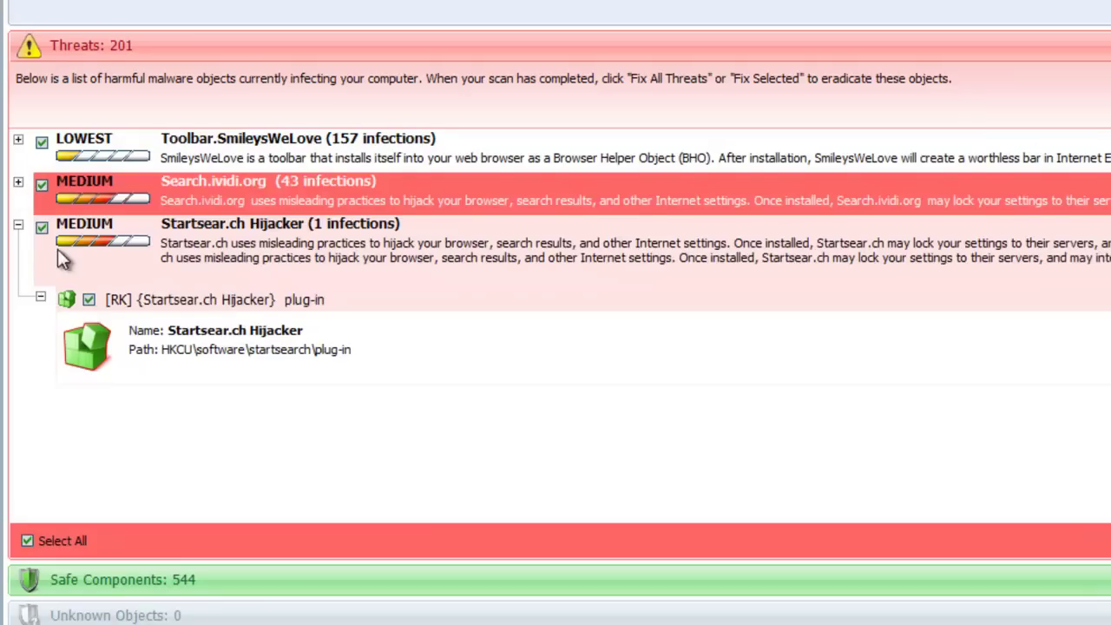
click(17, 225)
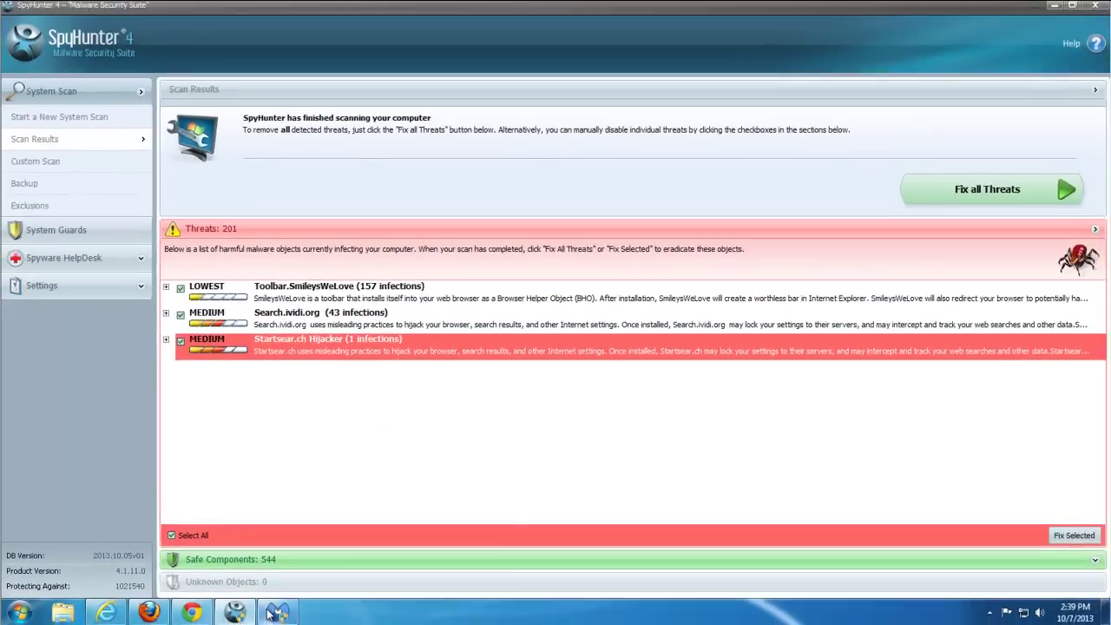
- Switch to Malwarebytes and examine the whole list of detected SmileysWeLove, SqueakyChocolate, Babylon and OpenCandy items
click(274, 613)
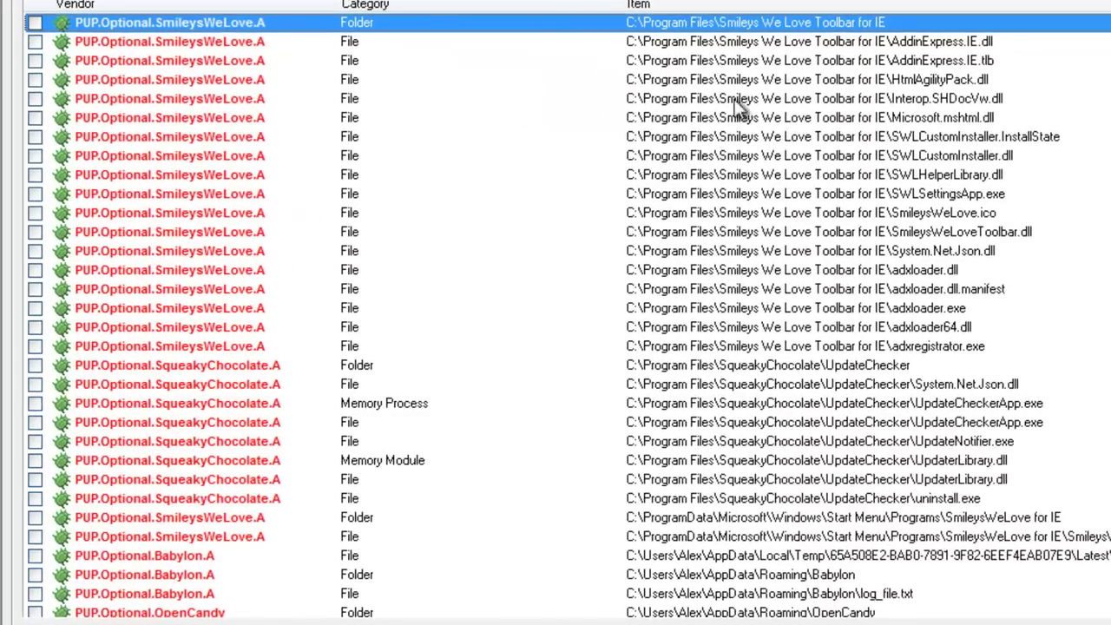
scroll(297, 495, down, 2)
scroll(478, 486, up, 2)
scroll(751, 446, down, 1)
click(542, 346)
scroll(548, 372, down, 5)
scroll(546, 375, up, 6)
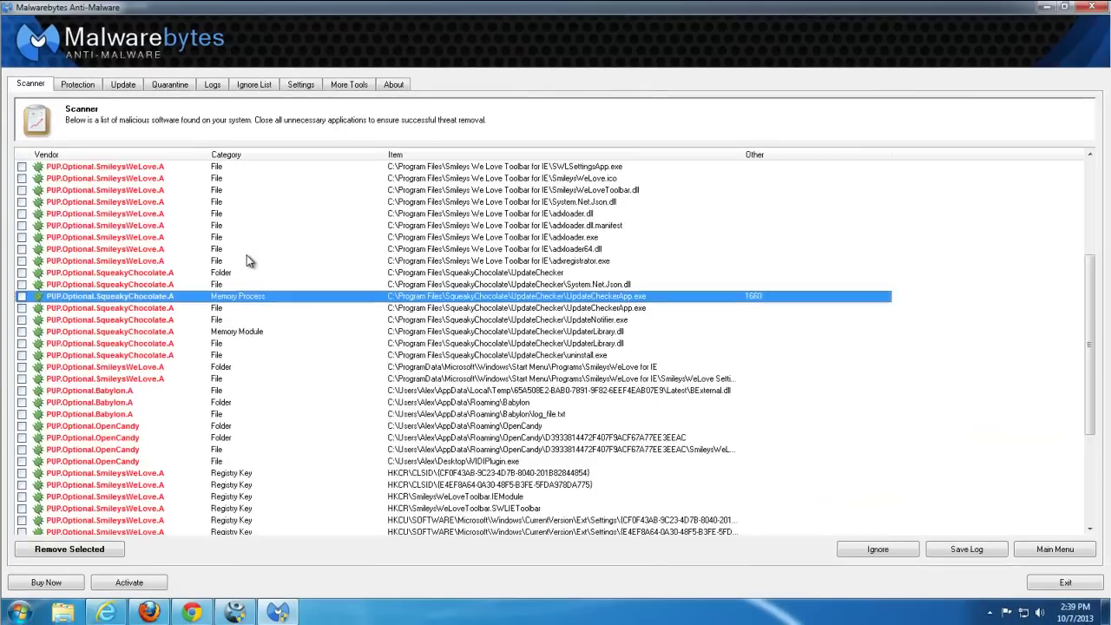
scroll(396, 351, down, 3)
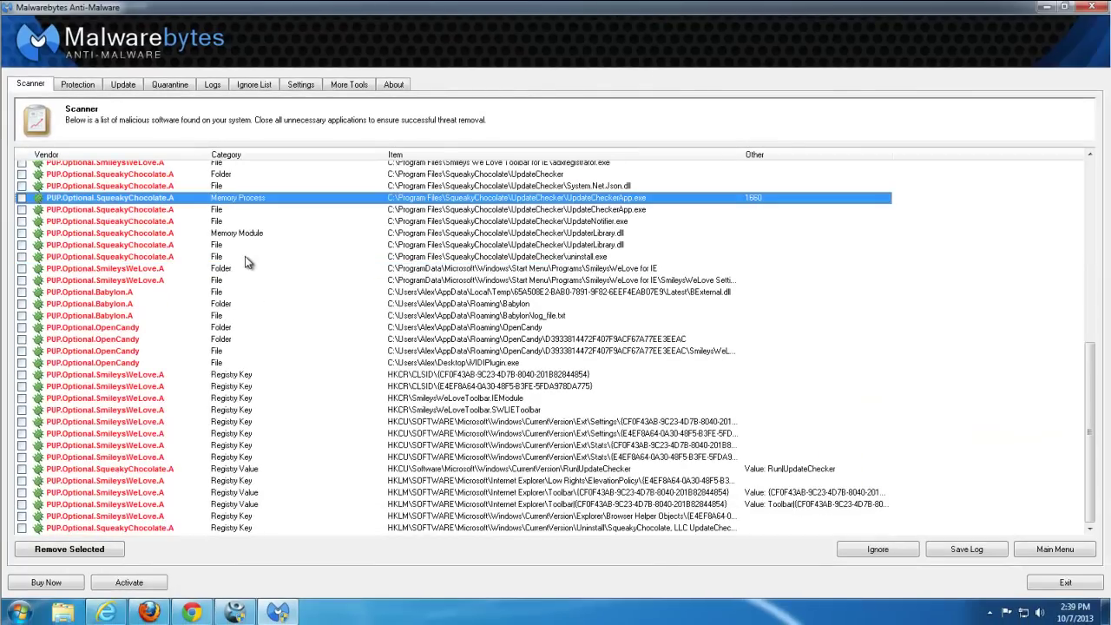
scroll(173, 252, up, 6)
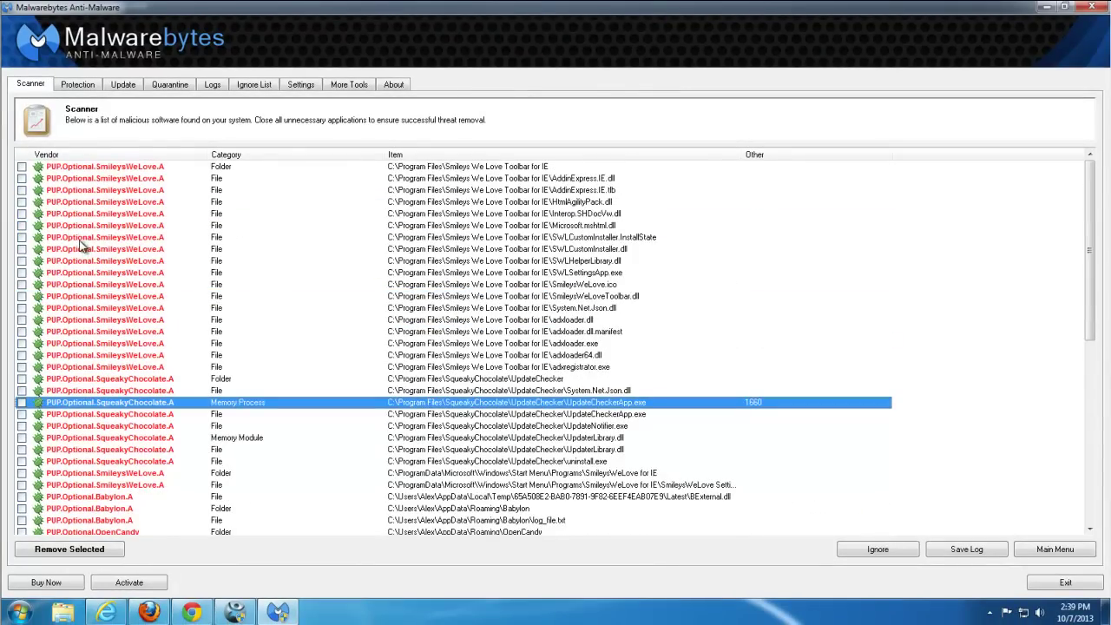
- Mark the Smileys We Love Toolbar for IE folder and its AddinExpress.IE.dll file for removal, and review the remaining detections
click(21, 166)
click(23, 179)
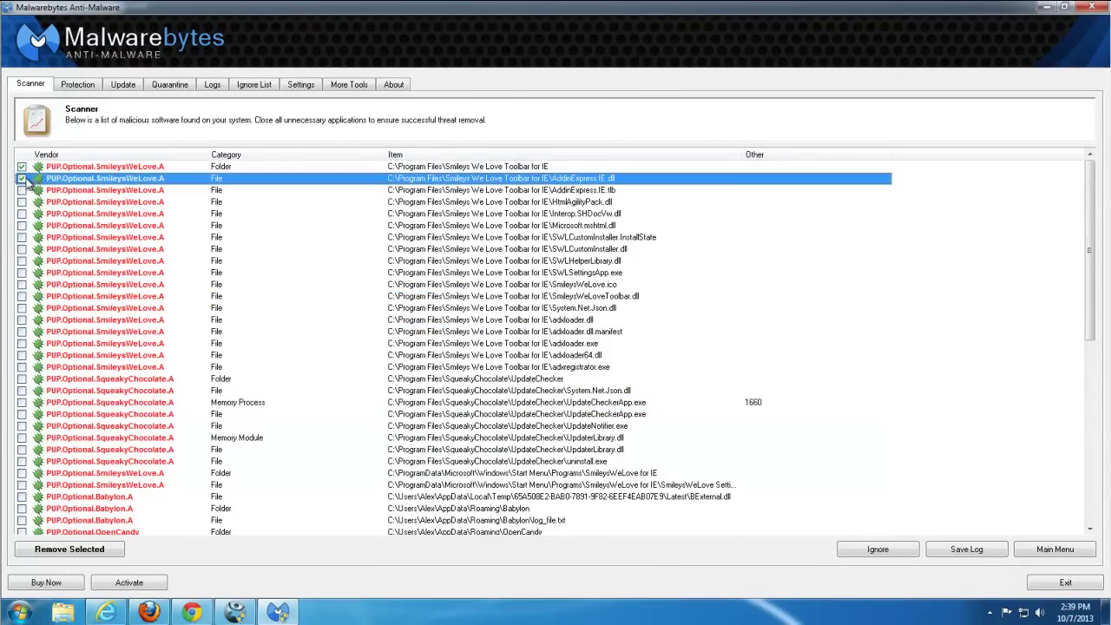
scroll(96, 478, down, 2)
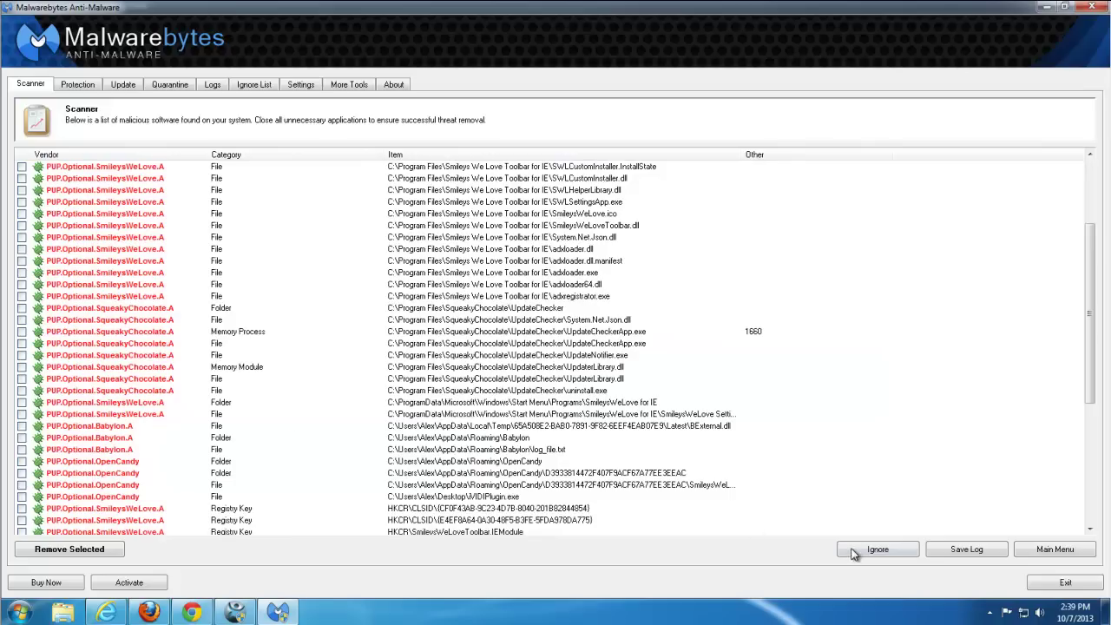
click(706, 405)
scroll(707, 411, down, 4)
drag(1090, 434, 1096, 343)
click(576, 302)
scroll(545, 387, down, 3)
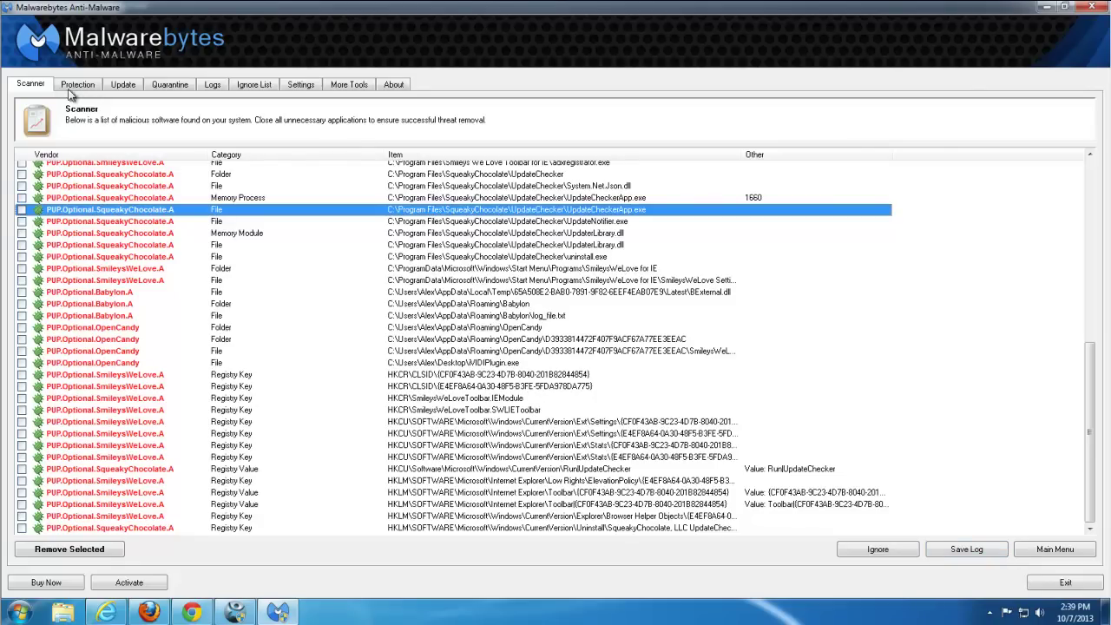
- Clear the Malwarebytes and SpyHunter windows from the desktop and open Control Panel's list of installed programs in a maximized window
click(1093, 7)
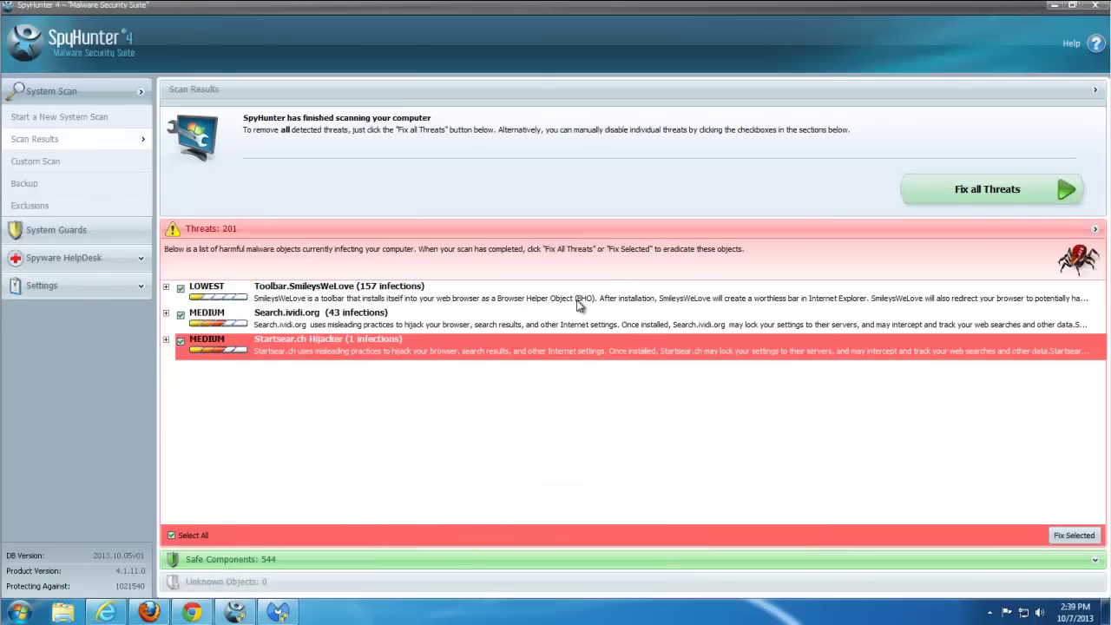
click(1054, 5)
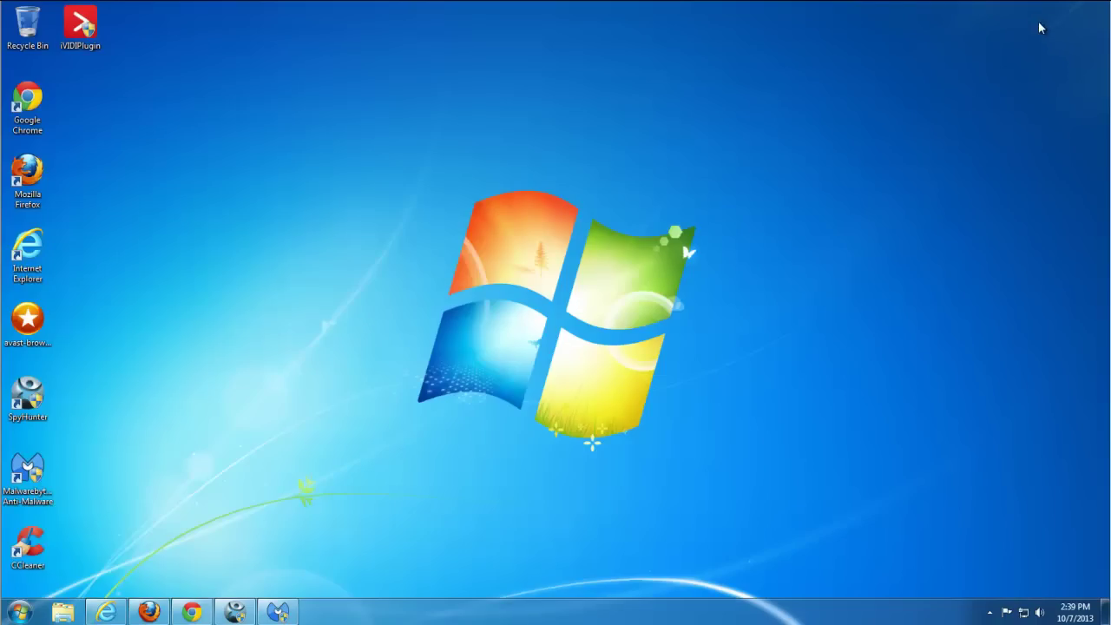
click(19, 614)
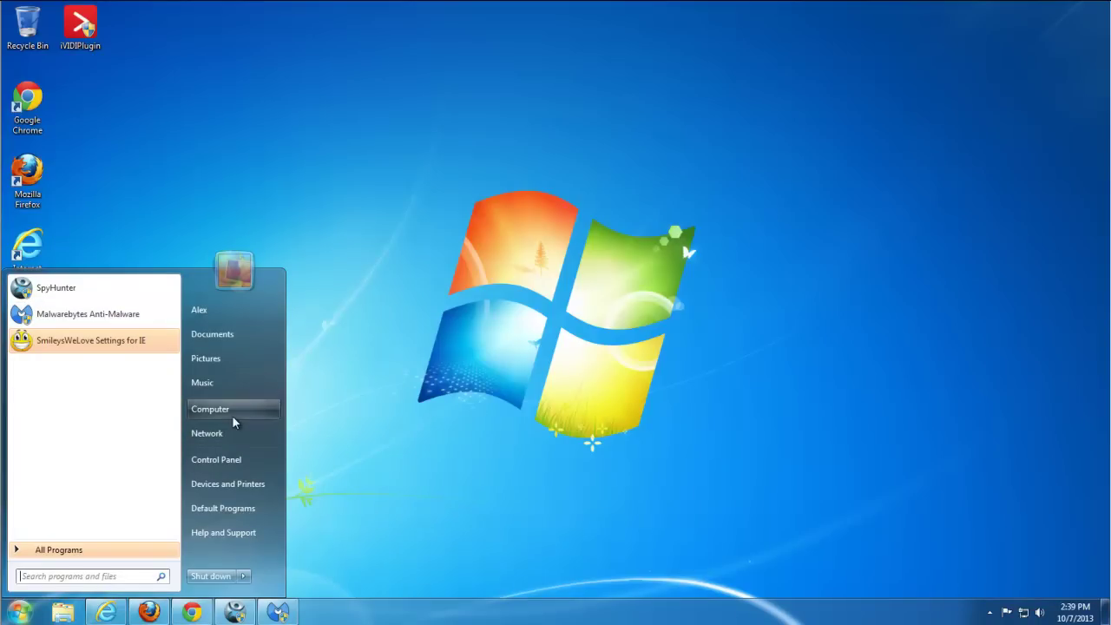
click(223, 460)
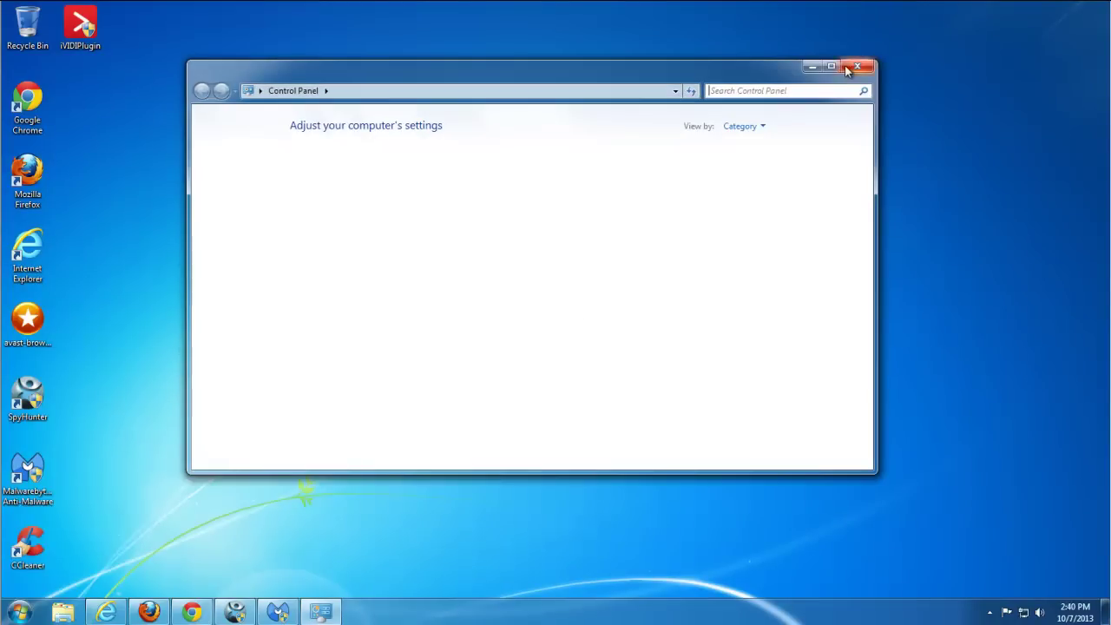
click(831, 68)
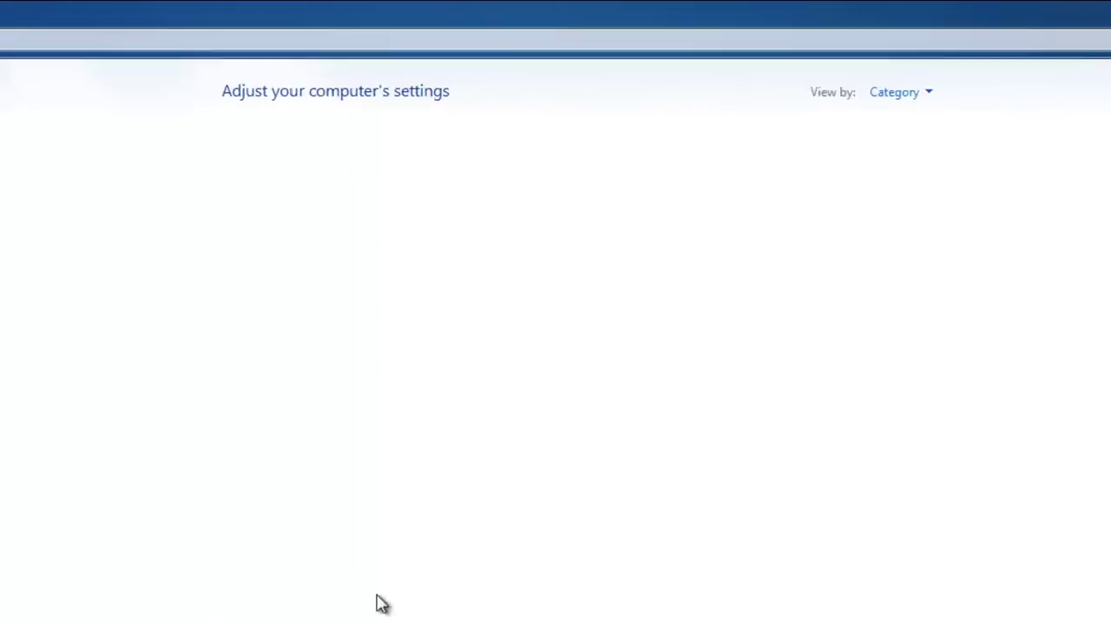
click(269, 461)
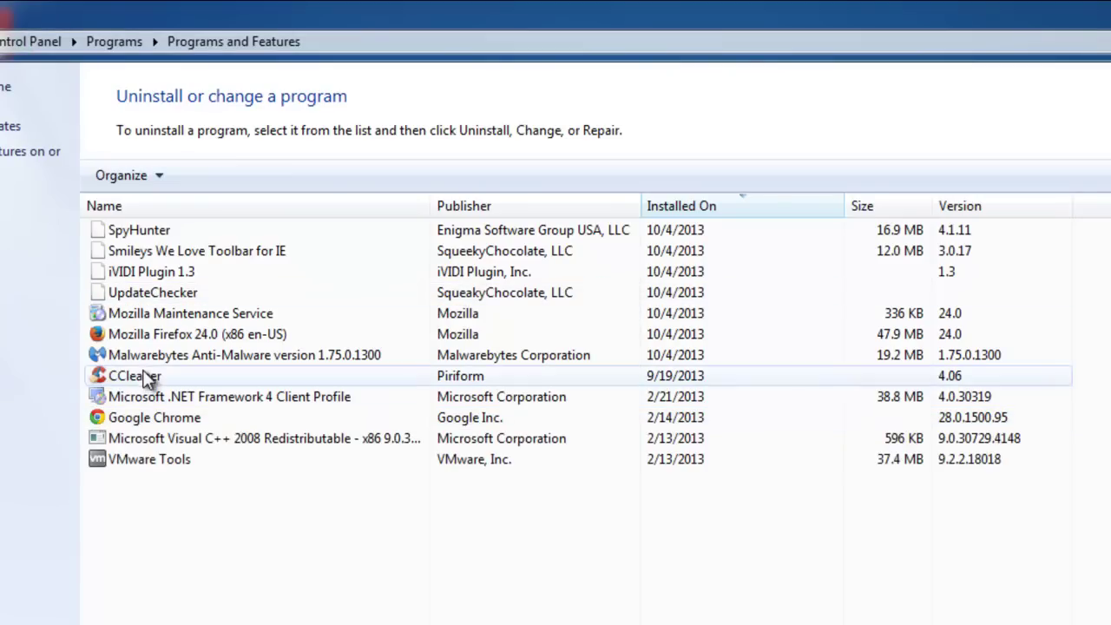
- Uninstall iVIDI Plugin 1.3 with all of its components from the installed programs
click(145, 295)
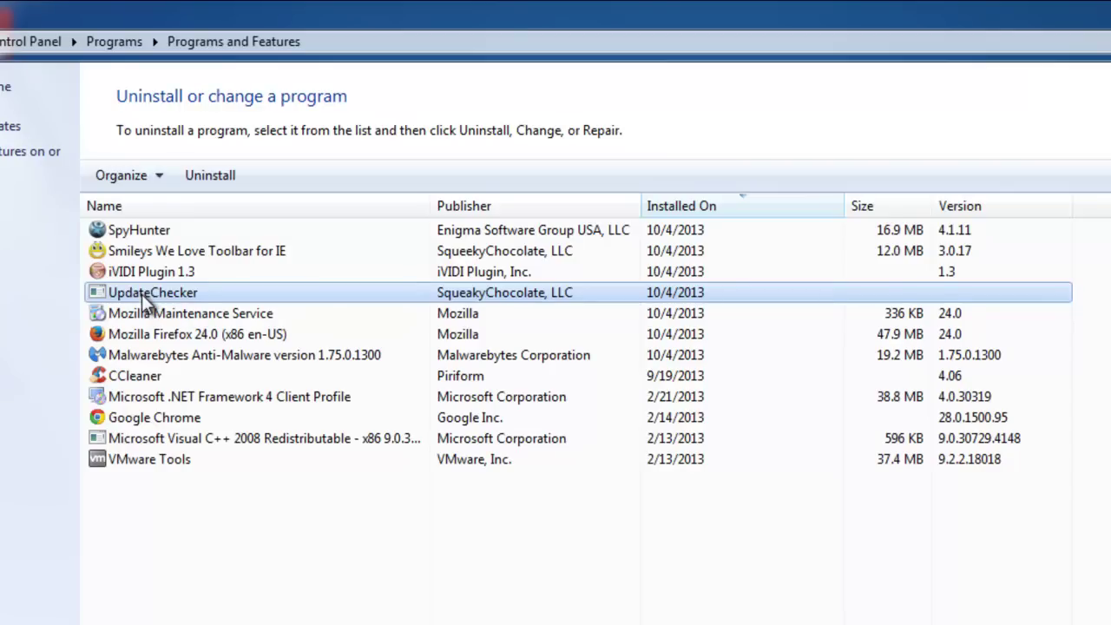
click(150, 246)
click(152, 272)
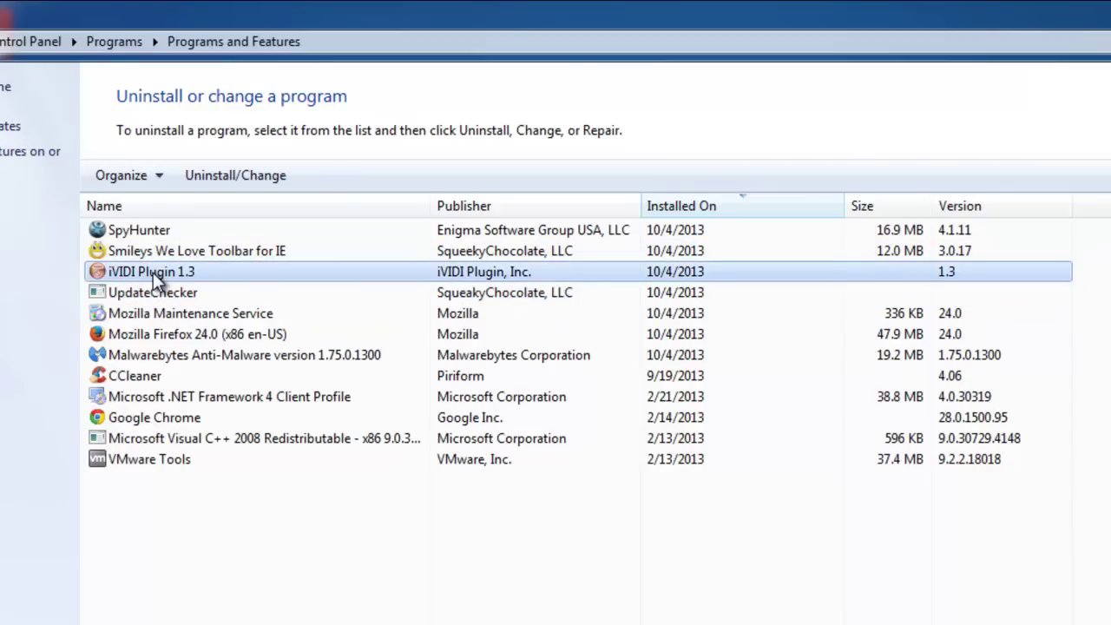
click(207, 176)
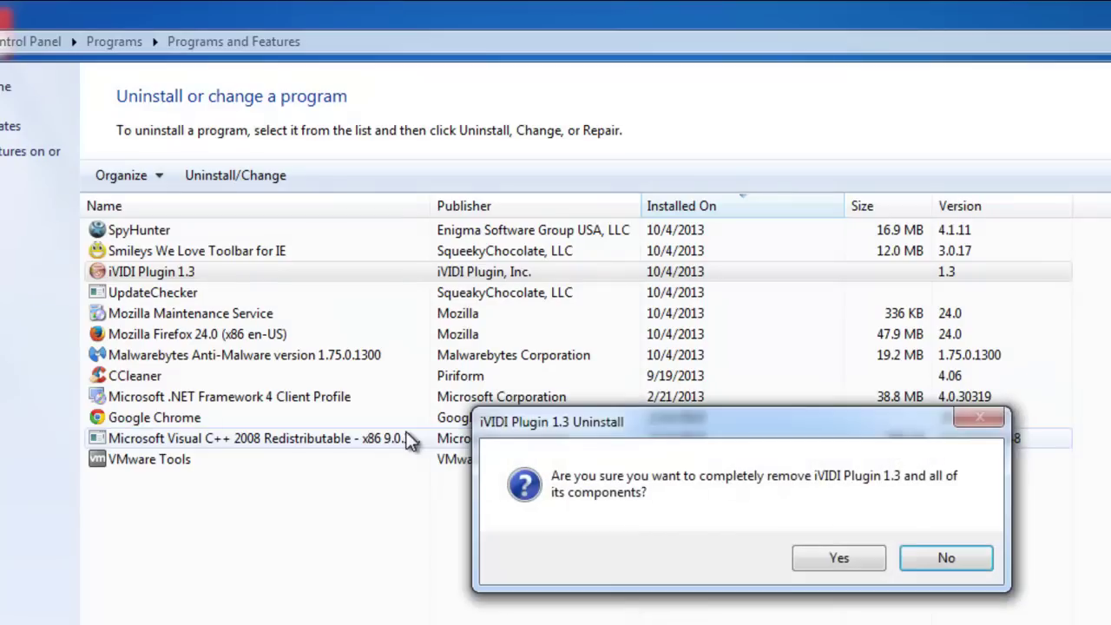
click(839, 559)
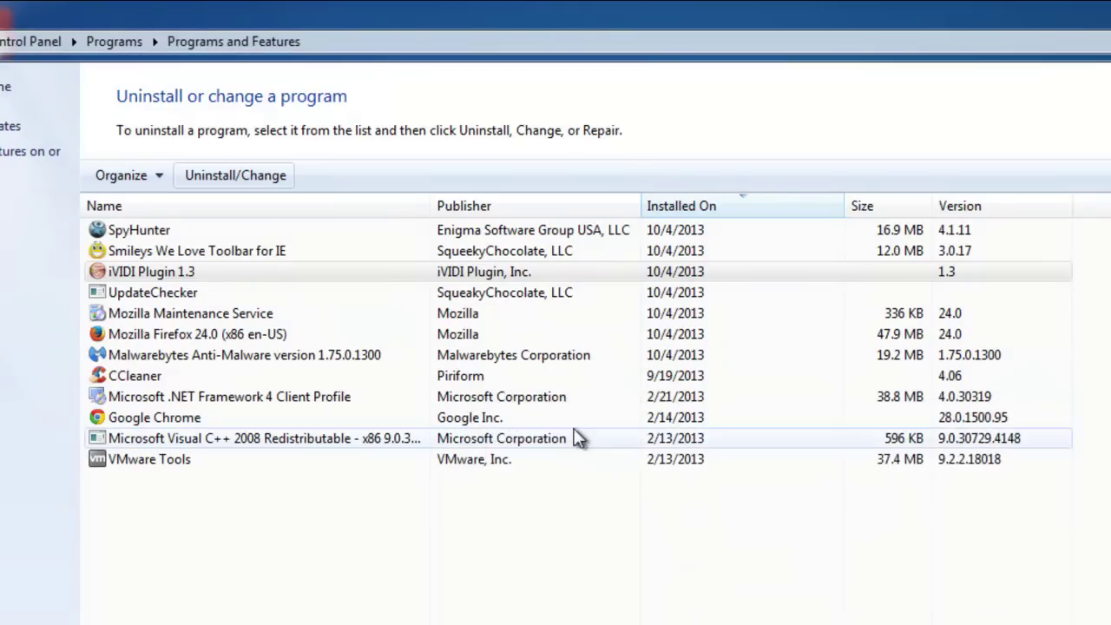
click(903, 568)
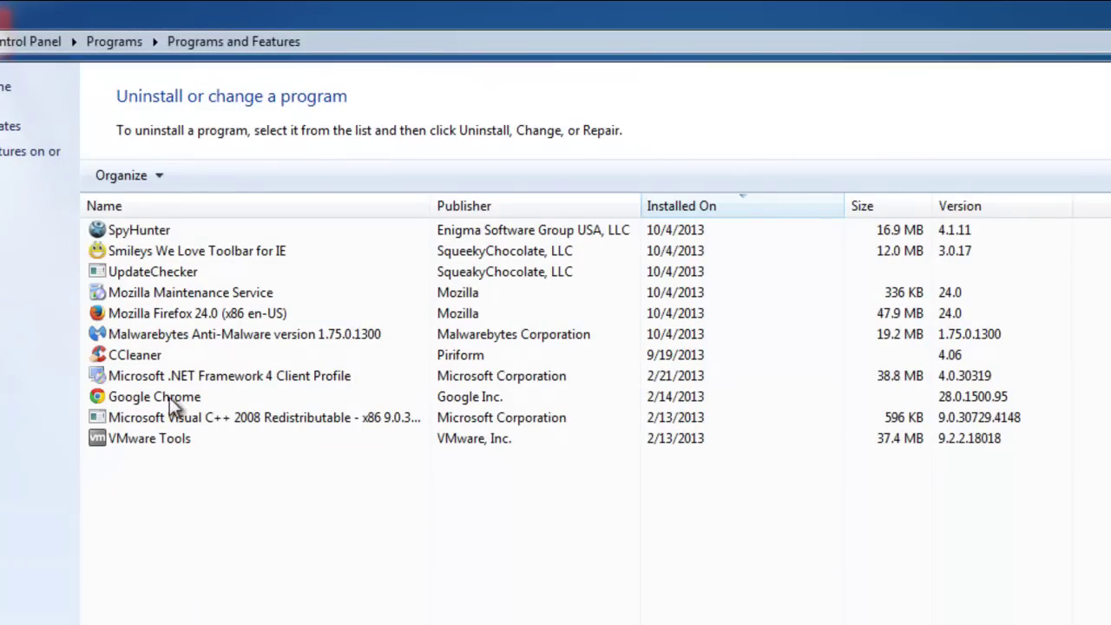
- Uninstall UpdateChecker by SqueakyChocolate, LLC and show the details of its completed removal
double_click(144, 312)
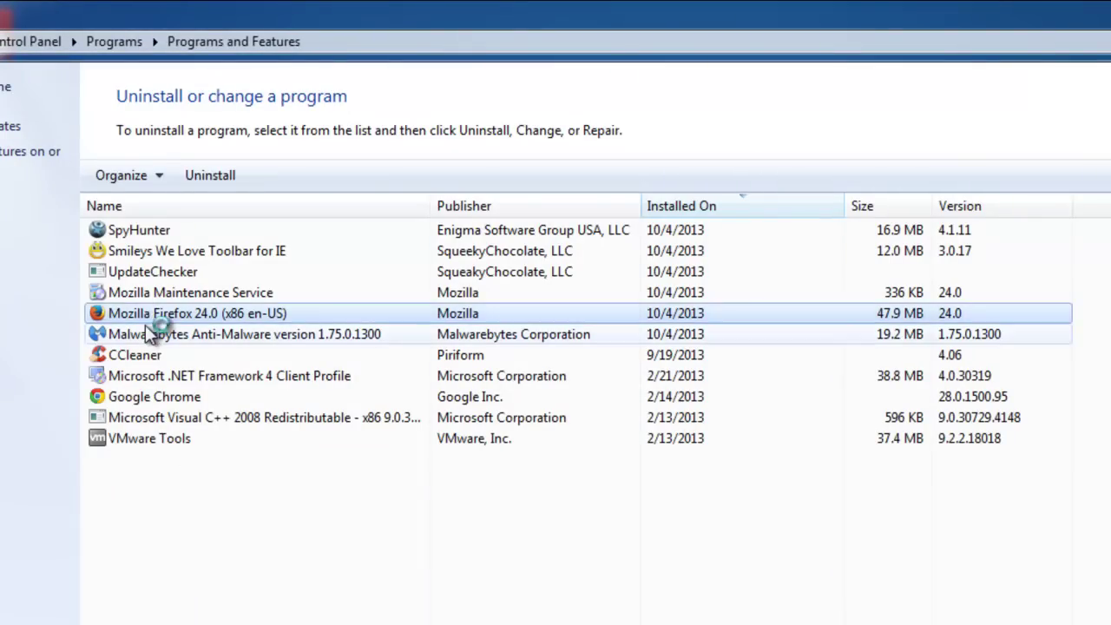
click(134, 278)
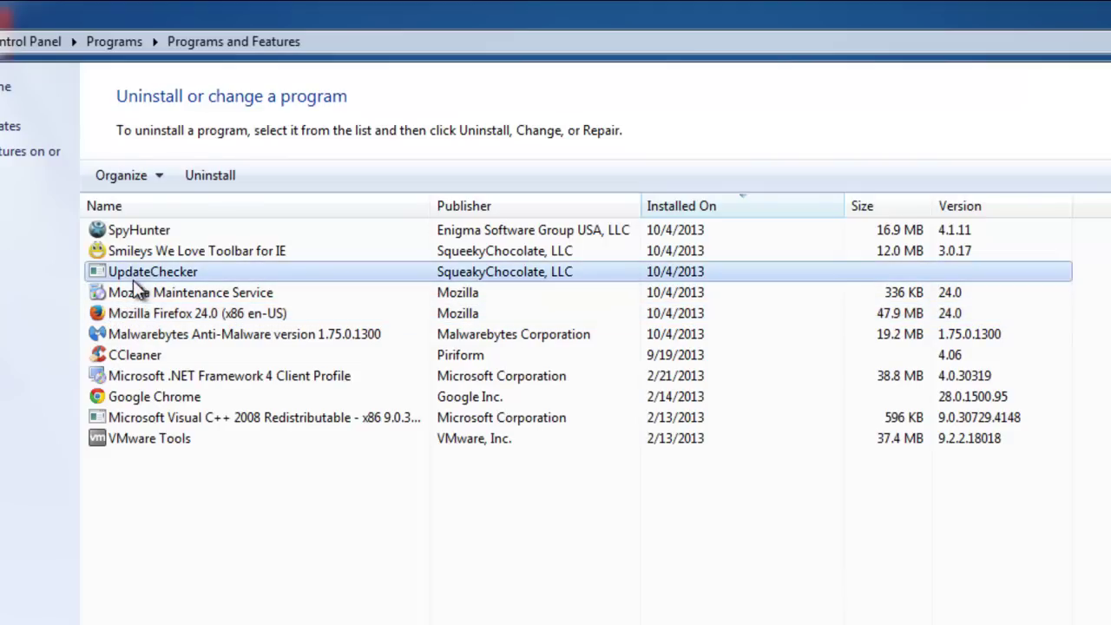
click(217, 180)
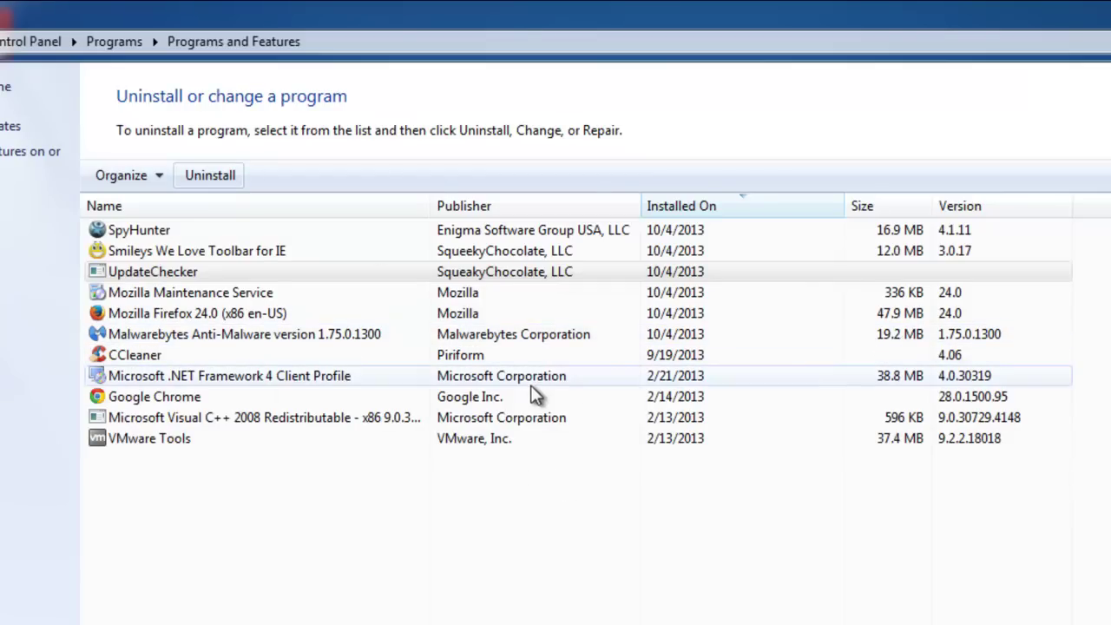
click(319, 271)
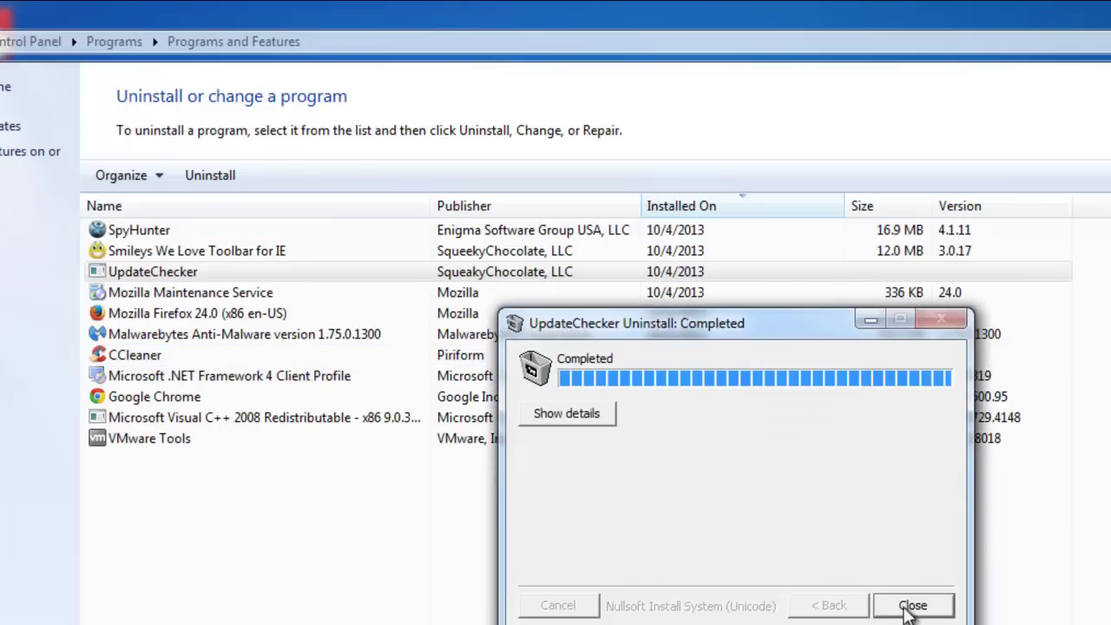
click(565, 414)
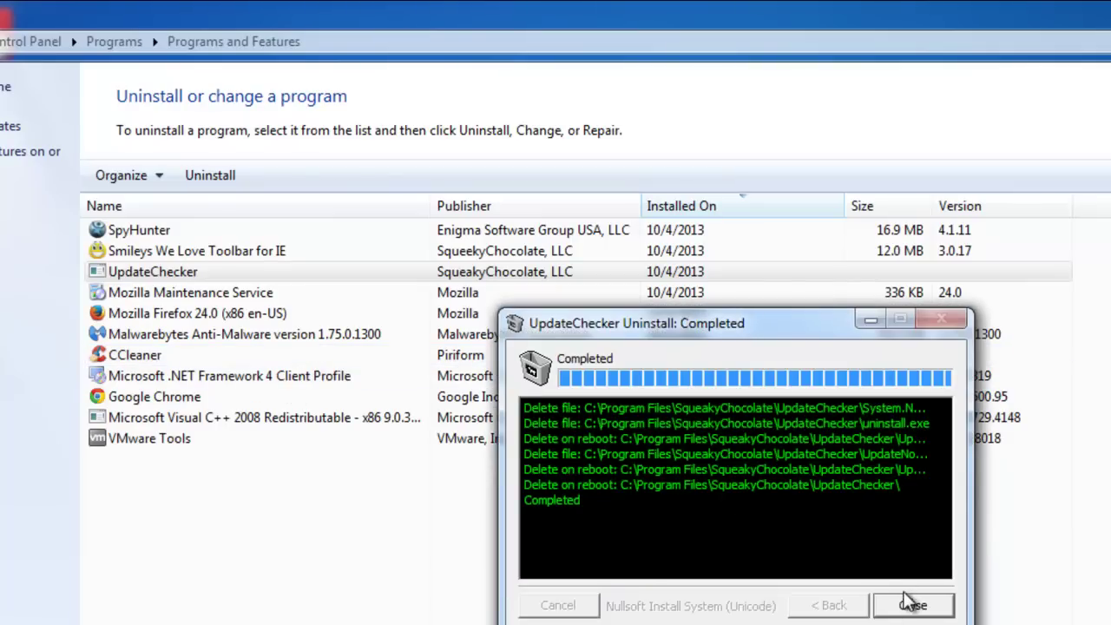
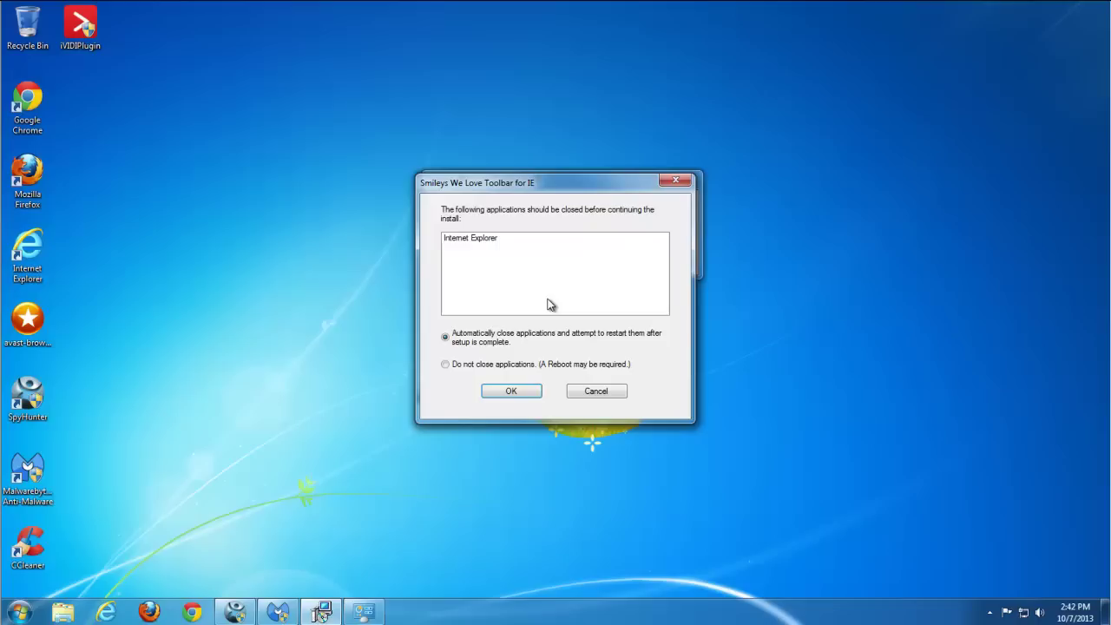
- Let the Smileys We Love Toolbar for IE uninstaller automatically close Internet Explorer and proceed with the removal
click(499, 392)
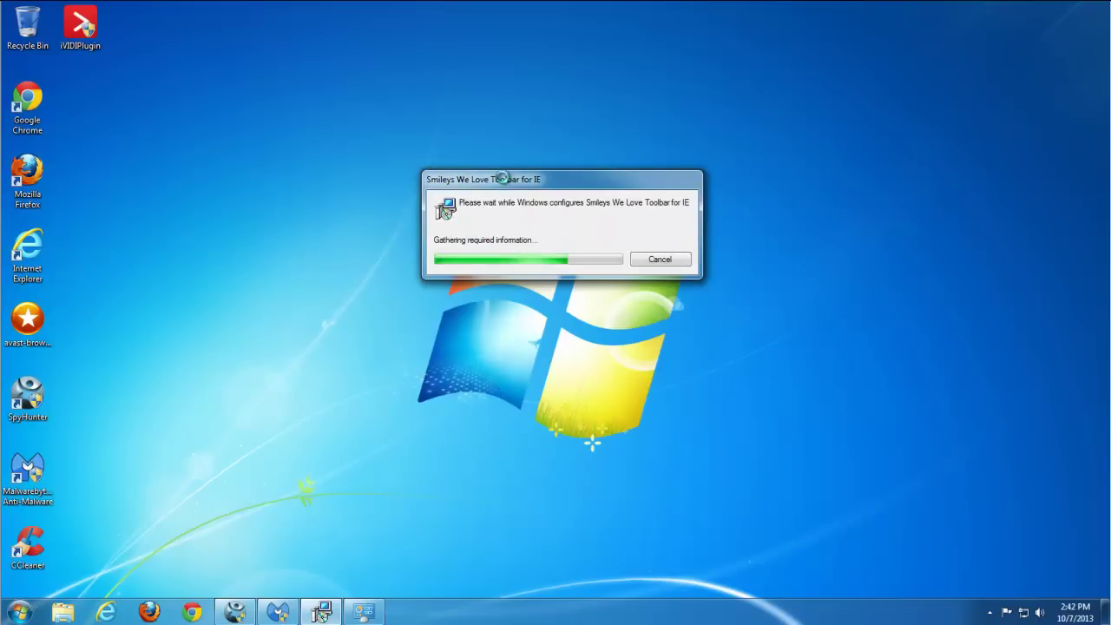
drag(503, 180, 470, 218)
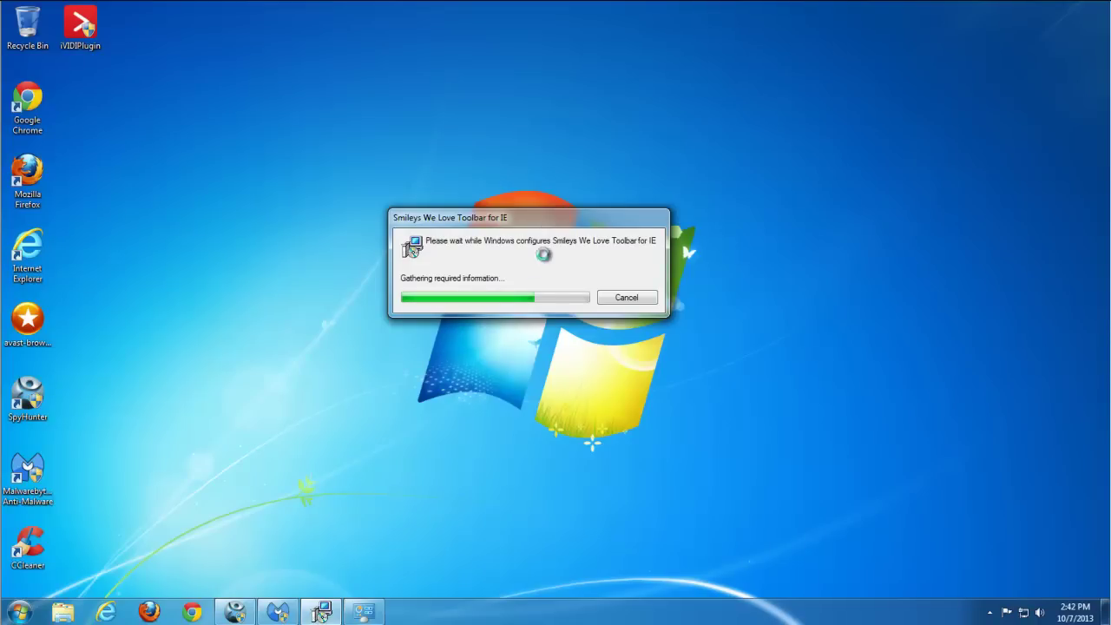
drag(529, 218, 550, 199)
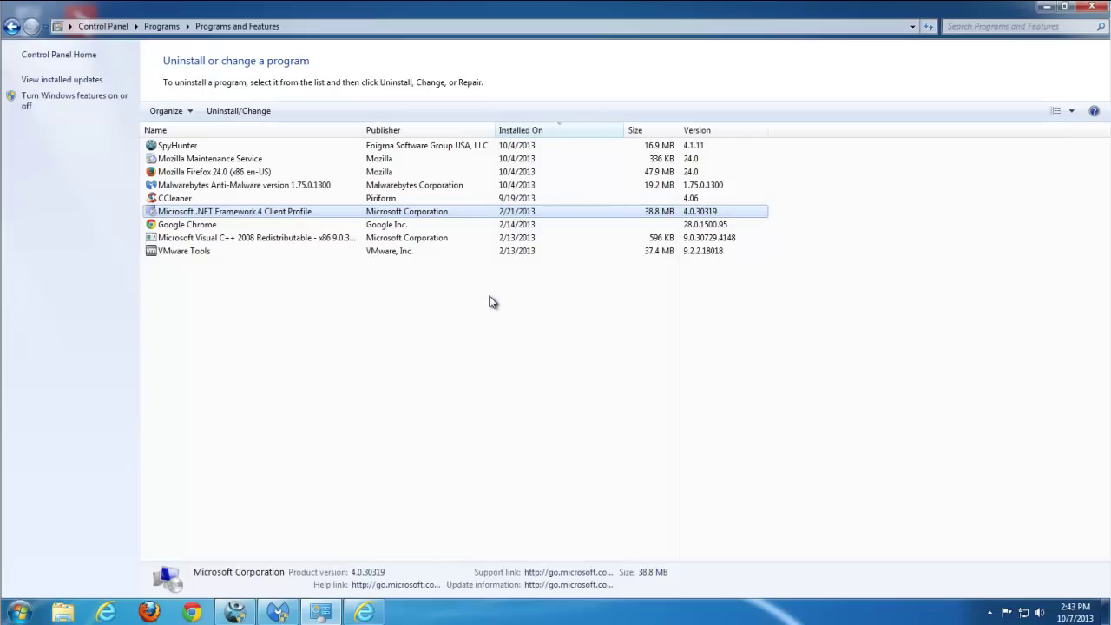
- Close the installed programs list and complete the Internet Explorer 10 setup with the recommended security and compatibility settings
click(632, 172)
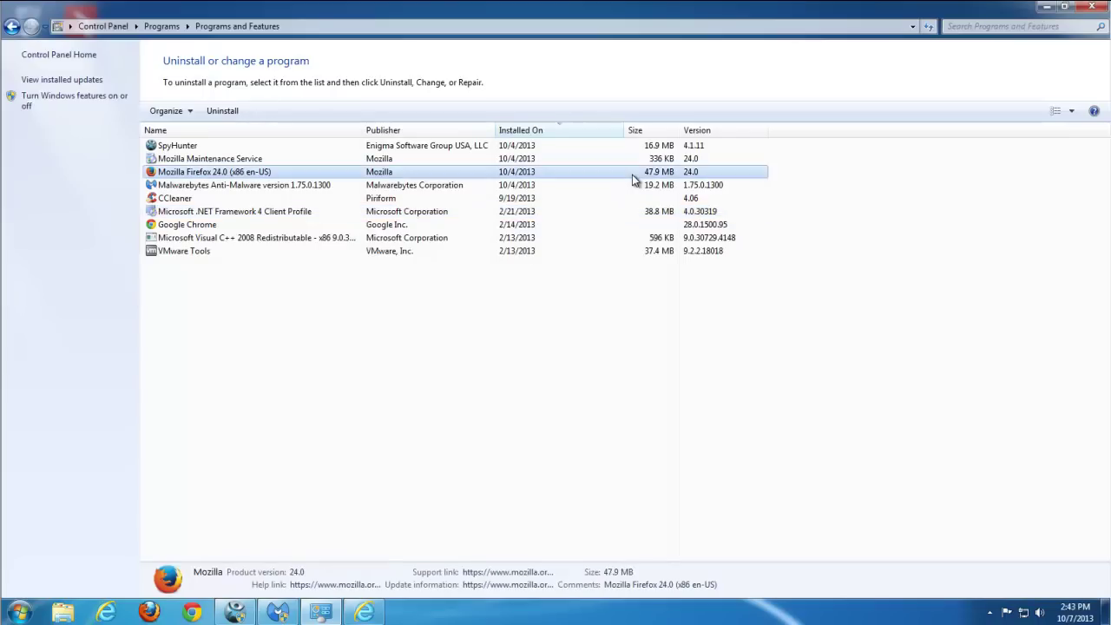
click(1091, 8)
click(318, 613)
click(428, 256)
click(645, 399)
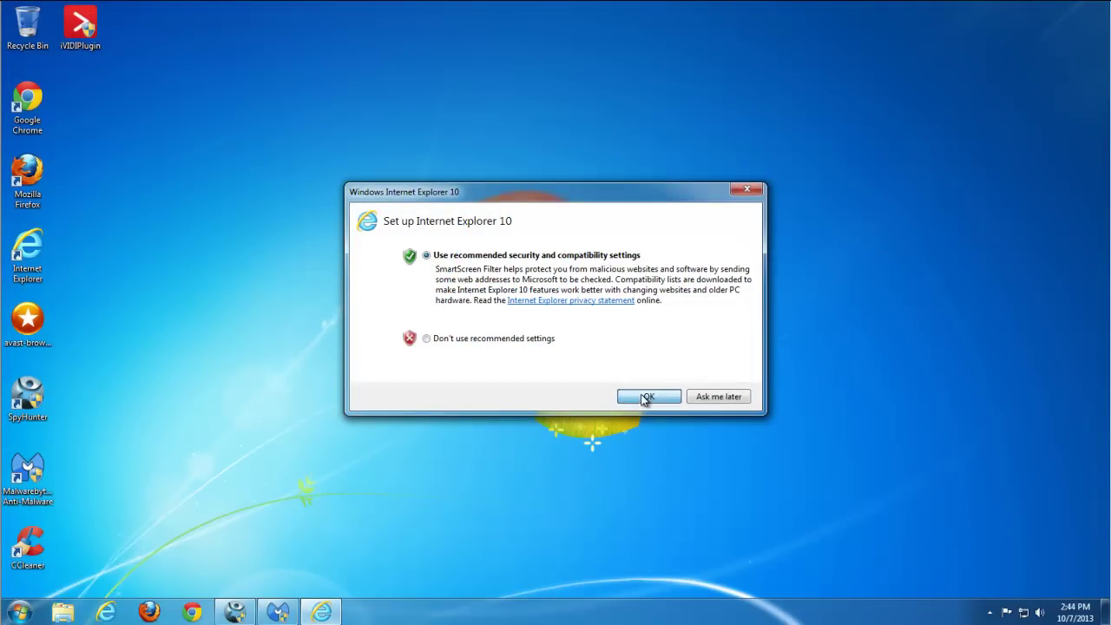
click(319, 612)
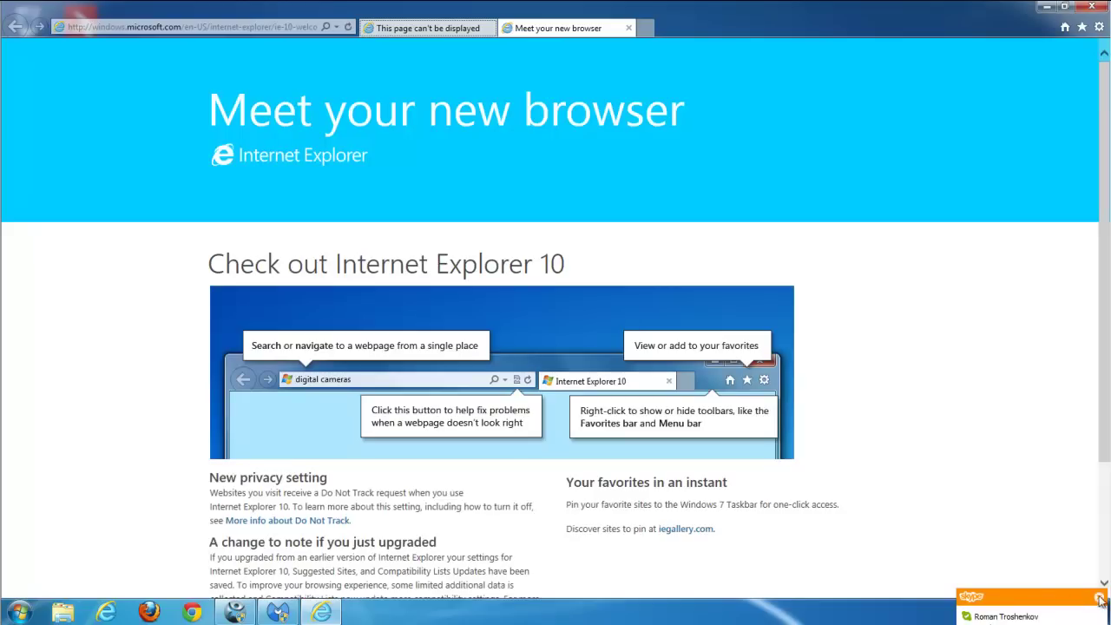
- Close the "This page can't be displayed" tab and the Internet Explorer window, and refresh the desktop
click(489, 29)
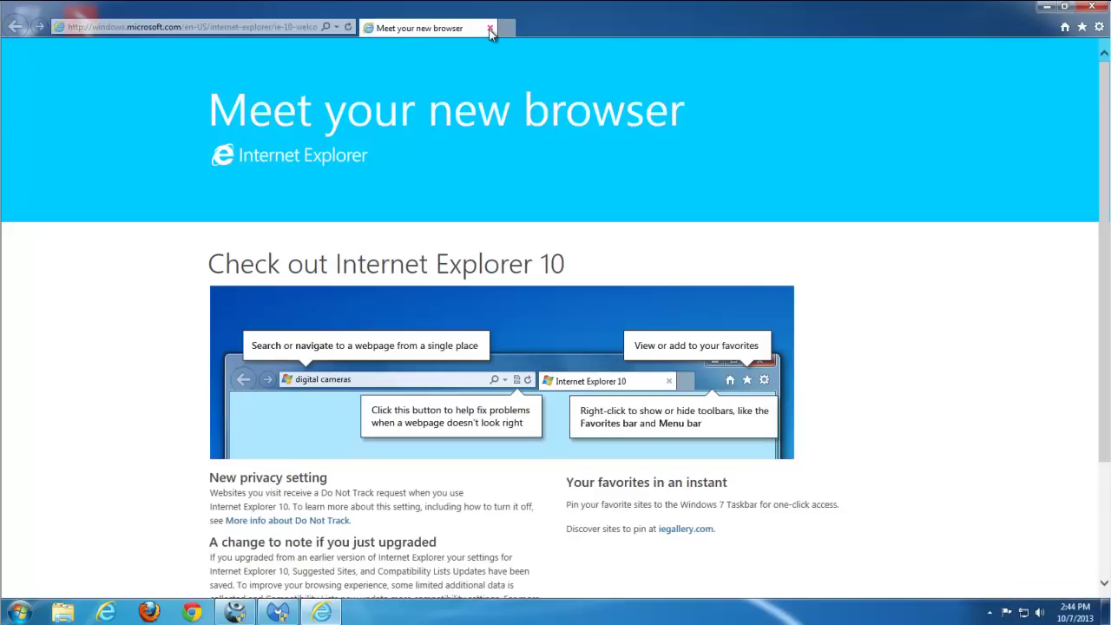
click(1091, 7)
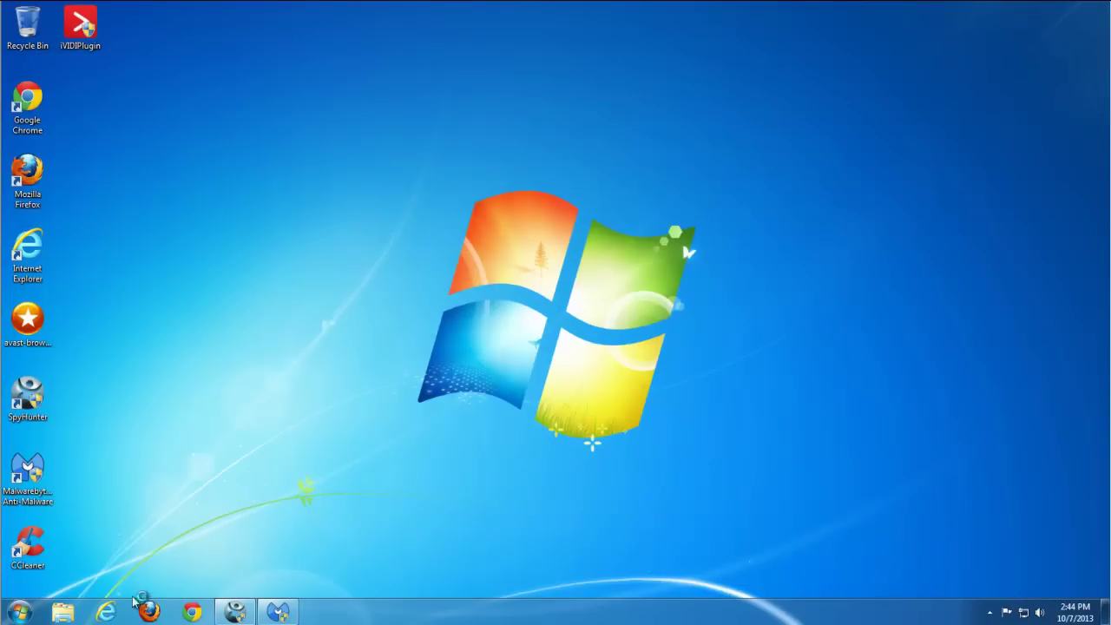
right_click(223, 233)
click(247, 274)
- Reopen Internet Explorer in a maximized window to check which home page loads, and close it again
click(105, 612)
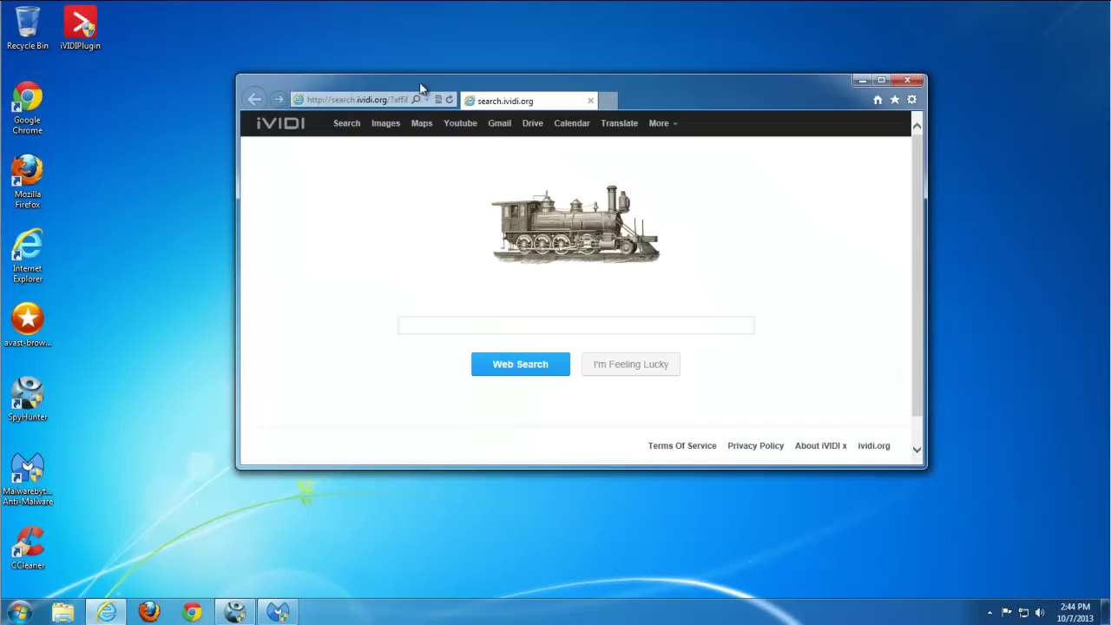
click(879, 83)
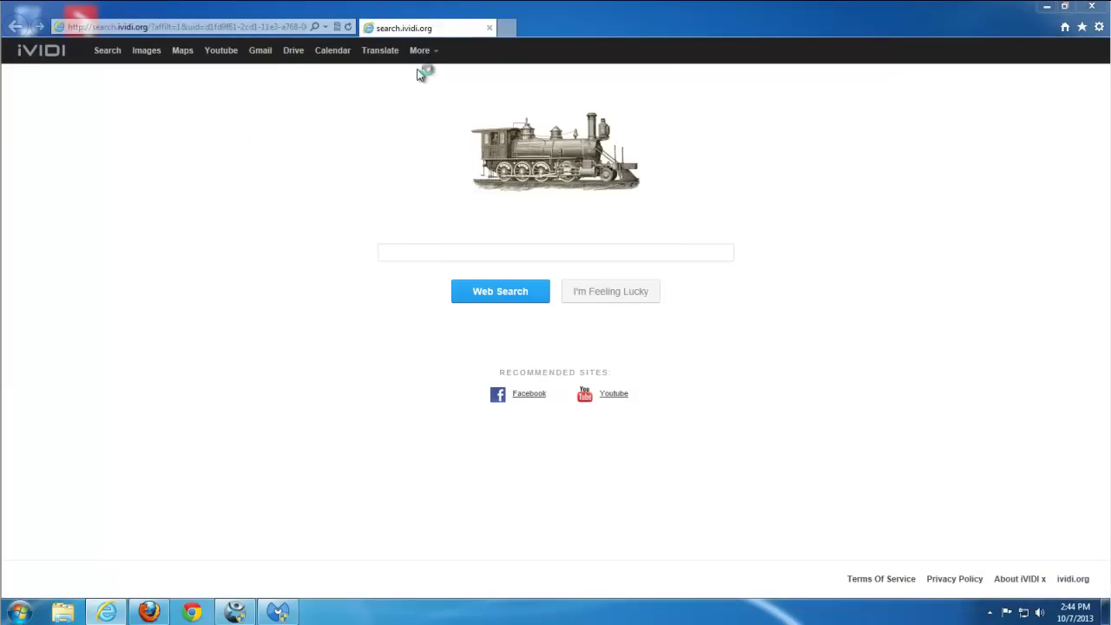
click(1091, 6)
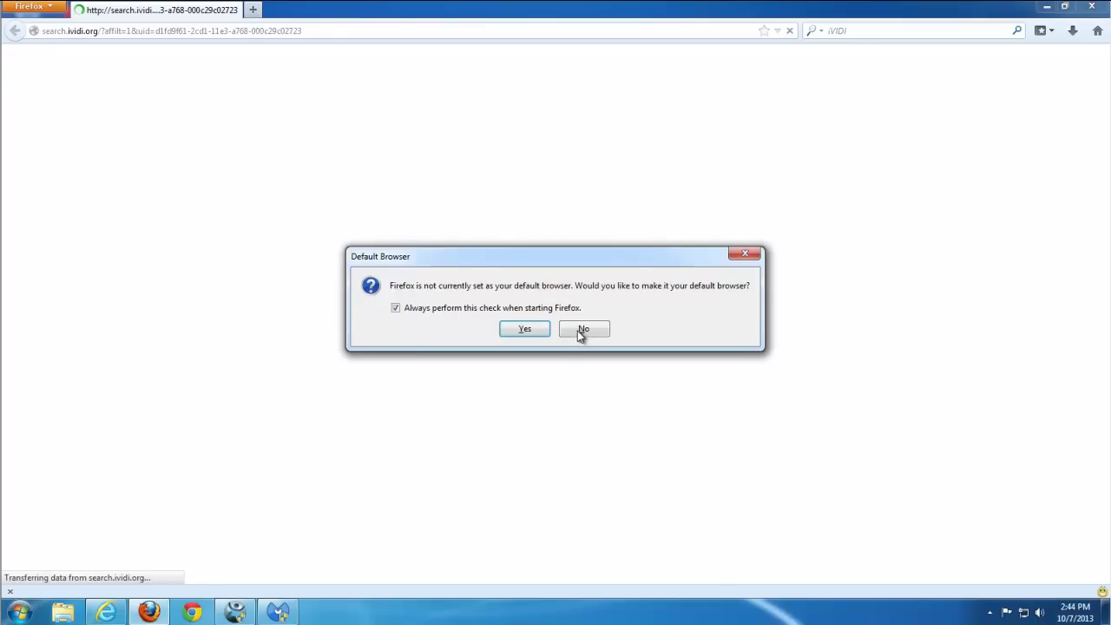
- Switch to Firefox, decline making it the default browser, and remove the SmileysWeLove extension before closing the browser
click(581, 335)
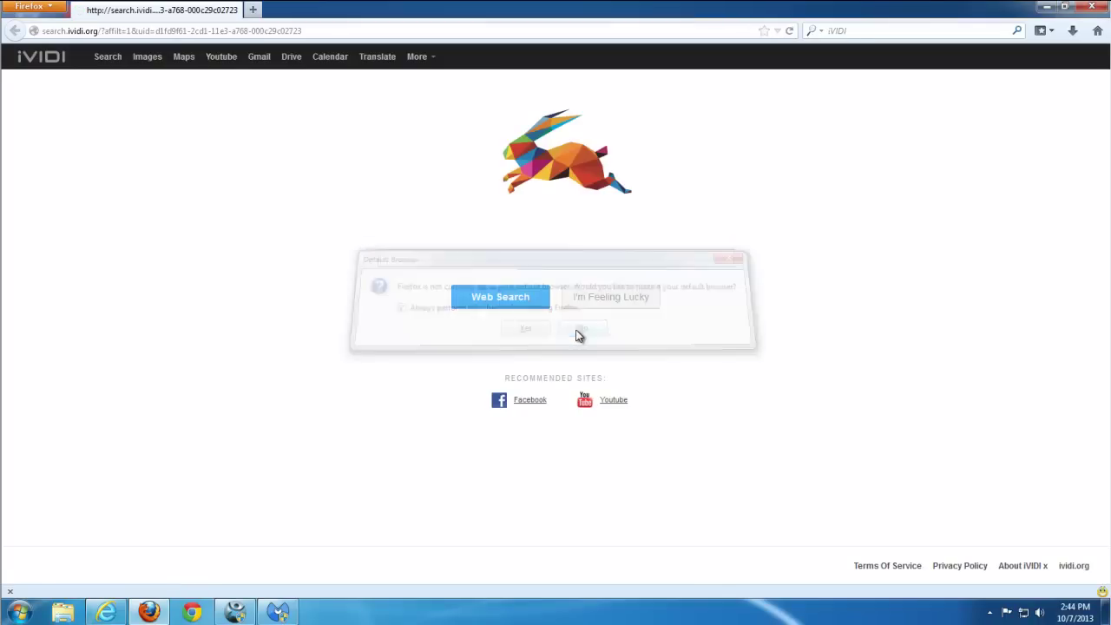
click(32, 7)
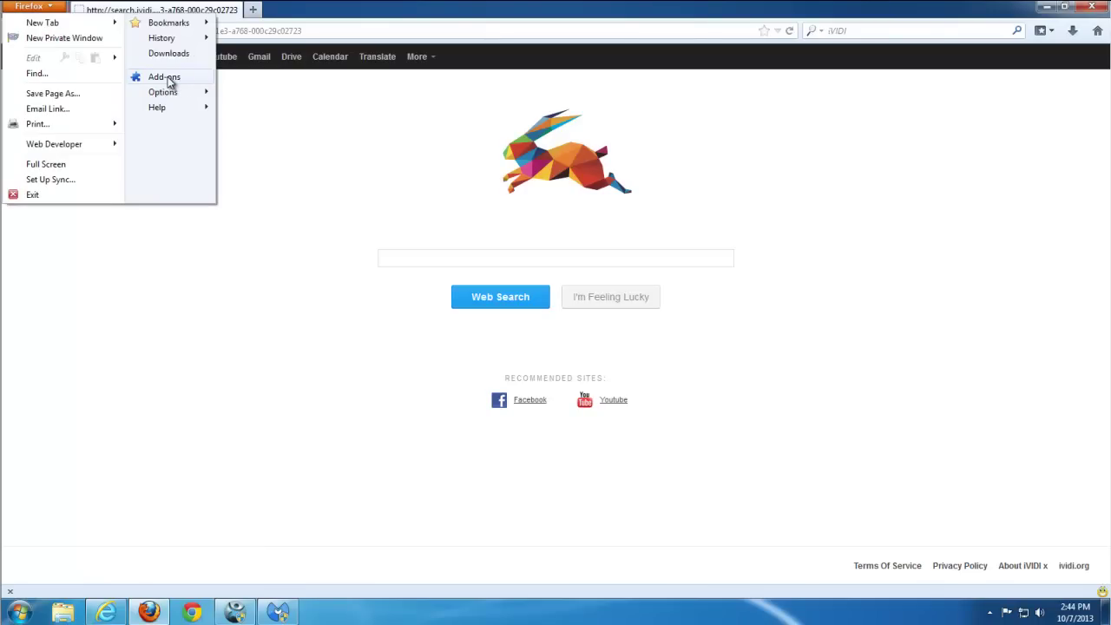
click(172, 80)
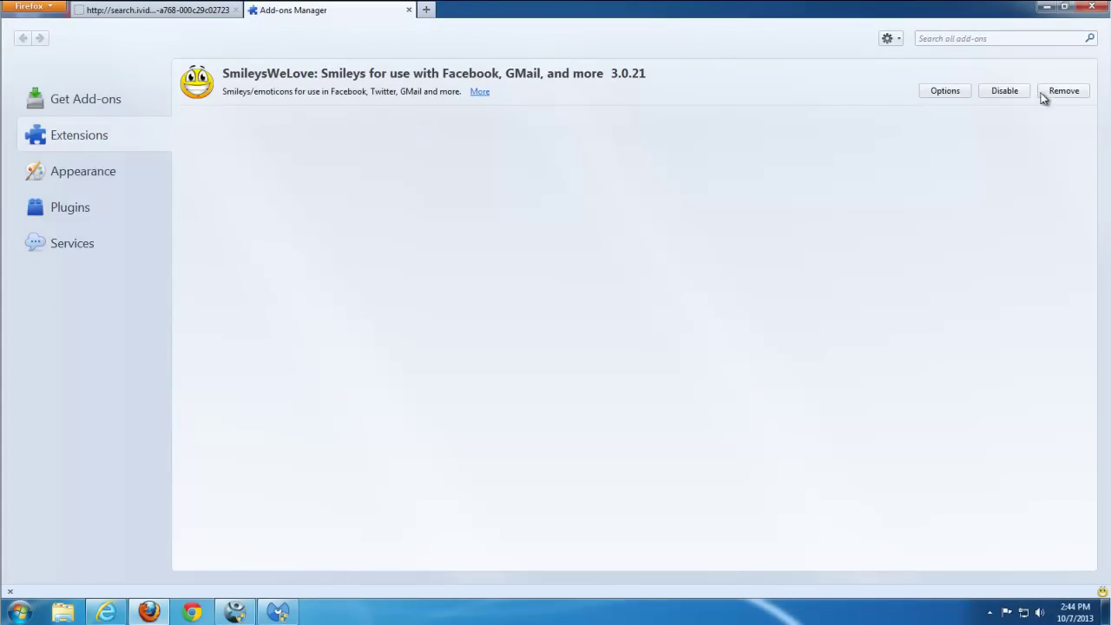
click(1074, 95)
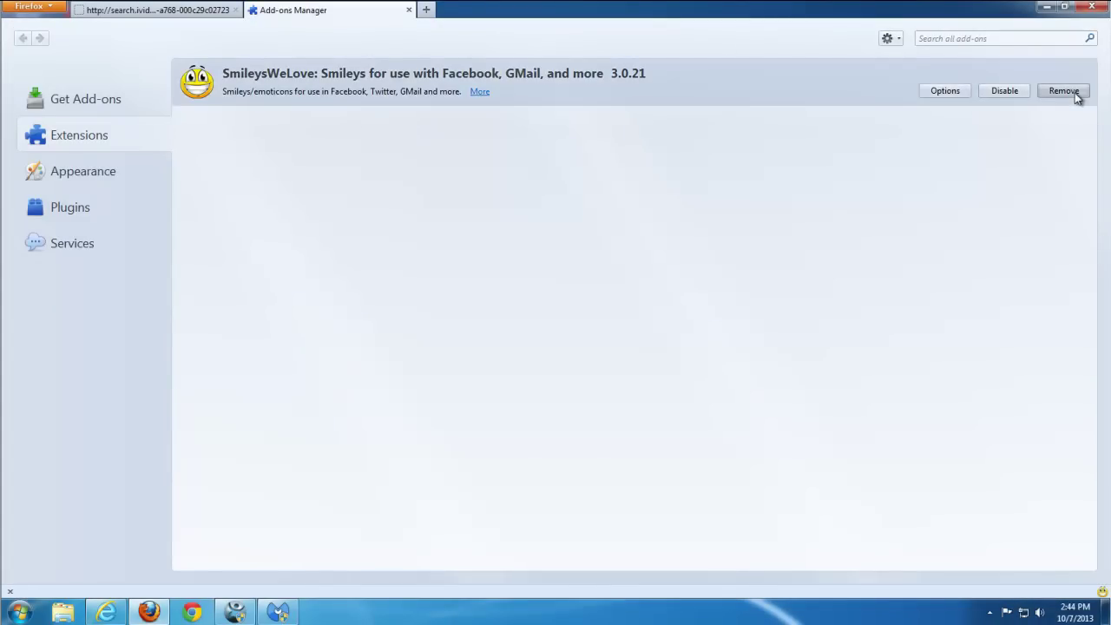
click(1074, 96)
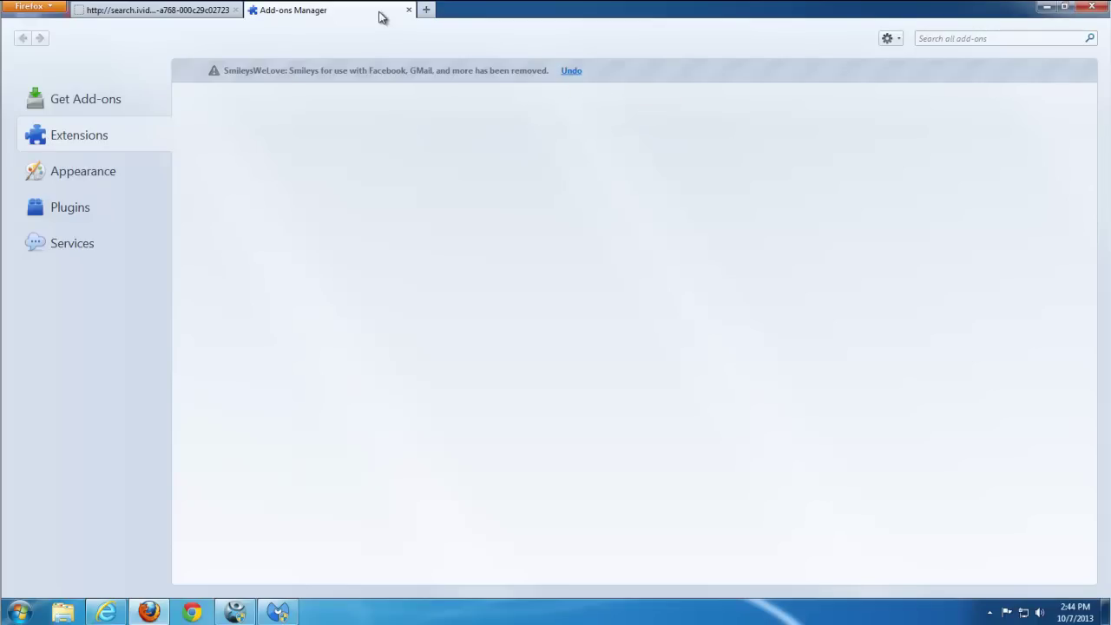
click(410, 11)
click(1091, 6)
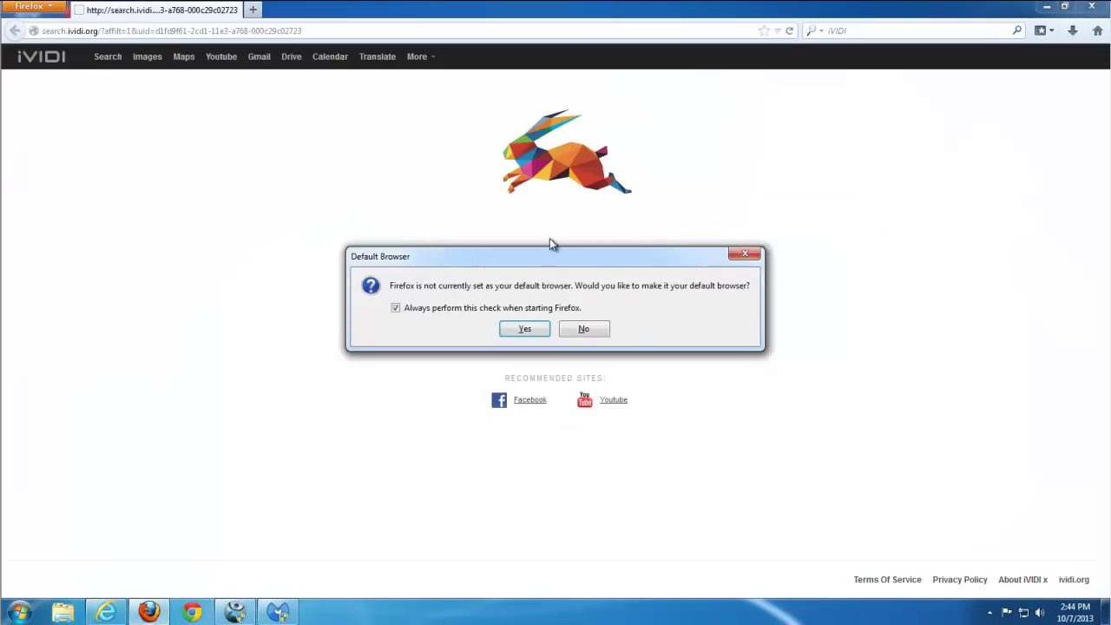
- Check the extensions and plugins lists in Firefox's Add-ons Manager after restarting the browser, and close Firefox
click(585, 333)
click(31, 6)
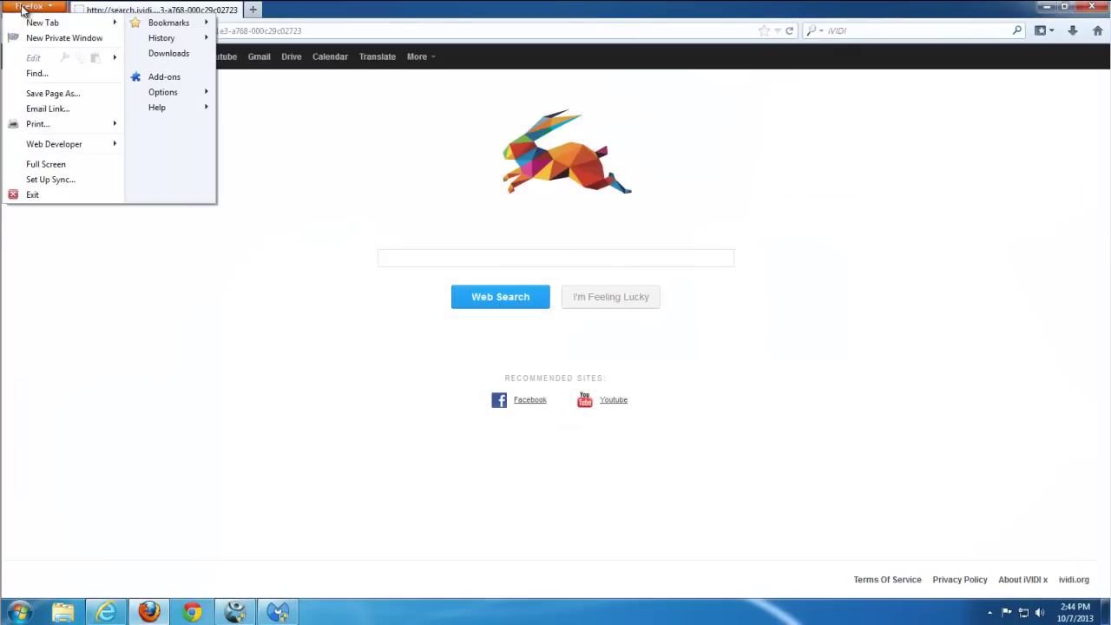
click(173, 79)
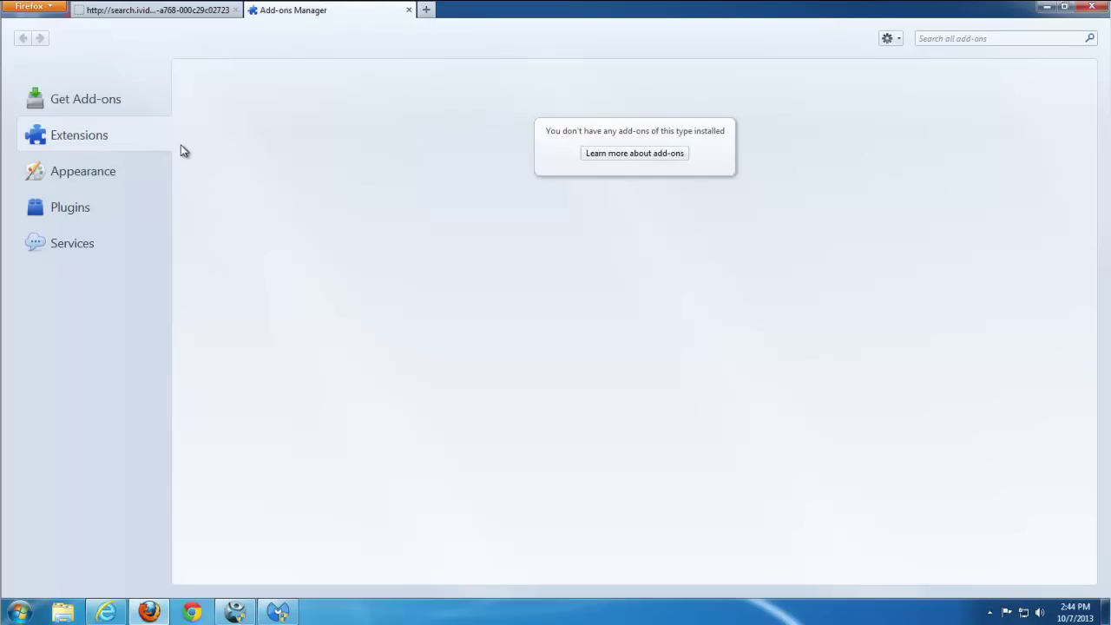
click(85, 196)
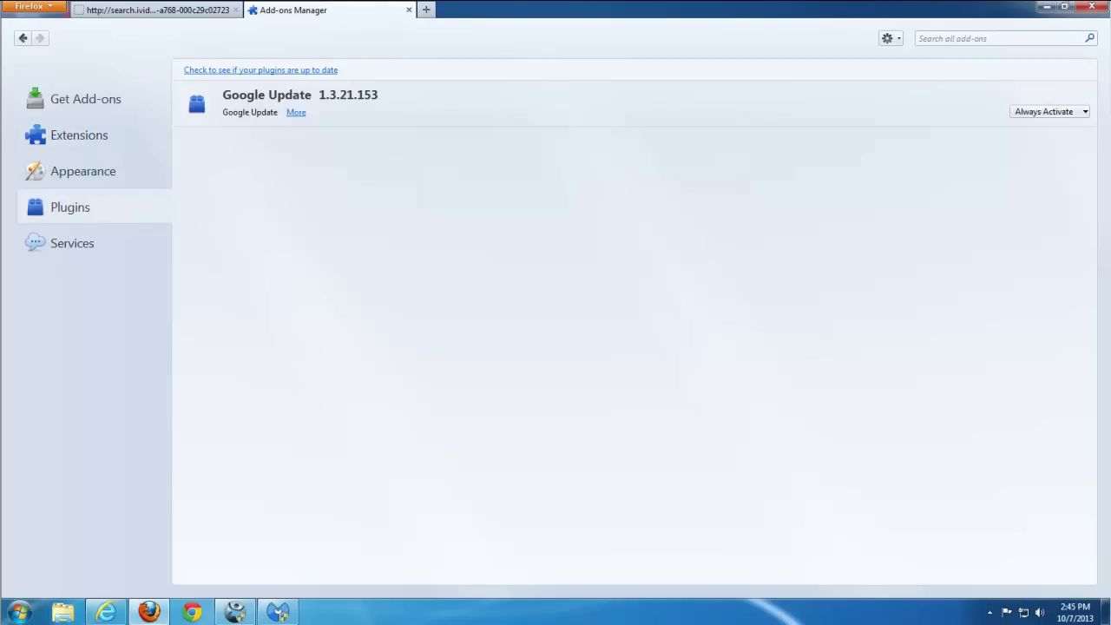
click(409, 10)
click(1092, 6)
- Launch Google Chrome in a maximized window and open its settings
click(192, 612)
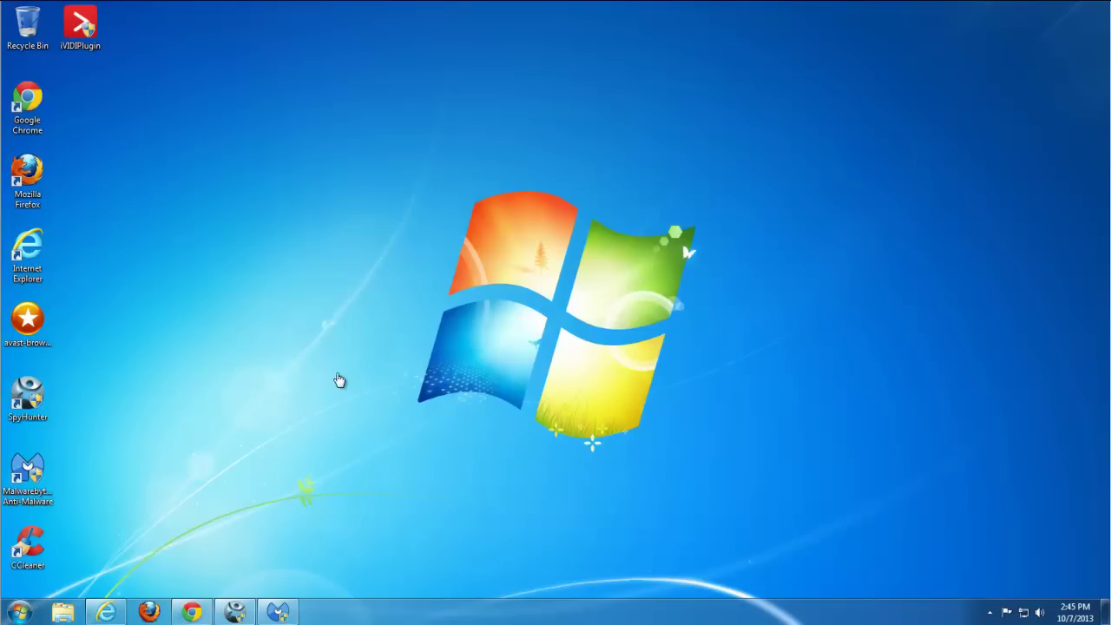
click(105, 612)
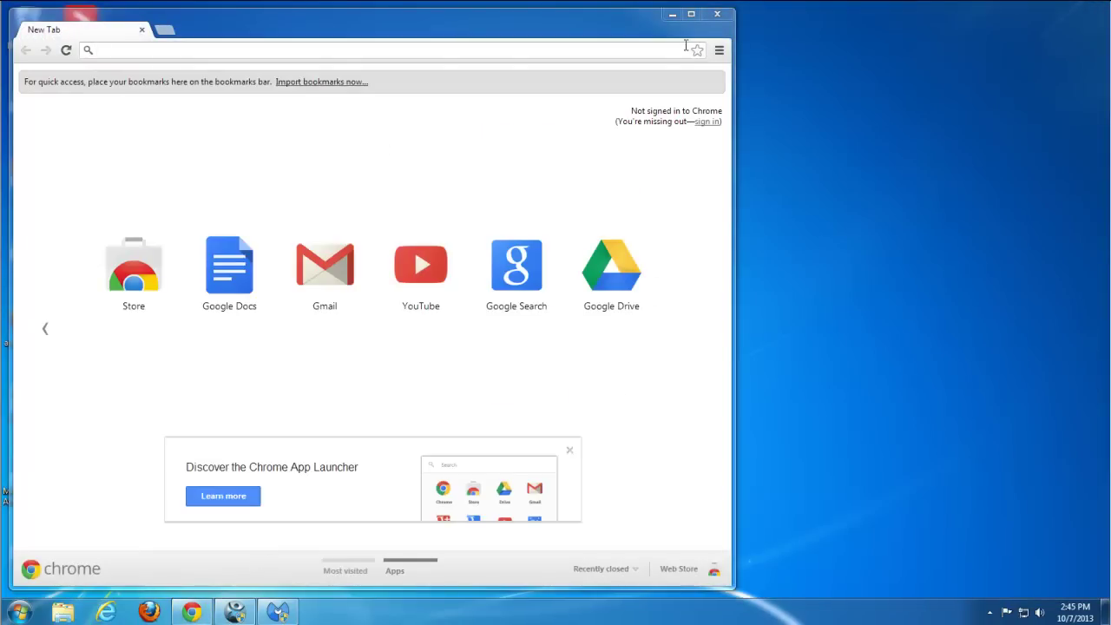
click(696, 18)
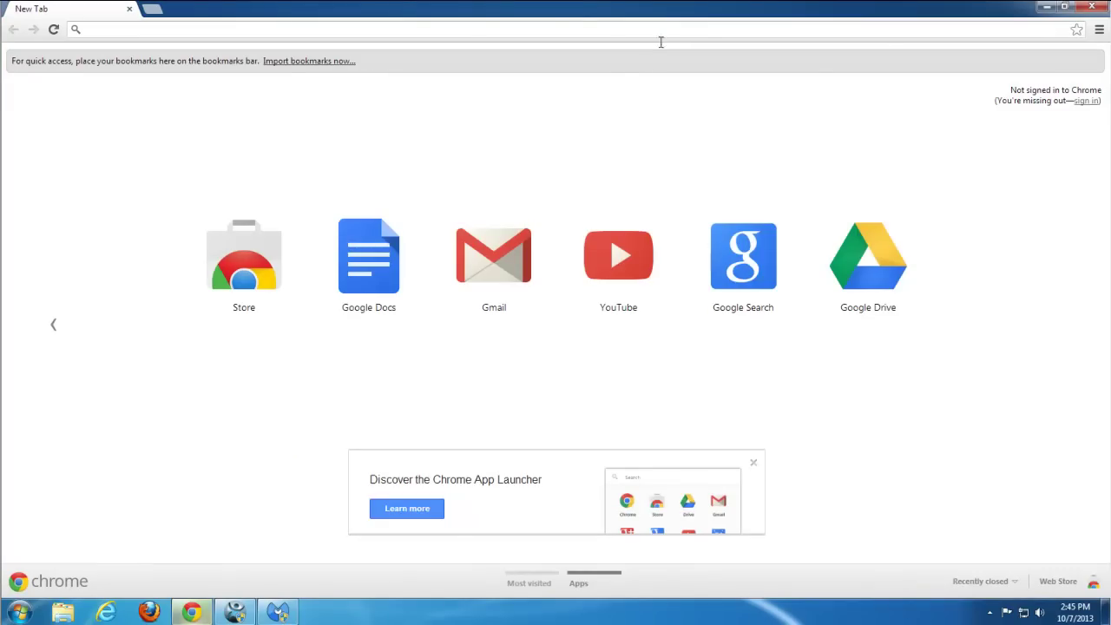
click(1098, 30)
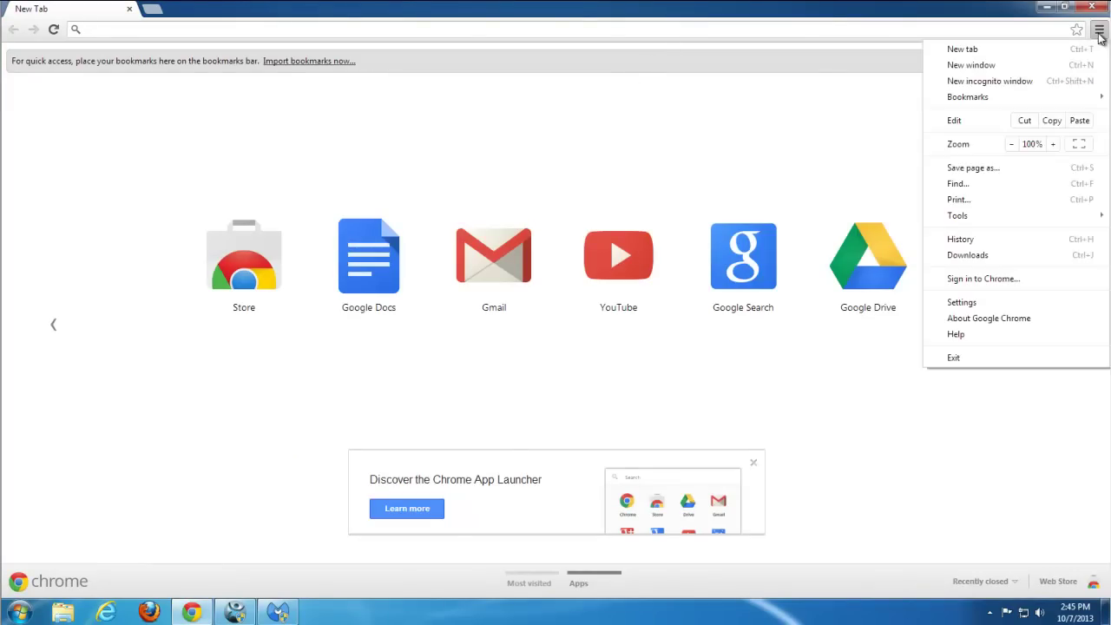
click(962, 303)
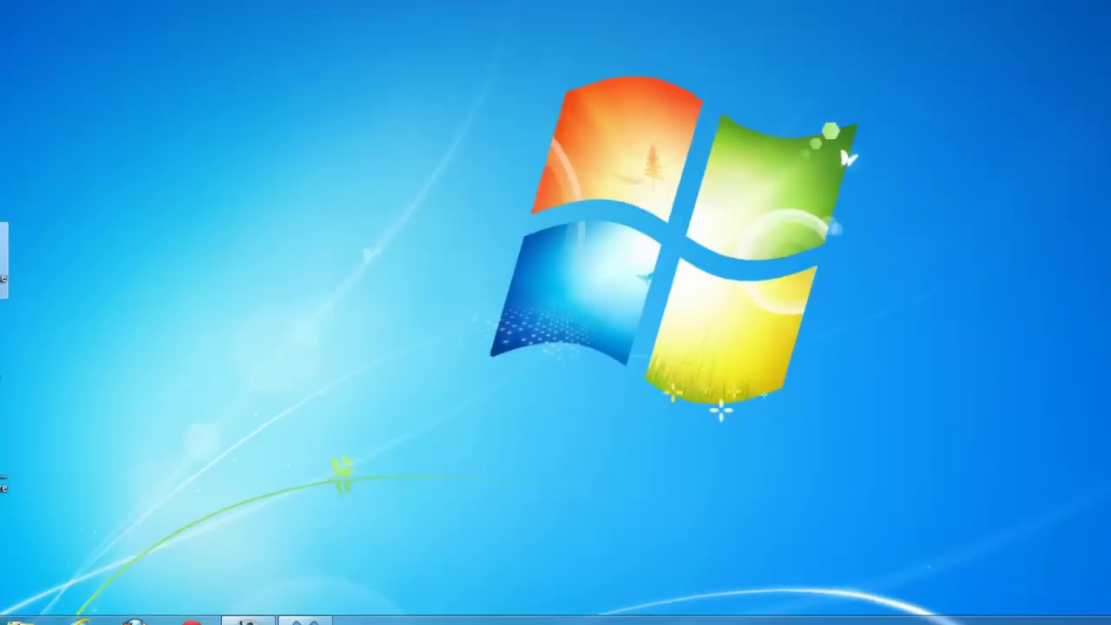
- Run the avast-browser-cleanup tool from the desktop and bring up its window
right_click(26, 318)
click(68, 338)
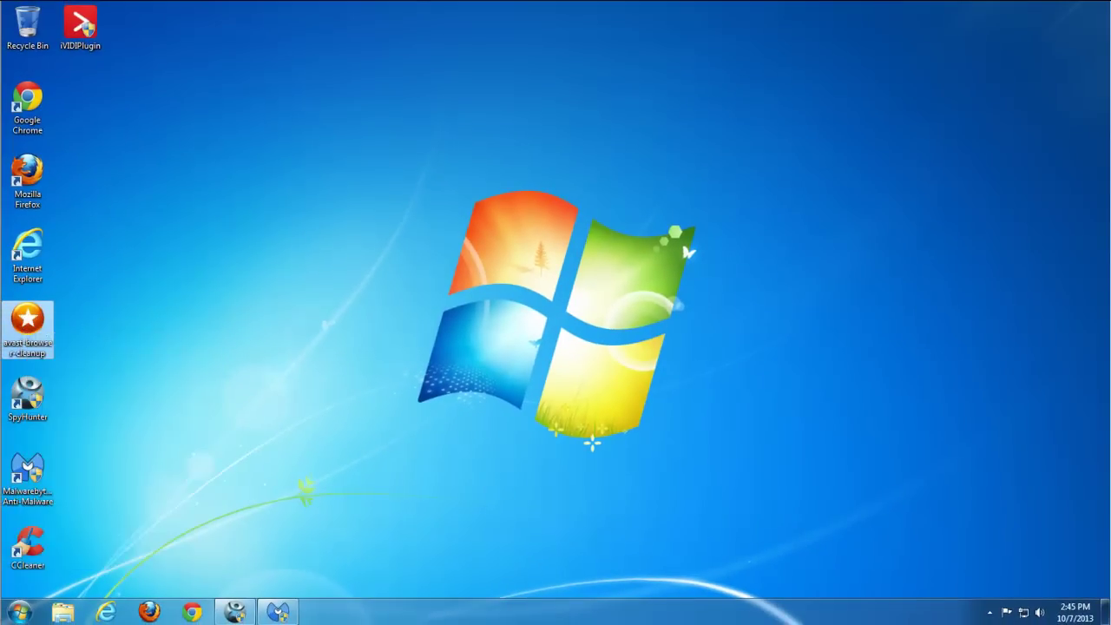
click(626, 341)
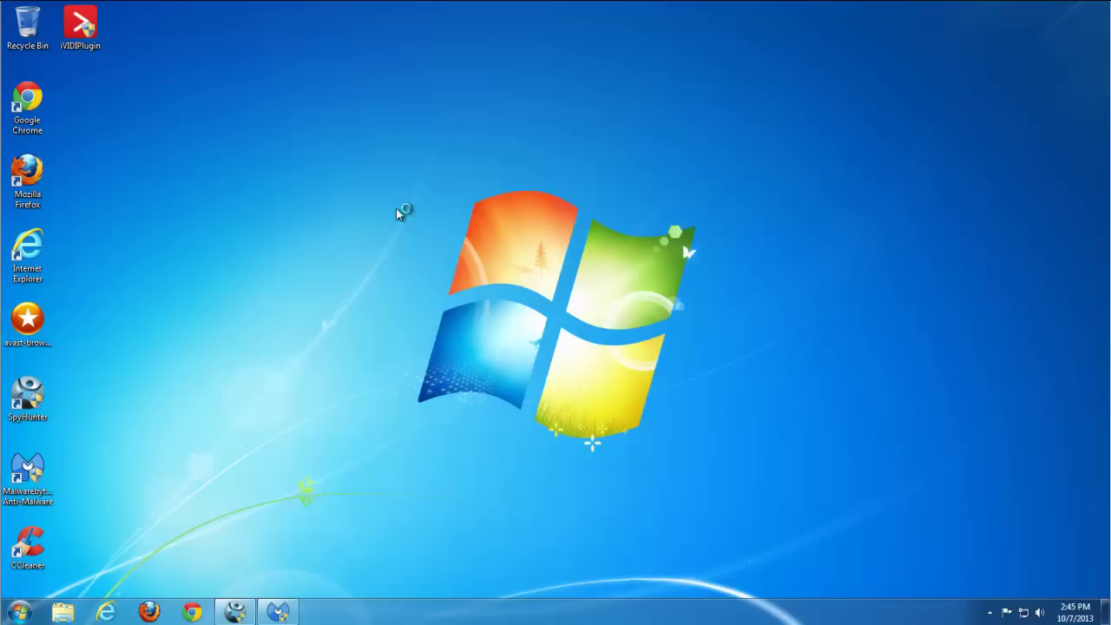
click(282, 612)
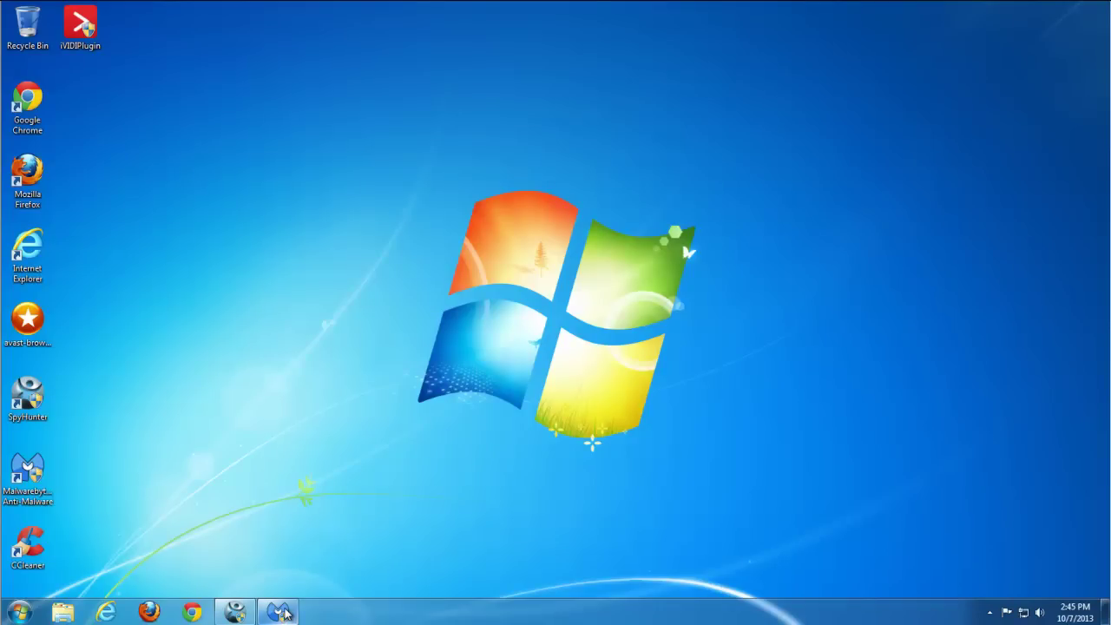
right_click(320, 172)
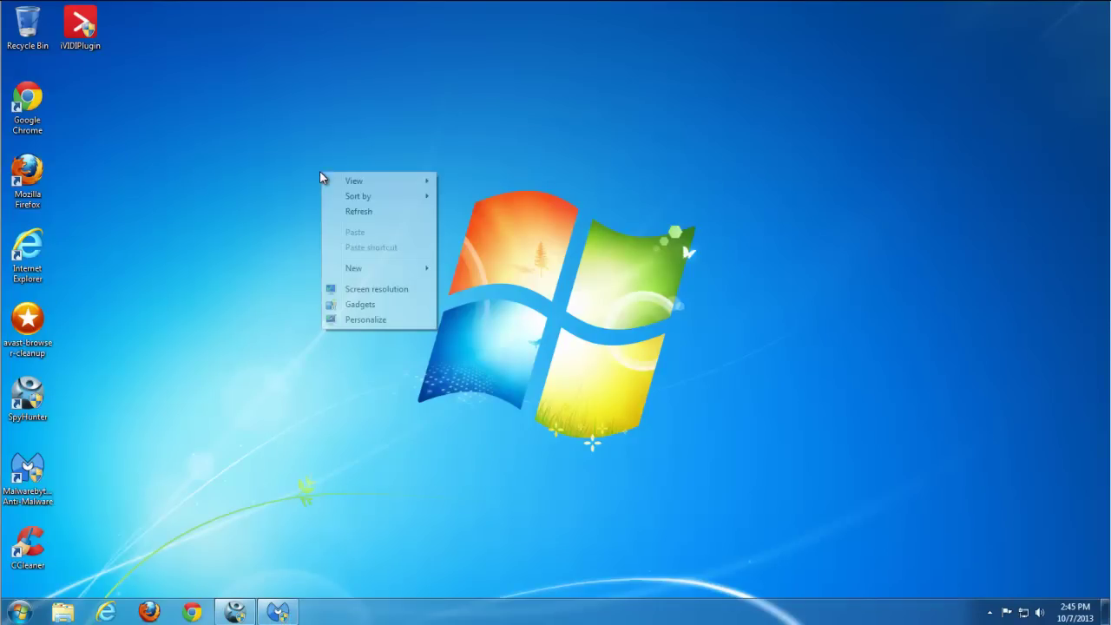
click(347, 212)
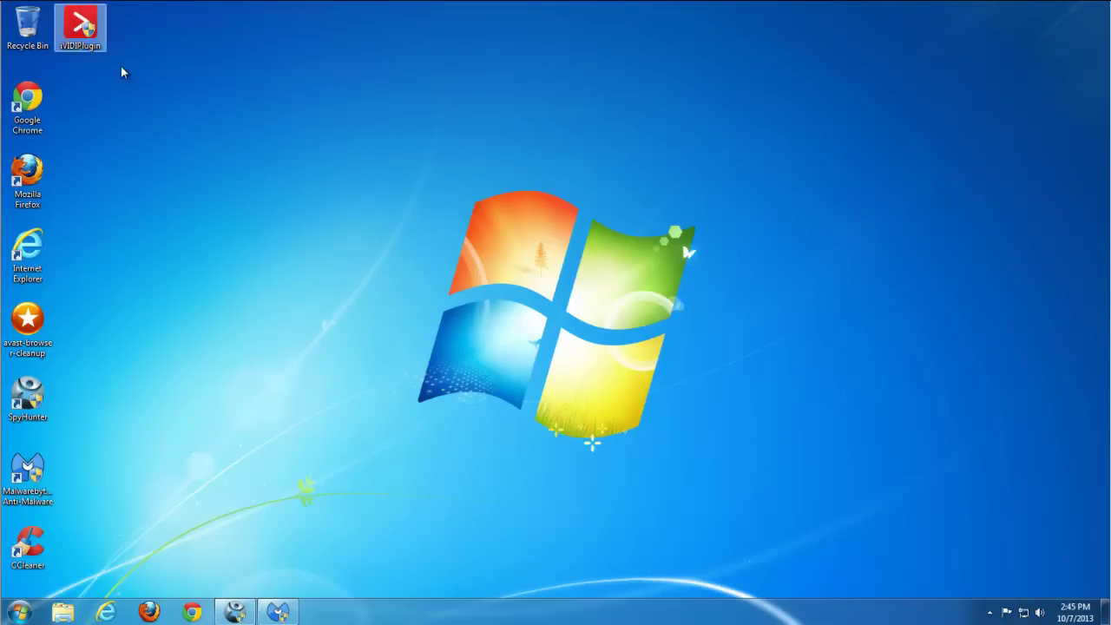
click(239, 613)
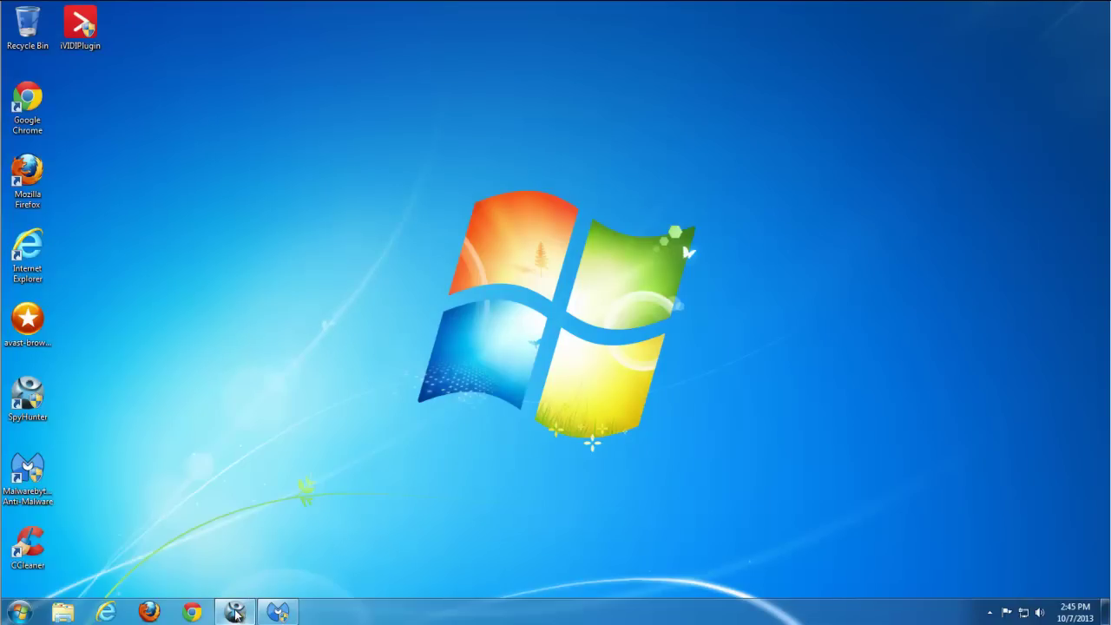
click(236, 612)
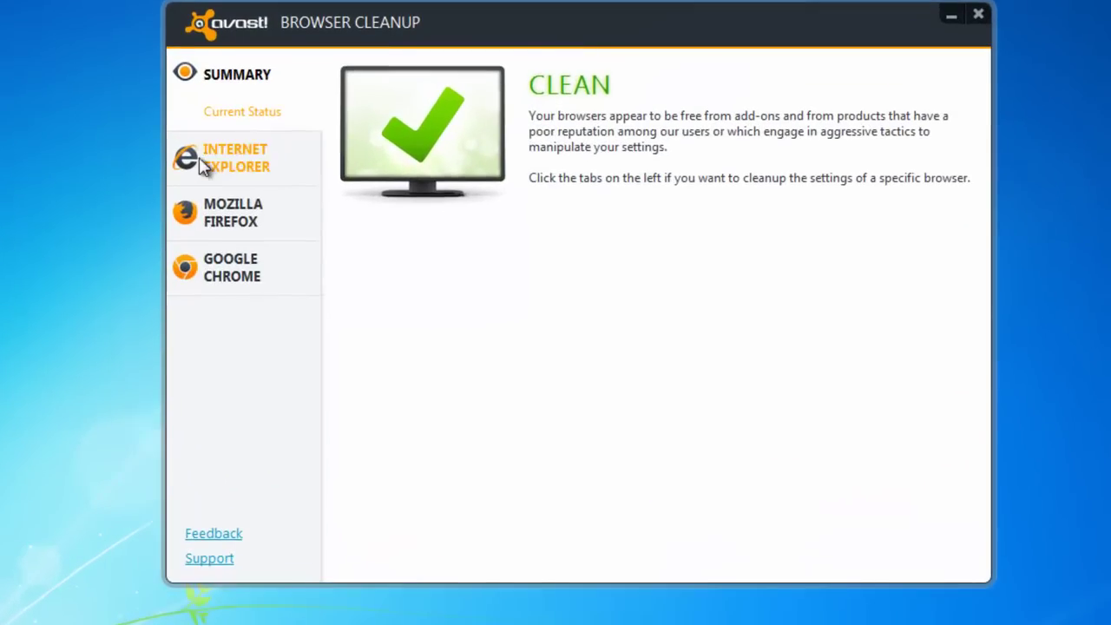
- View the add-on lists of all three browsers in avast! Browser Cleanup and reset Internet Explorer's settings to default values
click(208, 167)
click(241, 210)
click(235, 276)
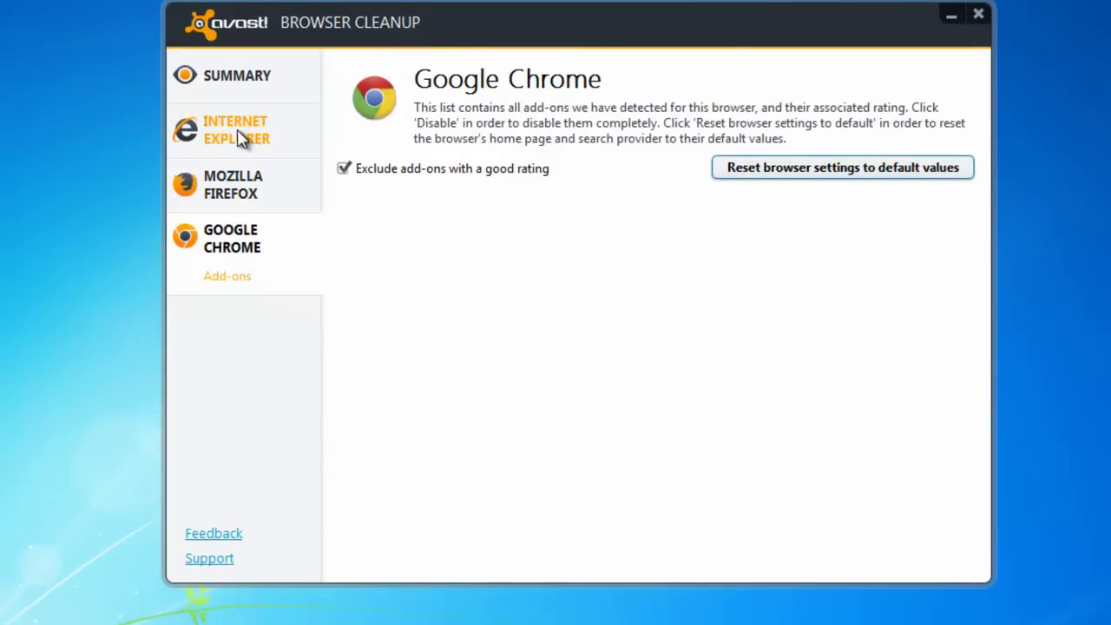
click(240, 140)
click(784, 173)
click(625, 420)
click(714, 374)
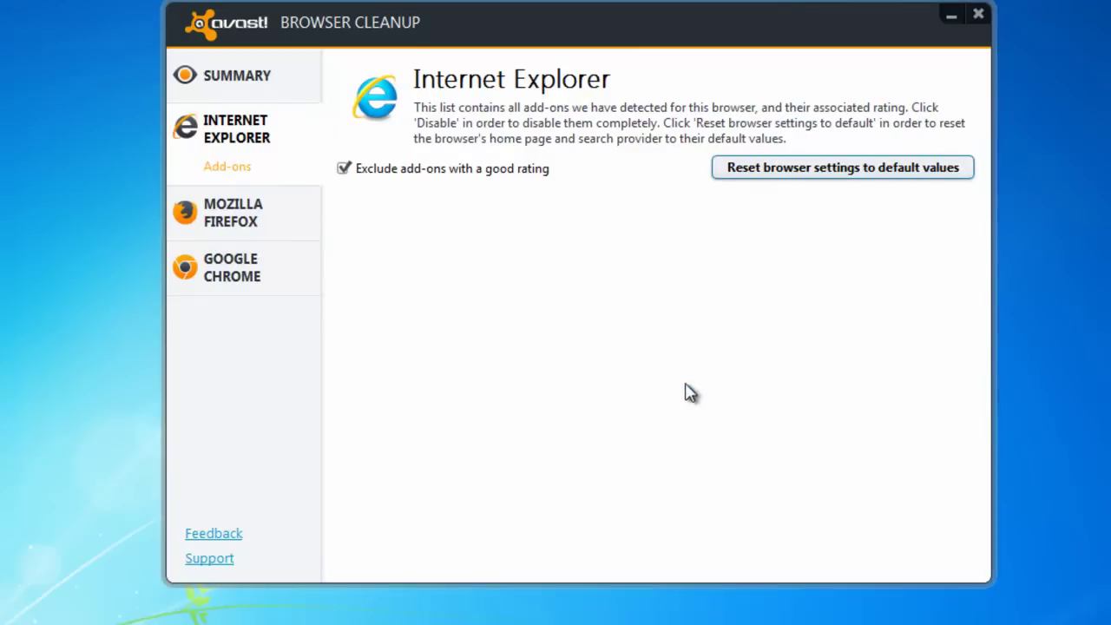
- Reset Mozilla Firefox's browser settings to default values in avast! Browser Cleanup
click(256, 217)
click(788, 173)
click(623, 417)
click(714, 380)
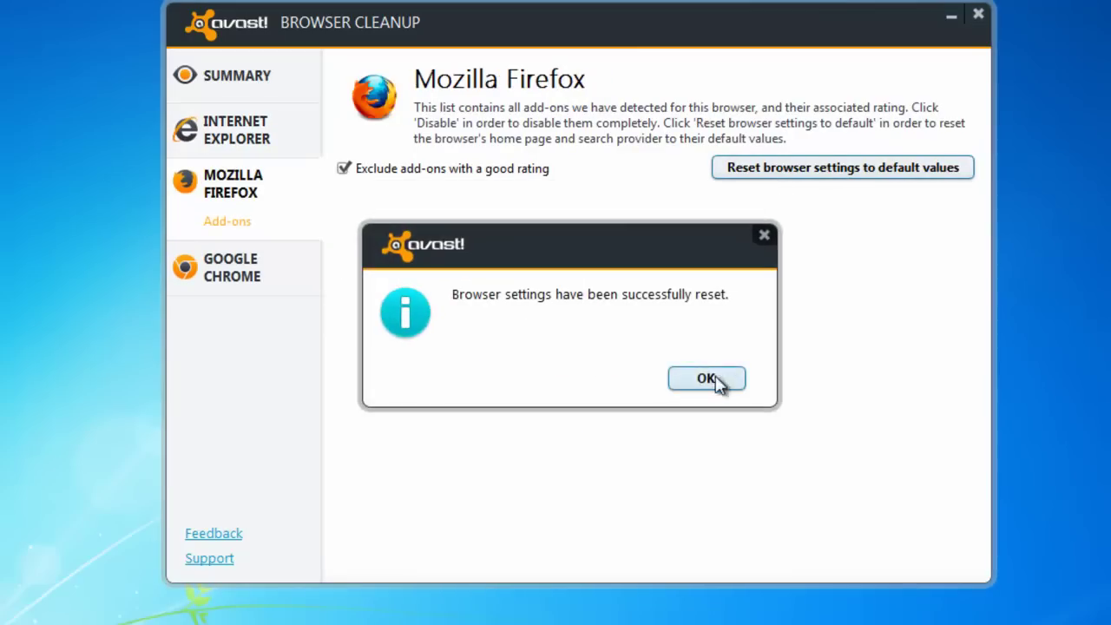
- Reset Google Chrome's browser settings to default values and close avast! Browser Cleanup
click(258, 295)
click(737, 168)
click(621, 420)
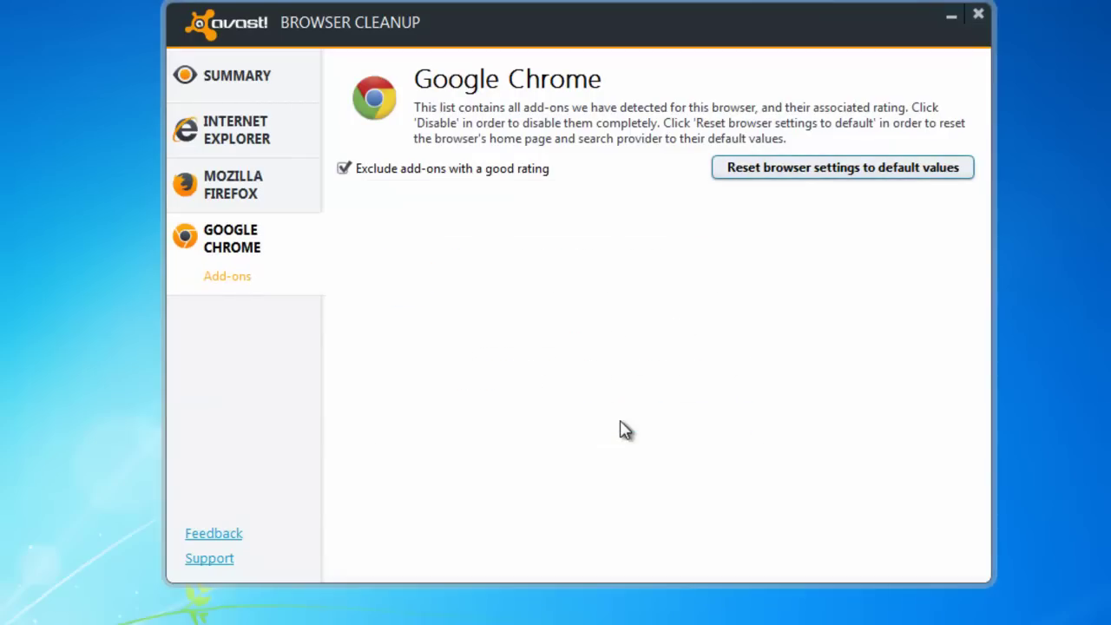
click(707, 380)
click(979, 16)
- Refresh the desktop and delete the iVIDIPlugin file from it
right_click(286, 163)
click(347, 211)
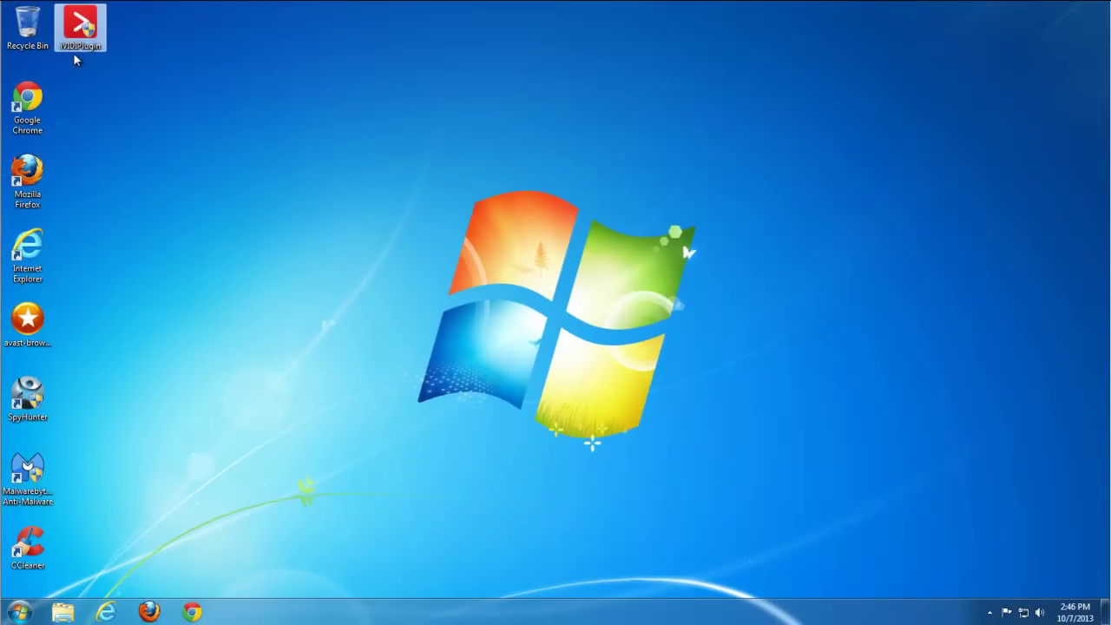
key(Delete)
key(Return)
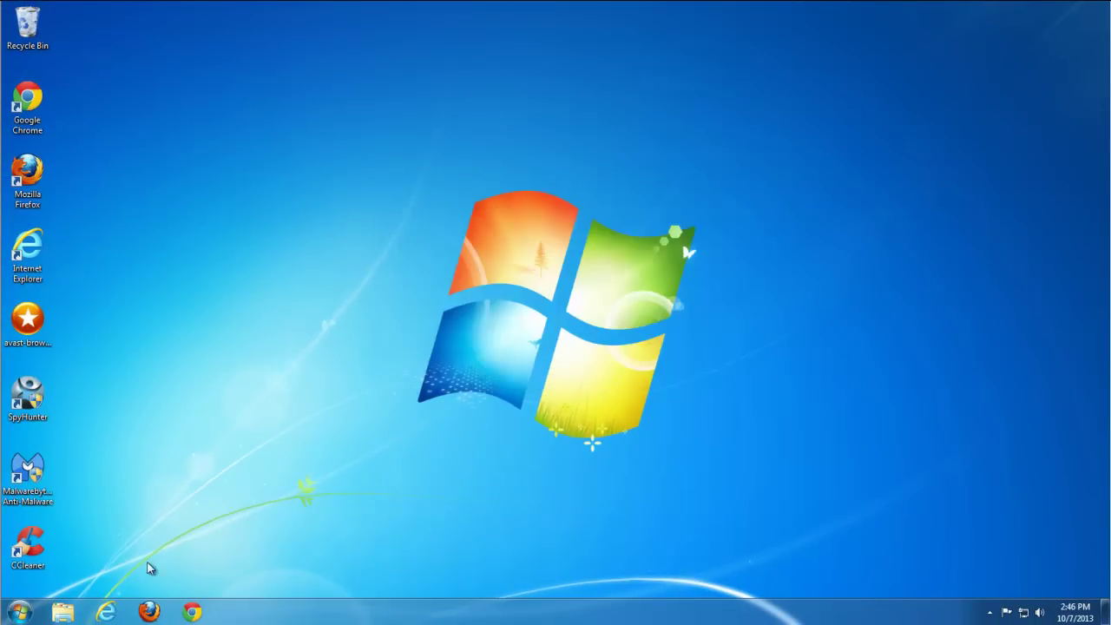
- Open Internet Explorer and delete its browsing history with every category included except saved passwords, applying the Internet options
click(111, 612)
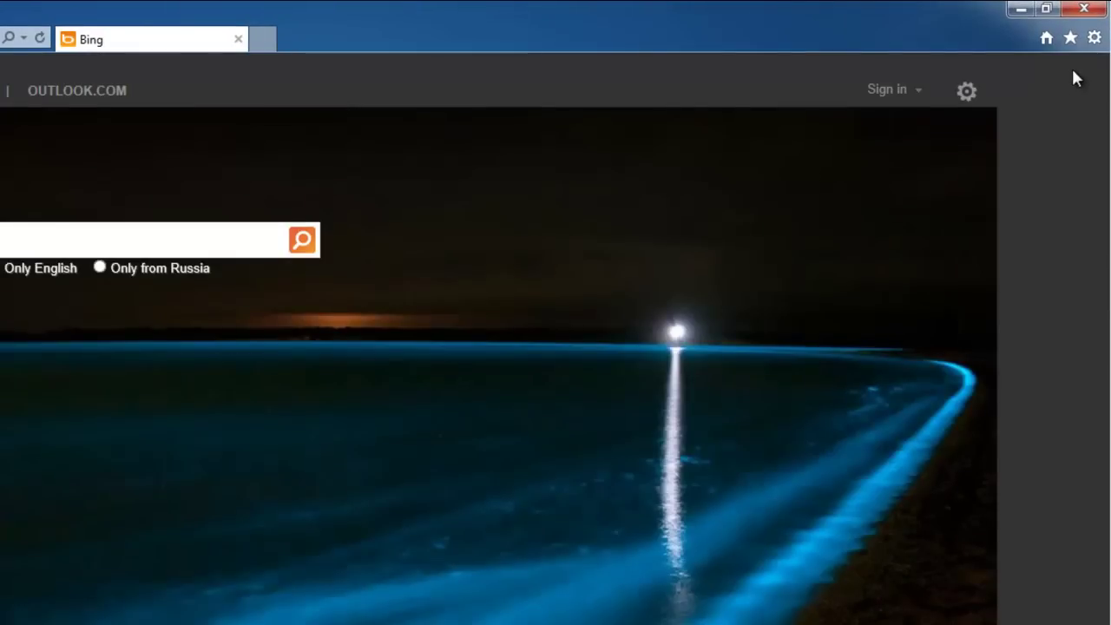
click(1094, 37)
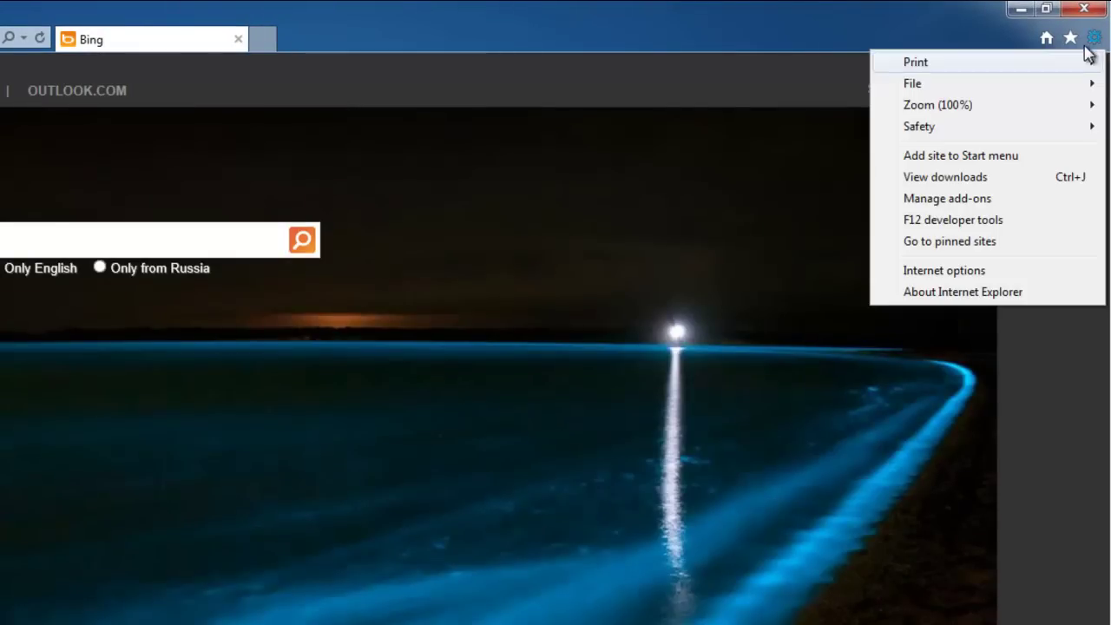
click(981, 273)
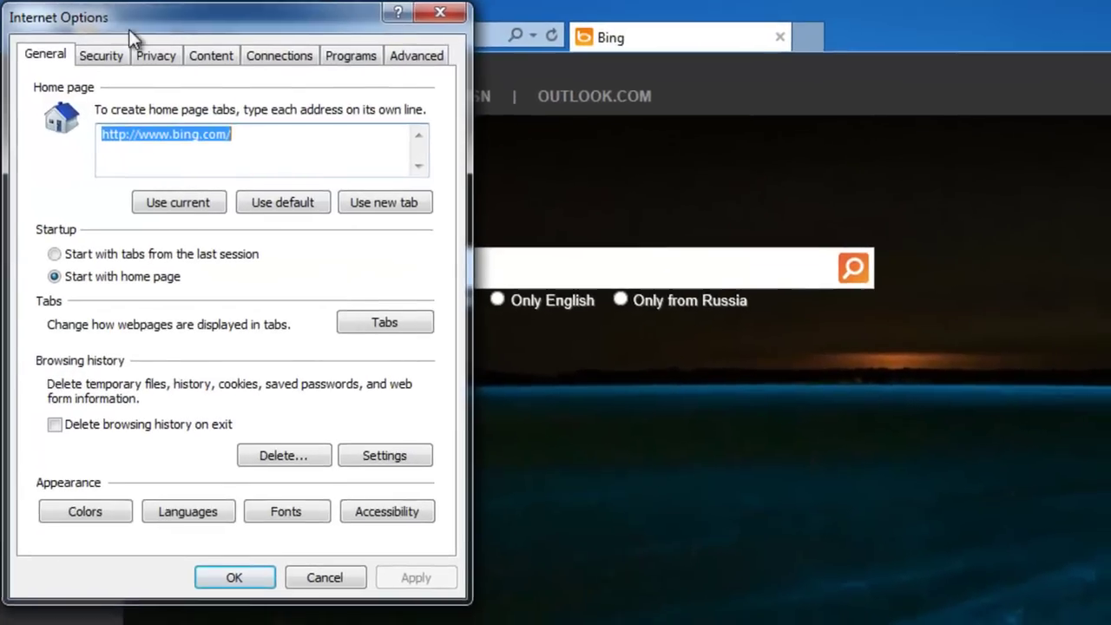
drag(128, 28, 512, 79)
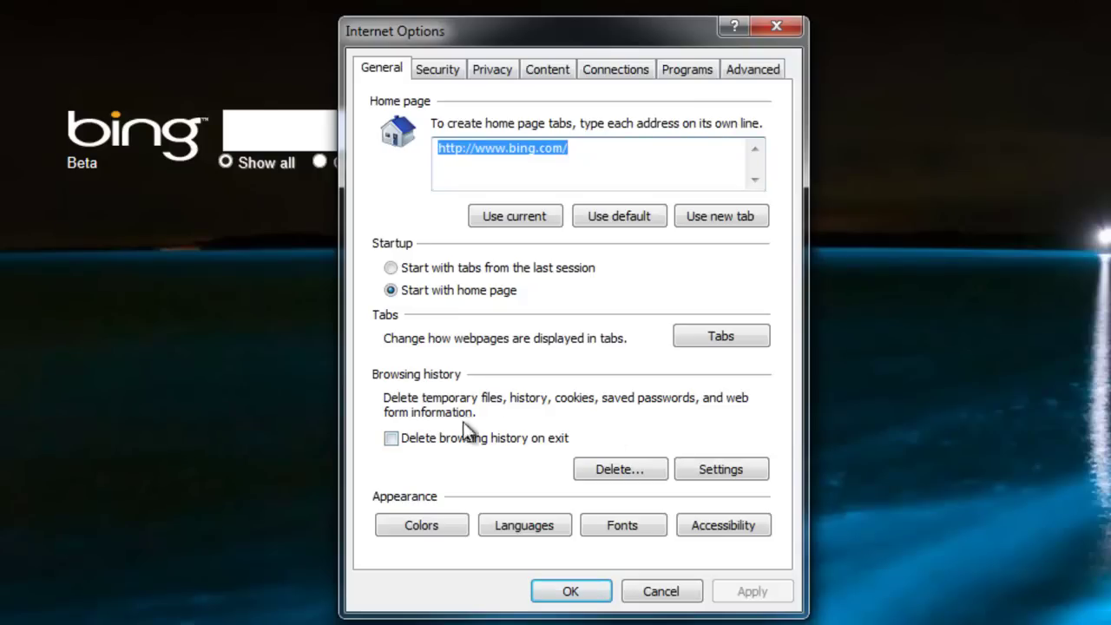
click(407, 442)
click(390, 440)
click(599, 473)
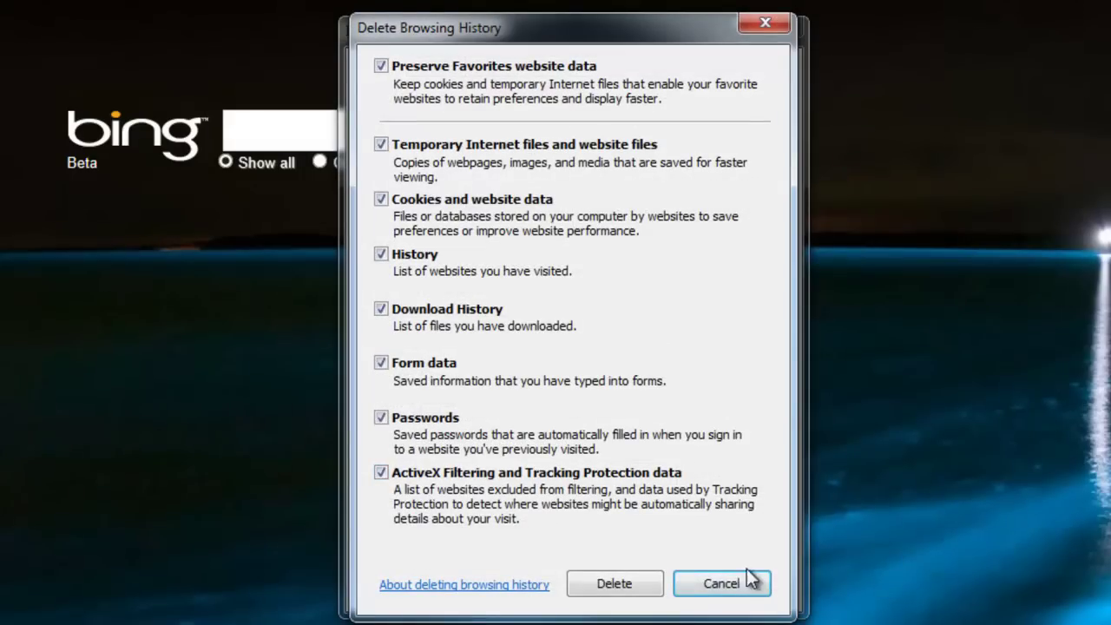
click(381, 418)
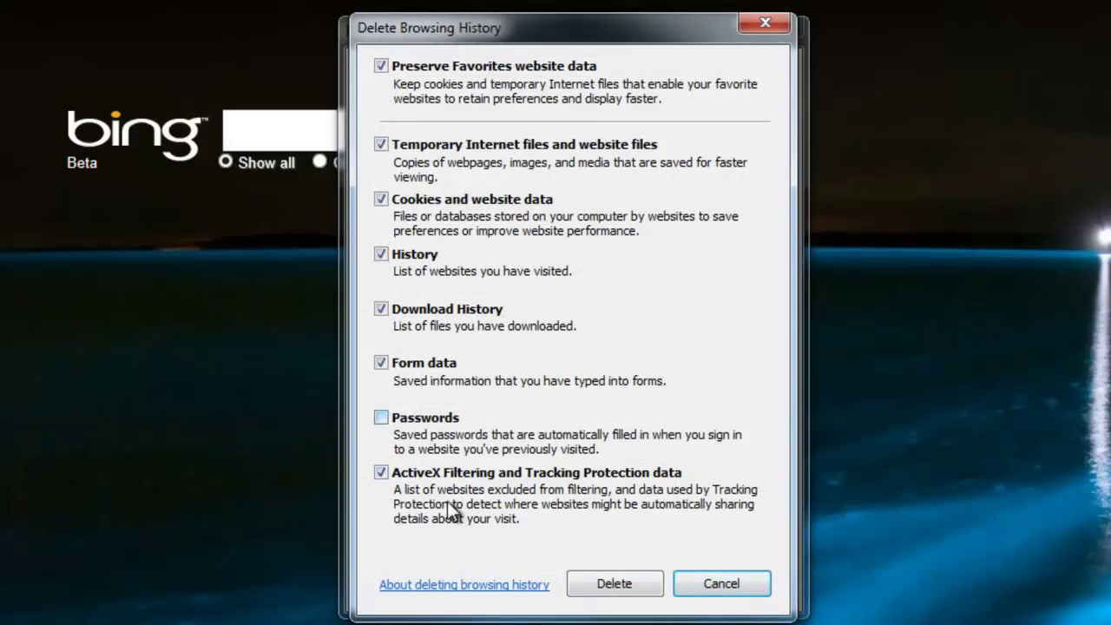
click(618, 588)
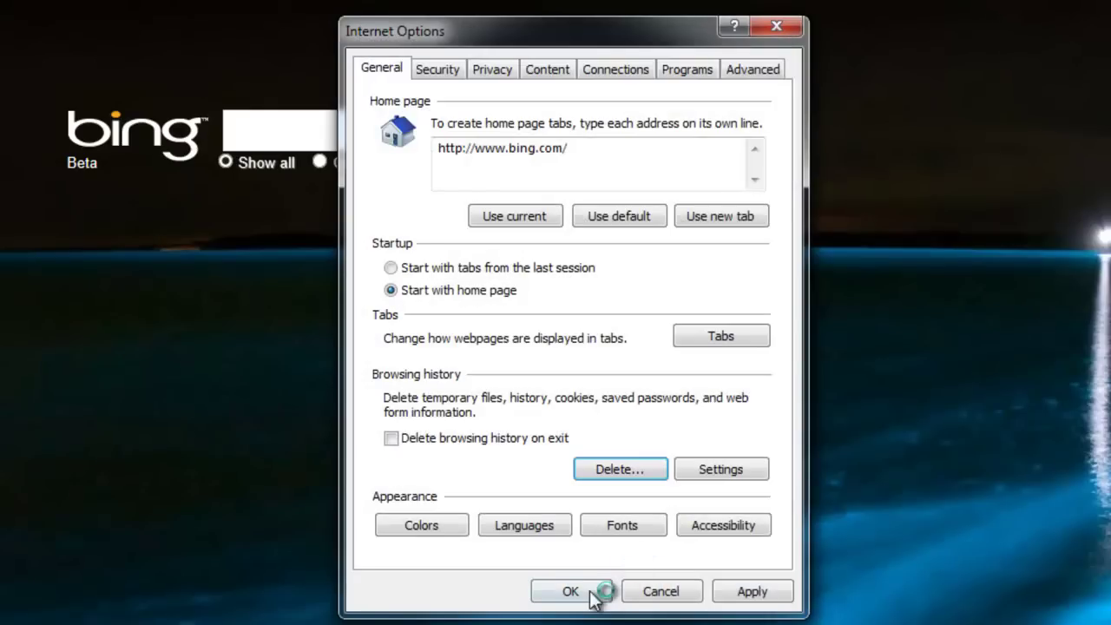
click(754, 591)
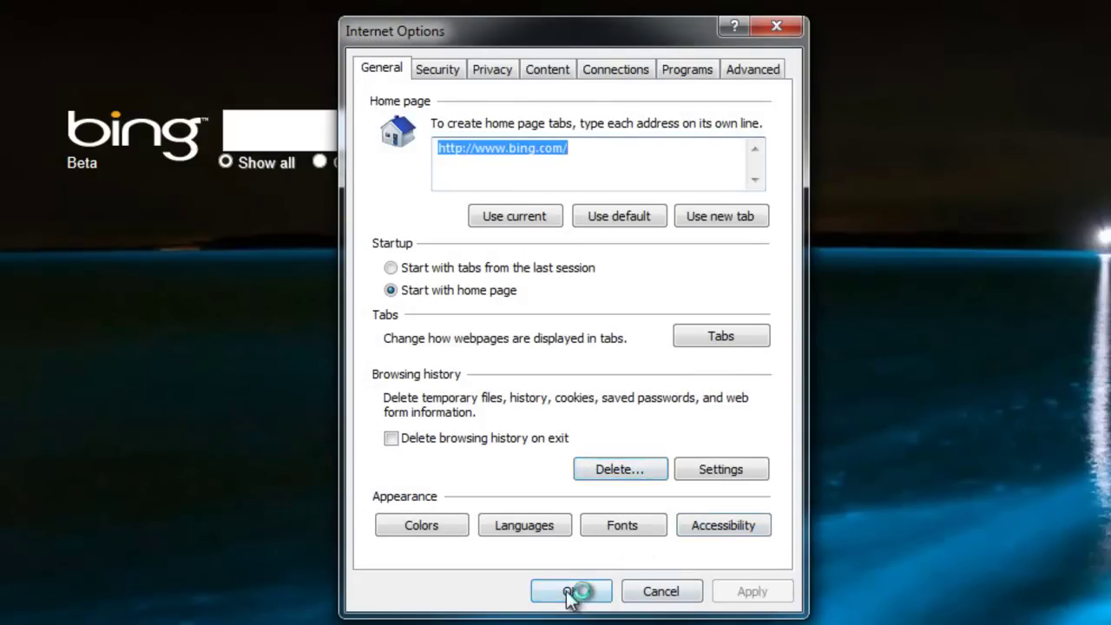
click(573, 591)
- Set Bing as Internet Explorer's default search provider in place of iVIDI
click(1096, 42)
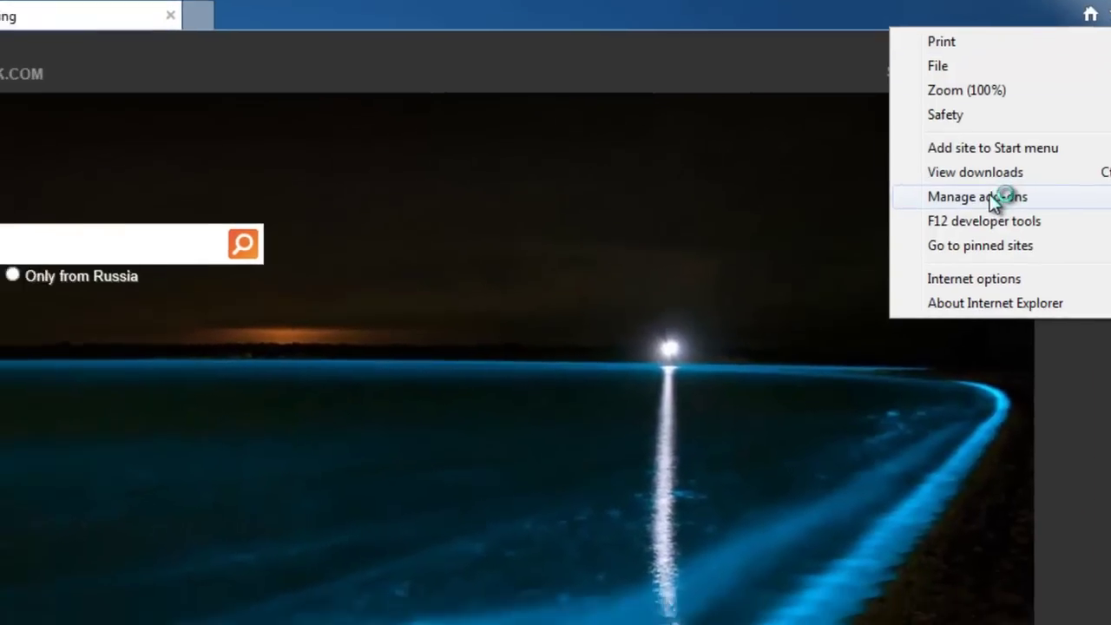
click(993, 198)
click(261, 191)
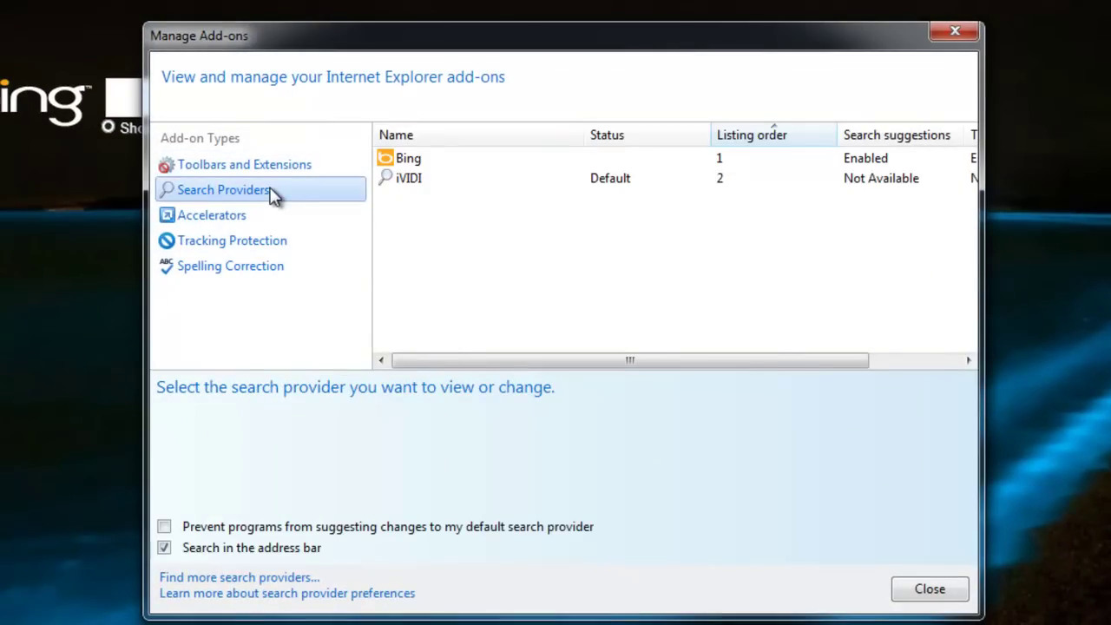
click(408, 181)
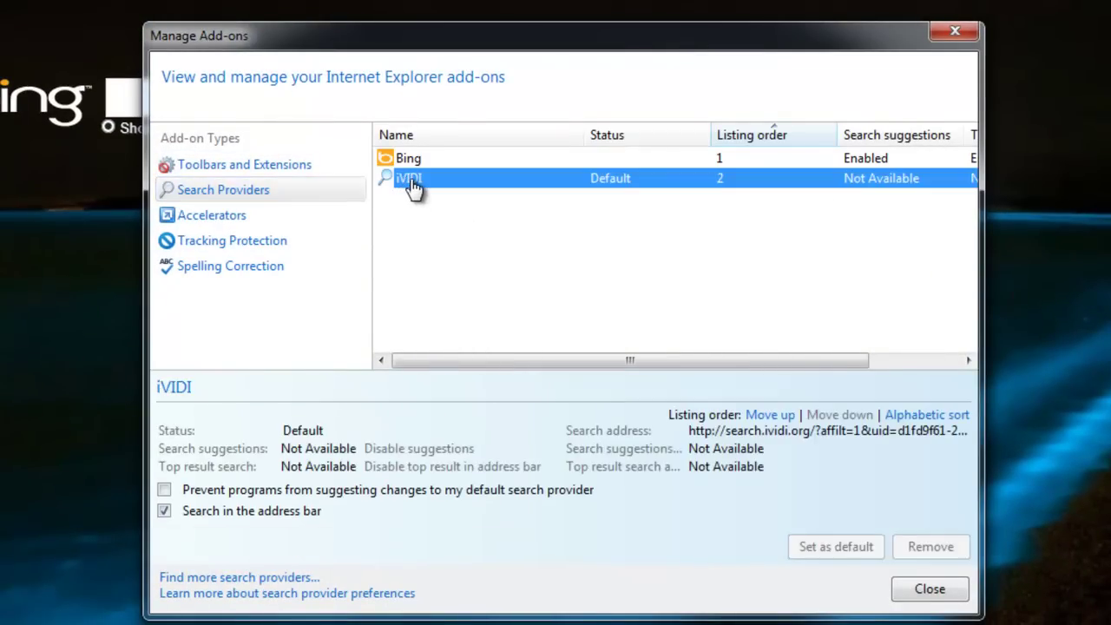
click(415, 161)
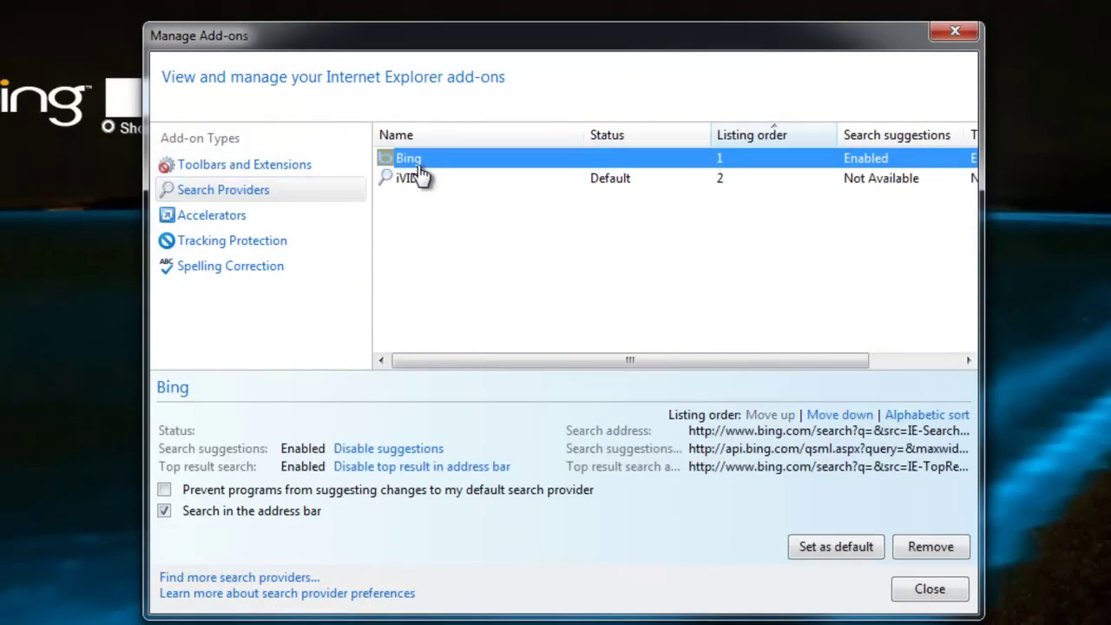
click(827, 548)
- Remove the iVIDI search provider, dismiss the history deletion notice and close Internet Explorer
click(440, 182)
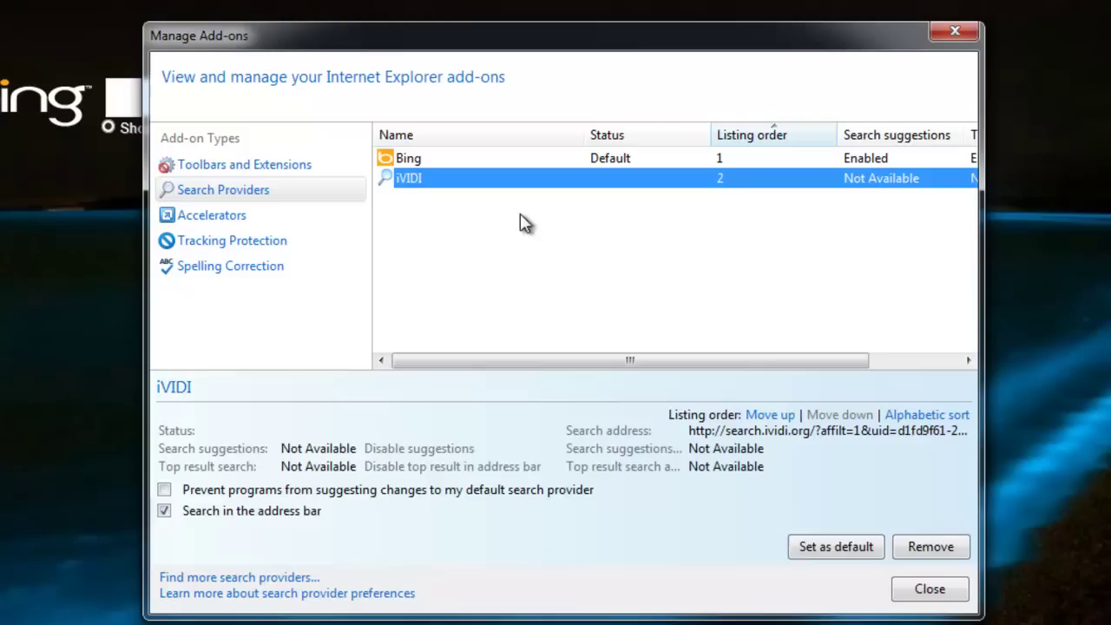
click(402, 161)
click(414, 184)
click(941, 551)
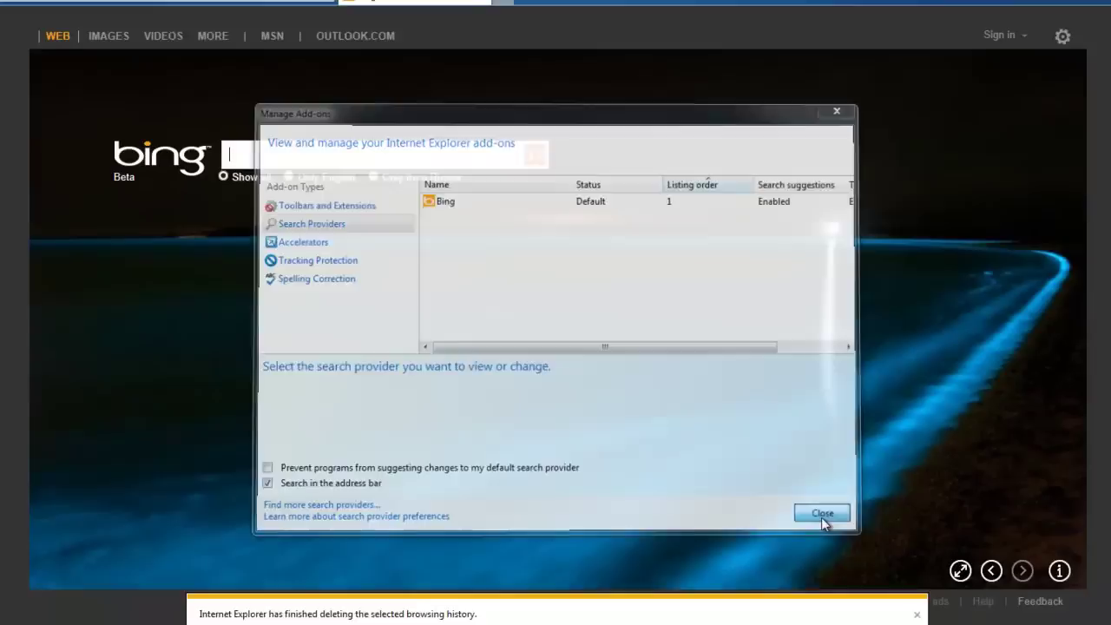
click(822, 513)
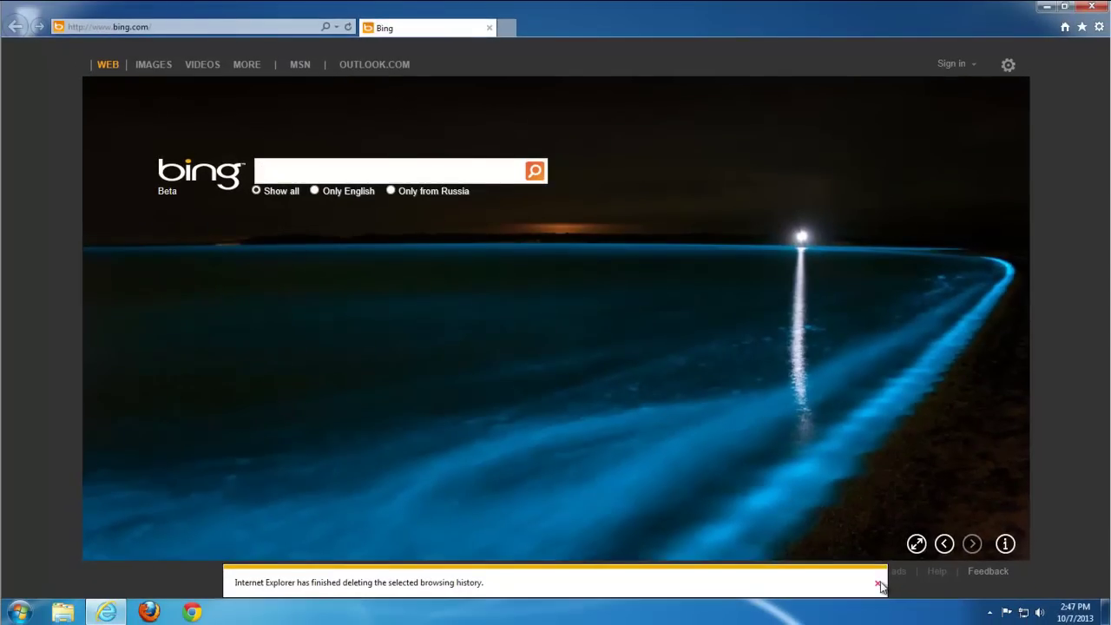
click(879, 585)
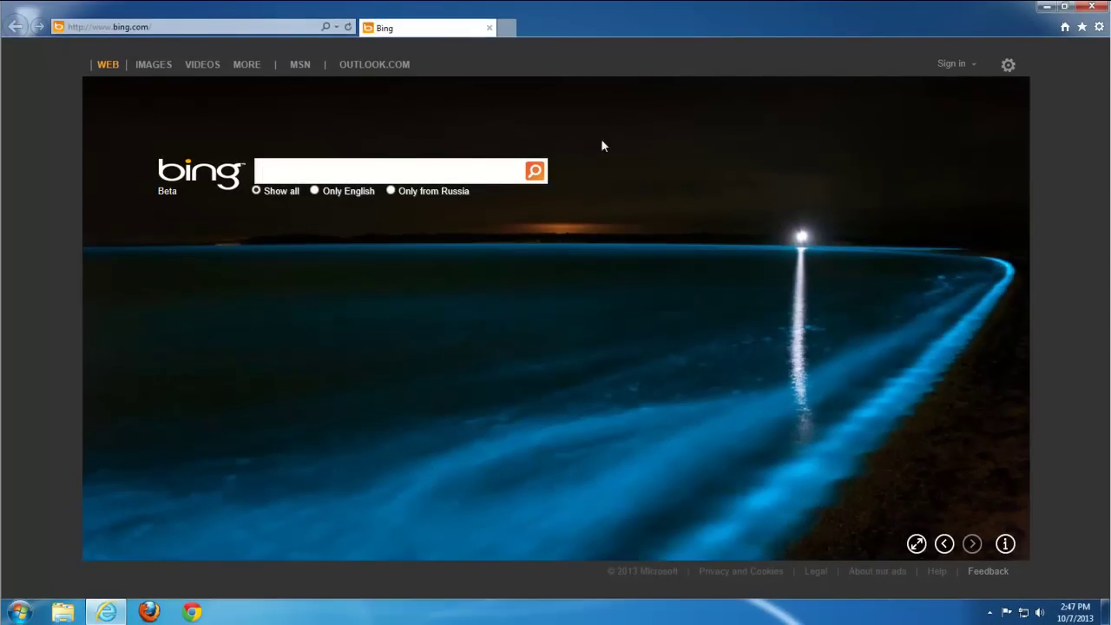
click(1091, 6)
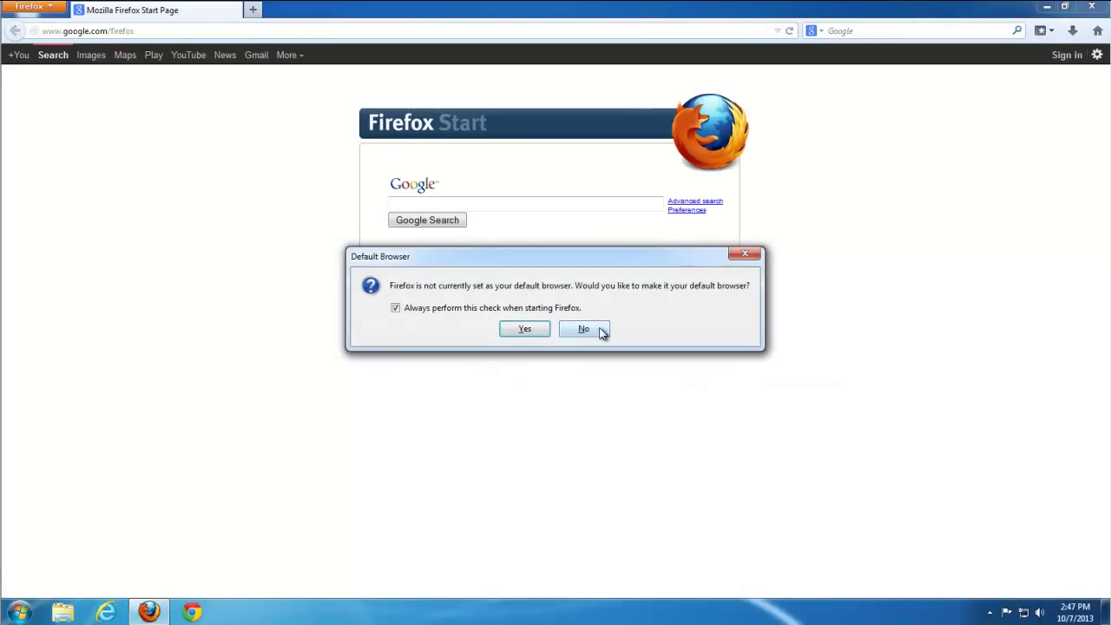
- In Mozilla Firefox, decline making it the default browser and check the installed plugins in the Add-ons Manager
click(601, 333)
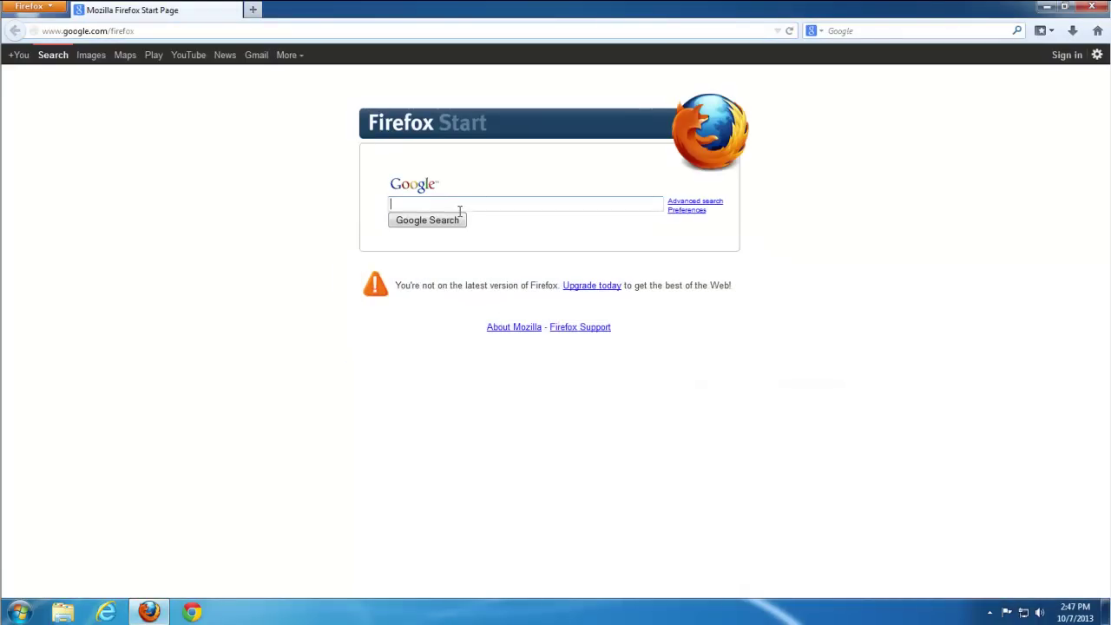
click(39, 10)
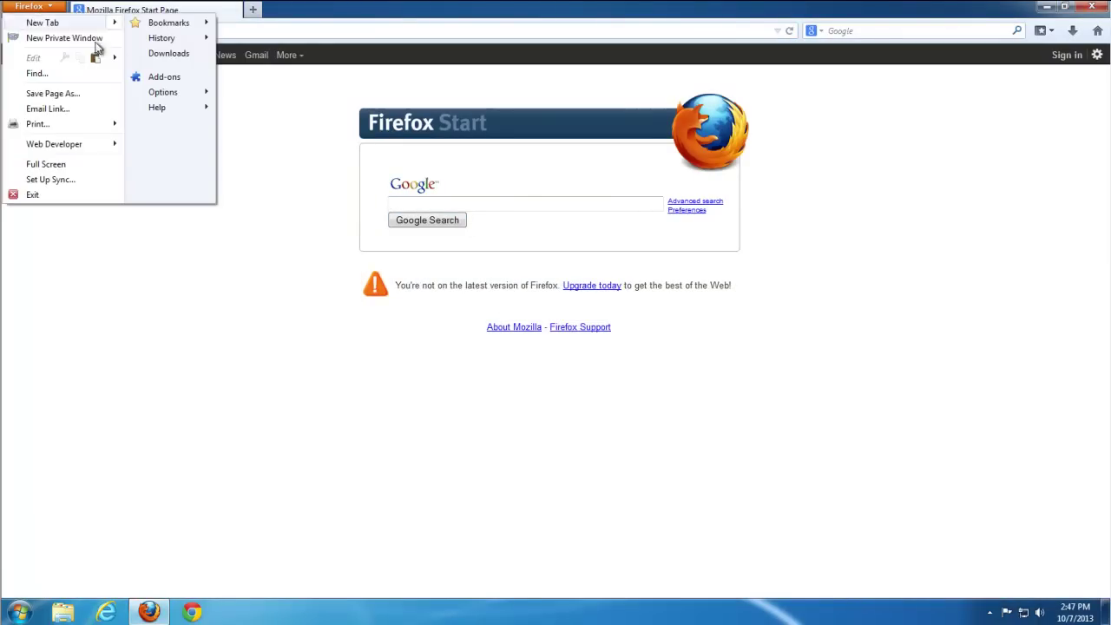
click(157, 75)
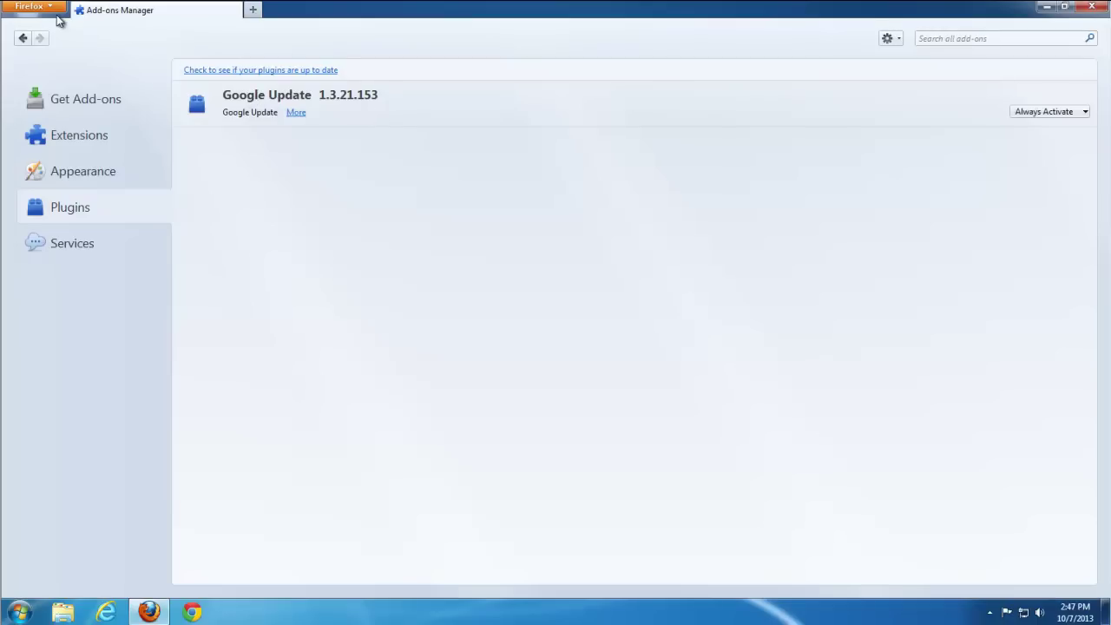
click(253, 9)
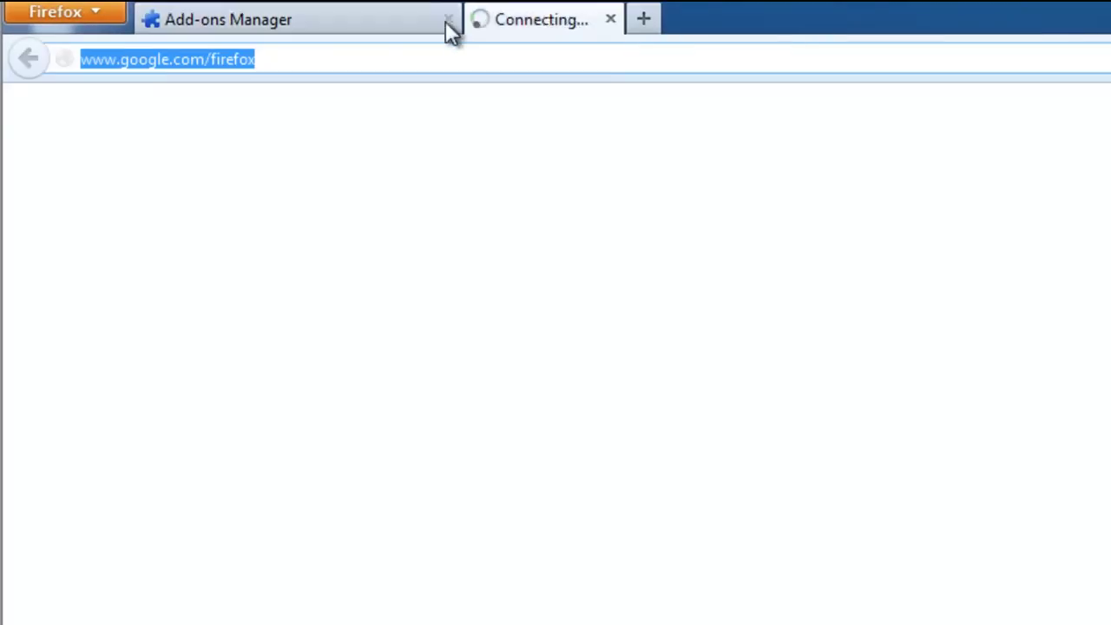
click(448, 19)
- Restore Firefox's home page to its default in the general options and close the options
click(107, 13)
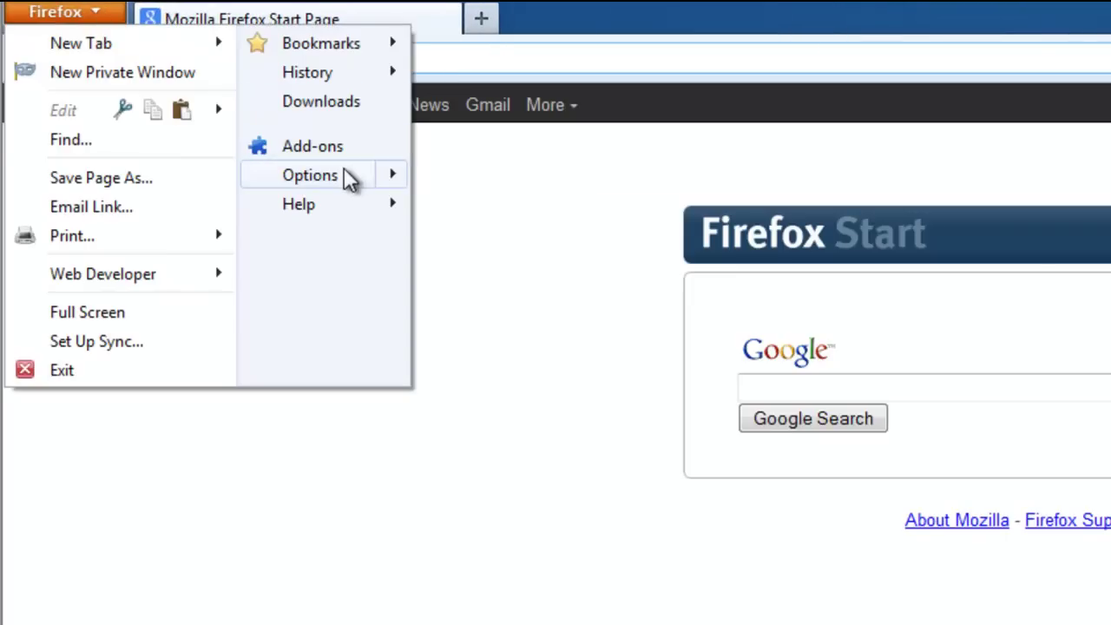
mouse_move(377, 176)
click(446, 182)
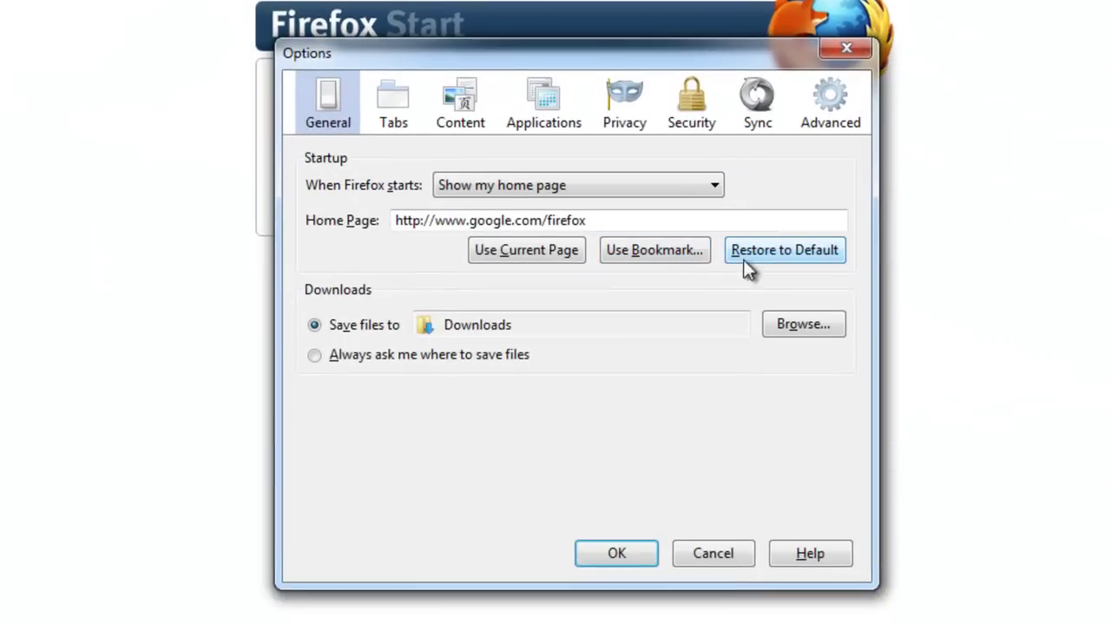
click(767, 252)
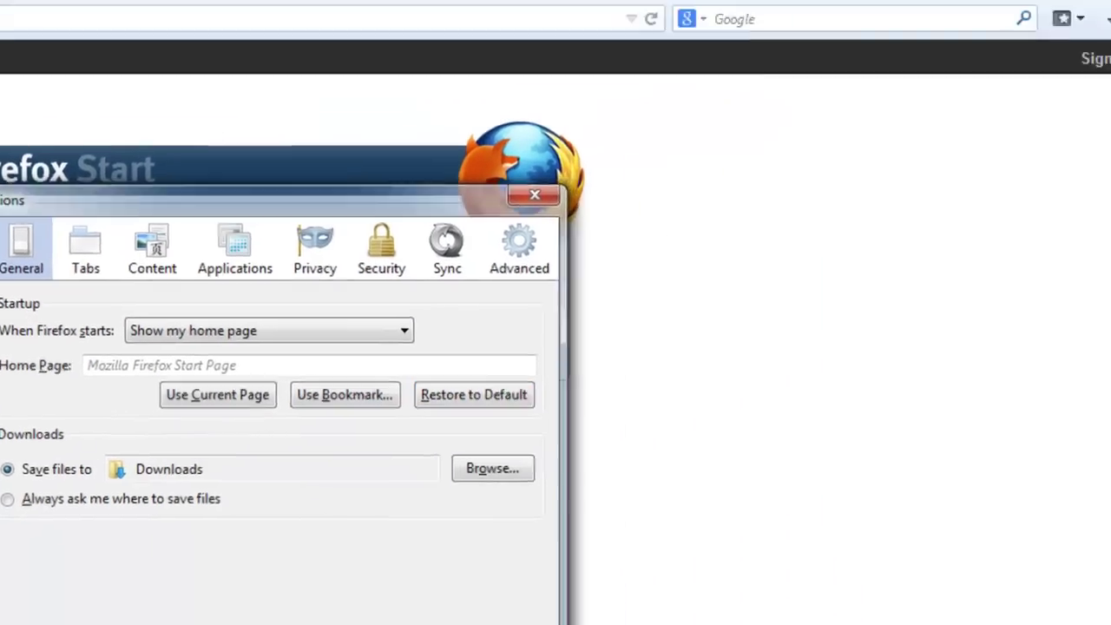
click(535, 194)
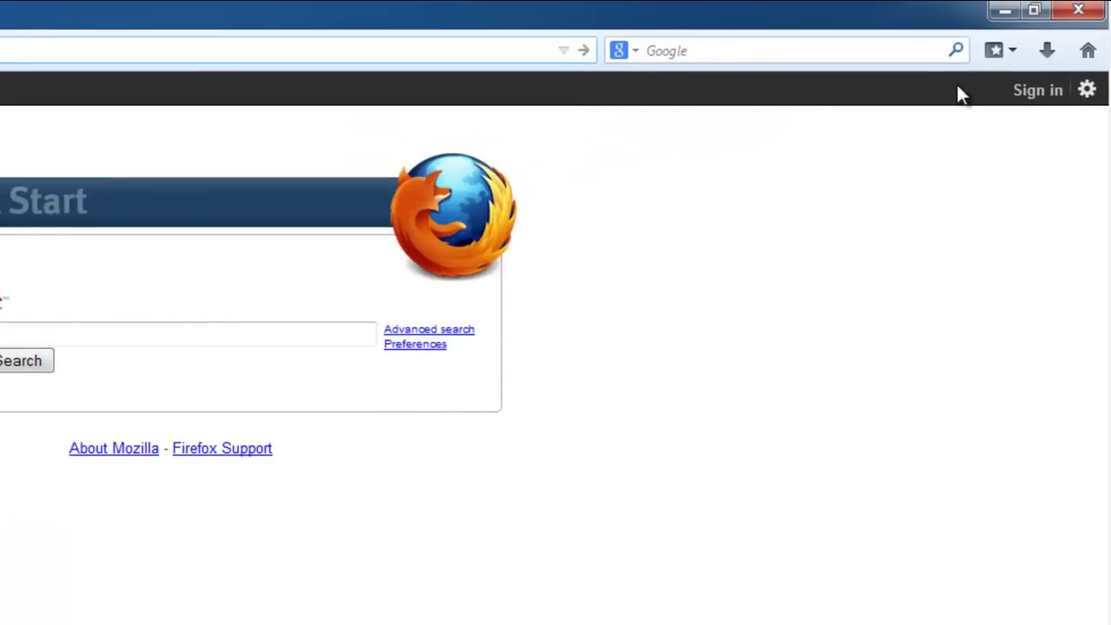
- Remove Delta Search and iVIDI from Firefox's list of installed search engines and save the list
click(628, 49)
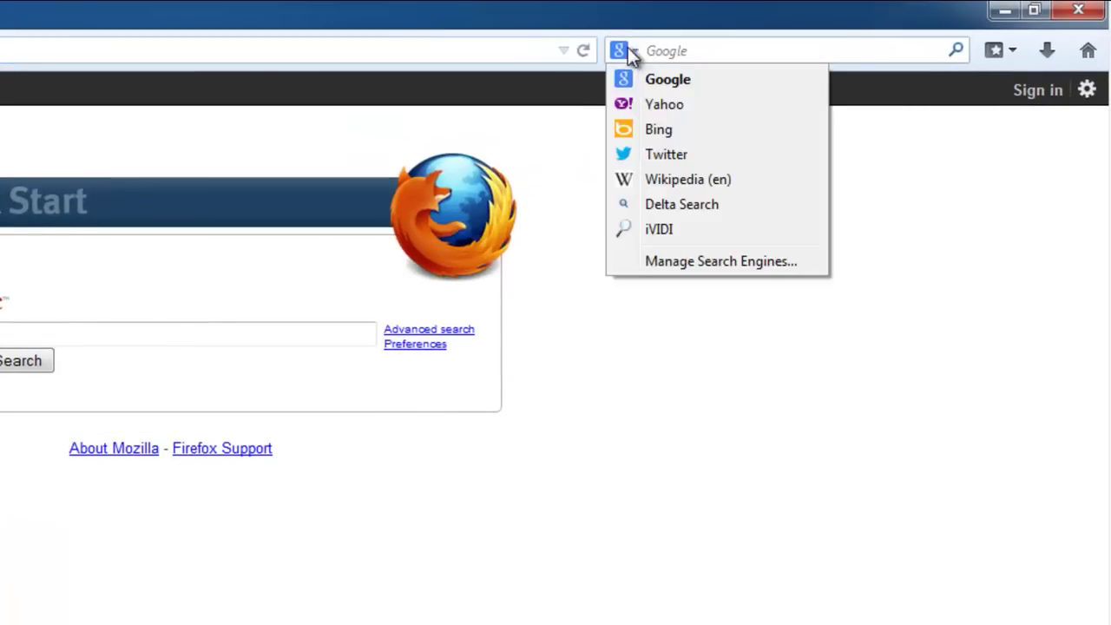
click(667, 258)
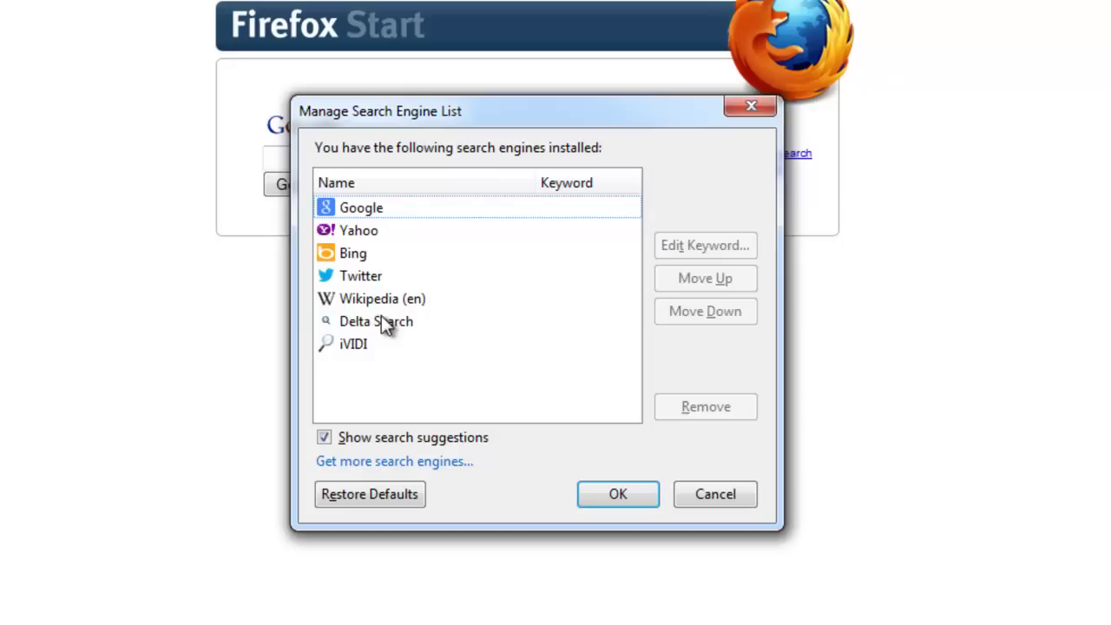
click(84, 480)
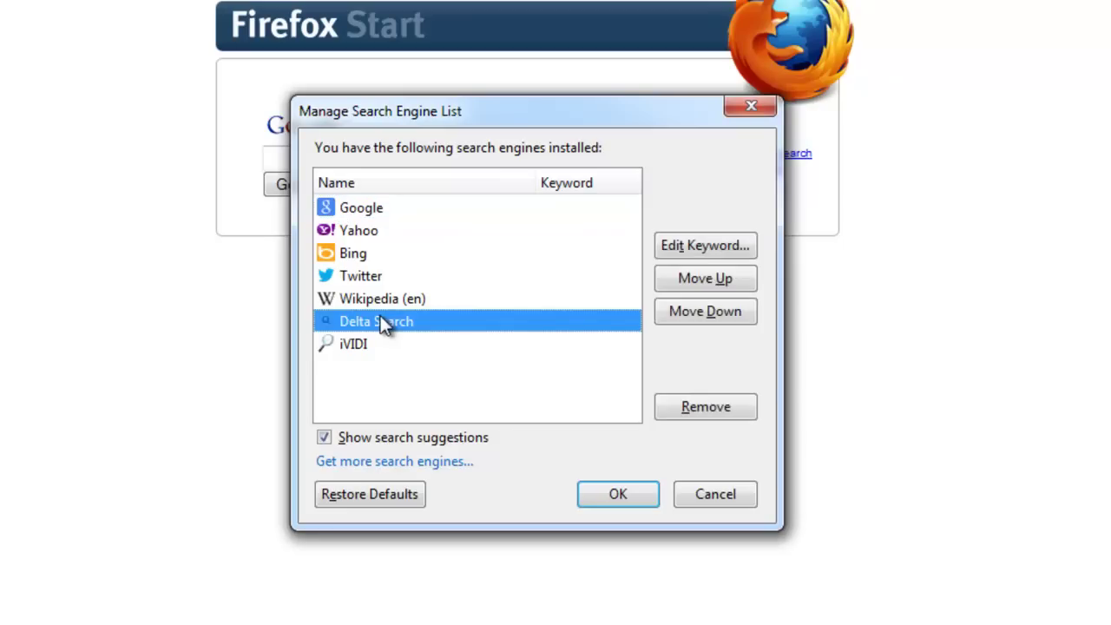
click(721, 410)
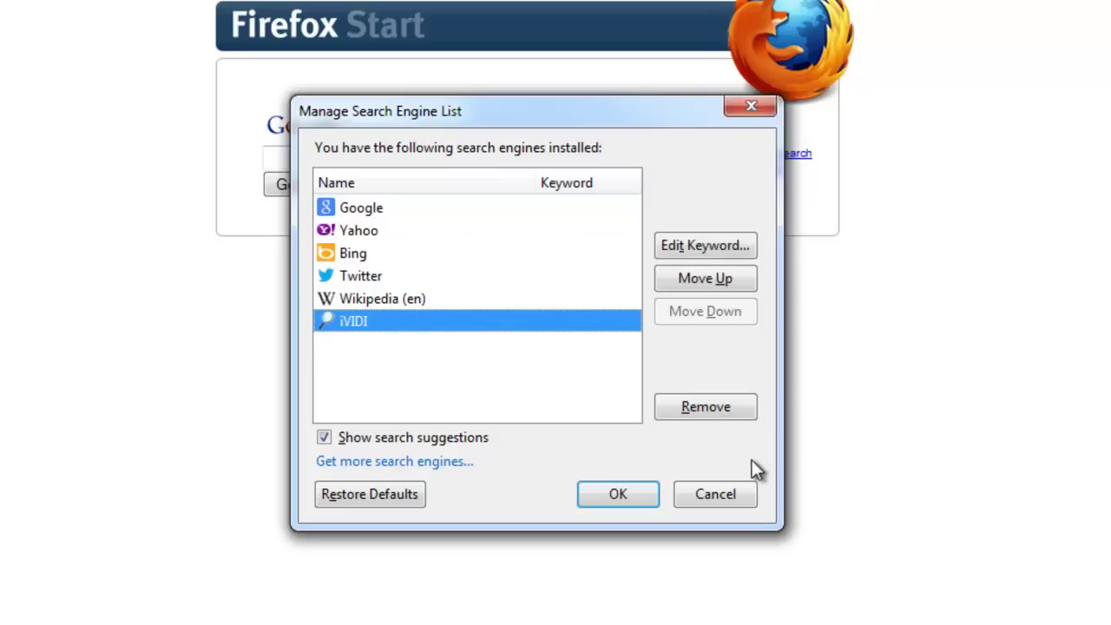
click(716, 412)
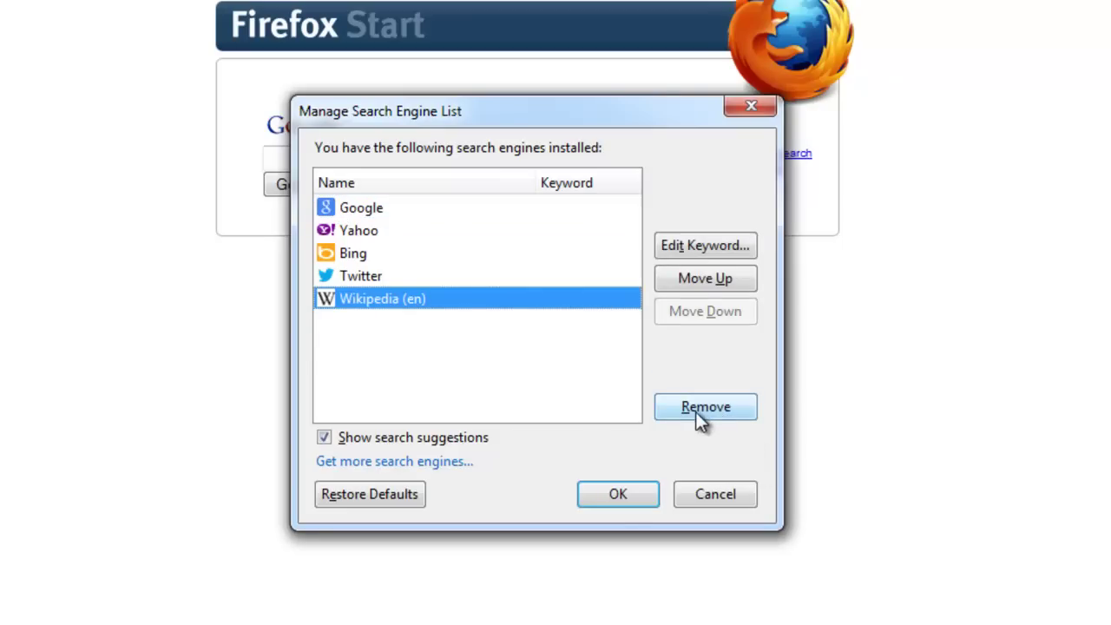
click(598, 491)
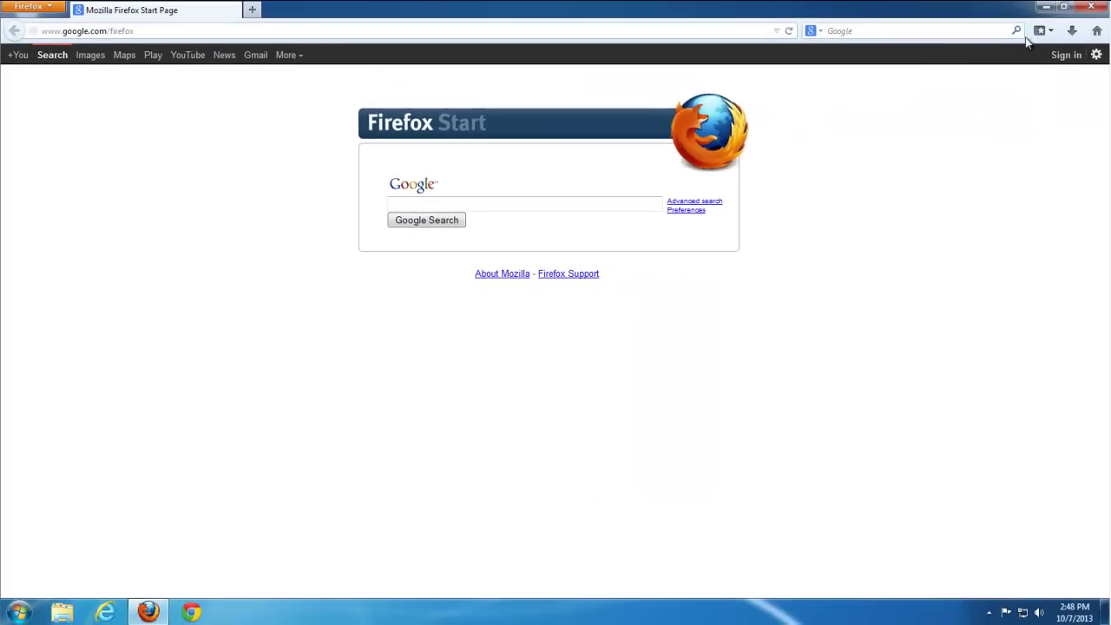
- Restart Firefox and decline making it the default browser
click(1091, 6)
click(149, 613)
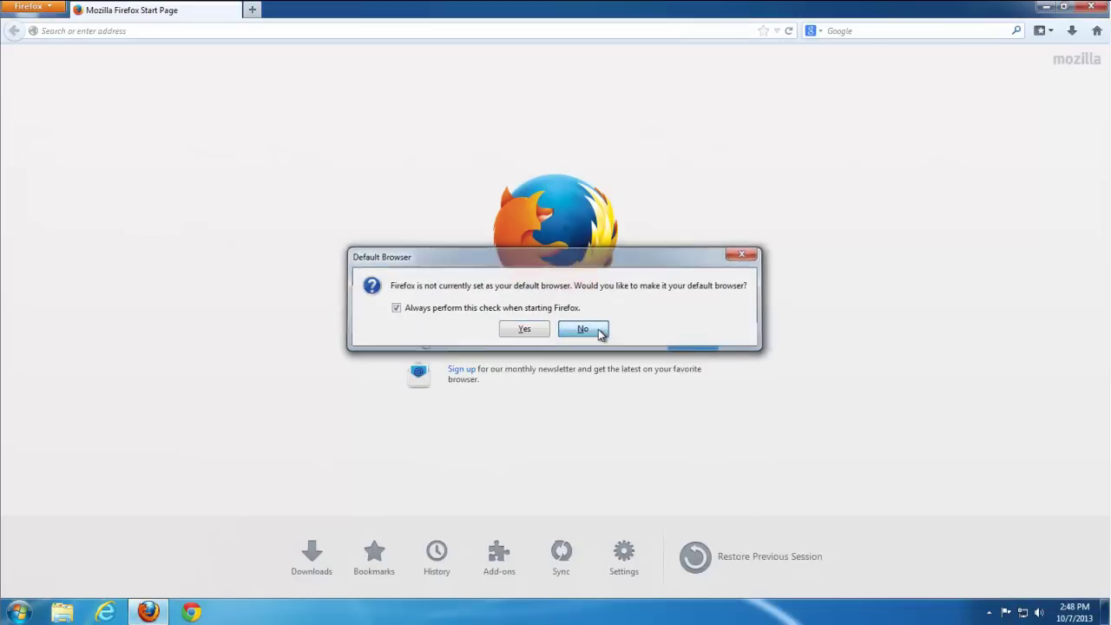
click(584, 328)
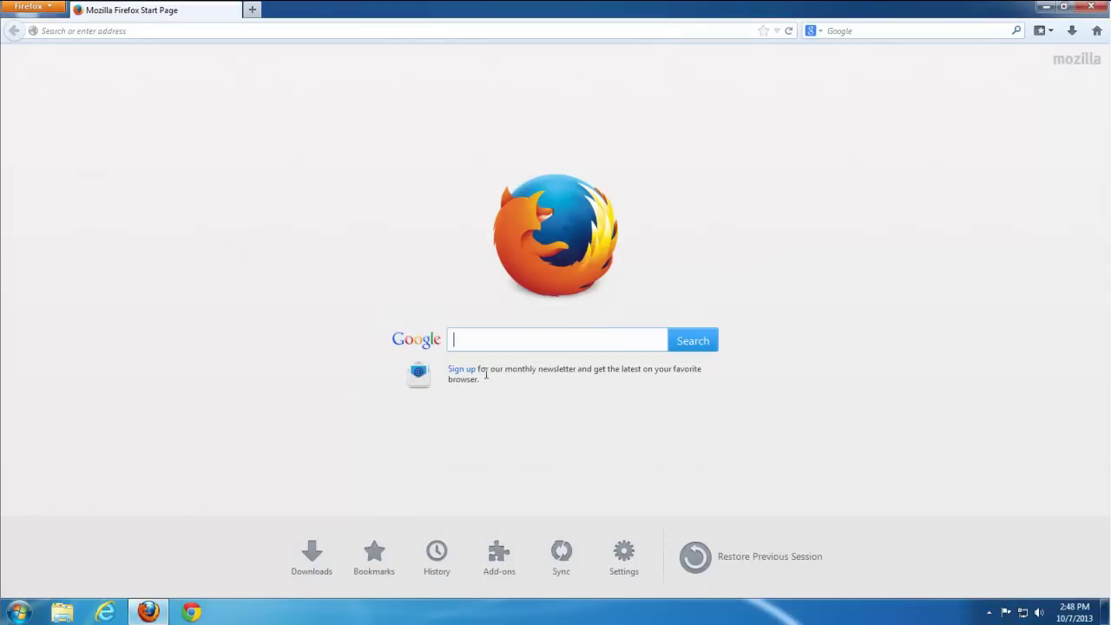
- Open Firefox's about:config page and get past its warning to the preference list
click(38, 8)
click(258, 30)
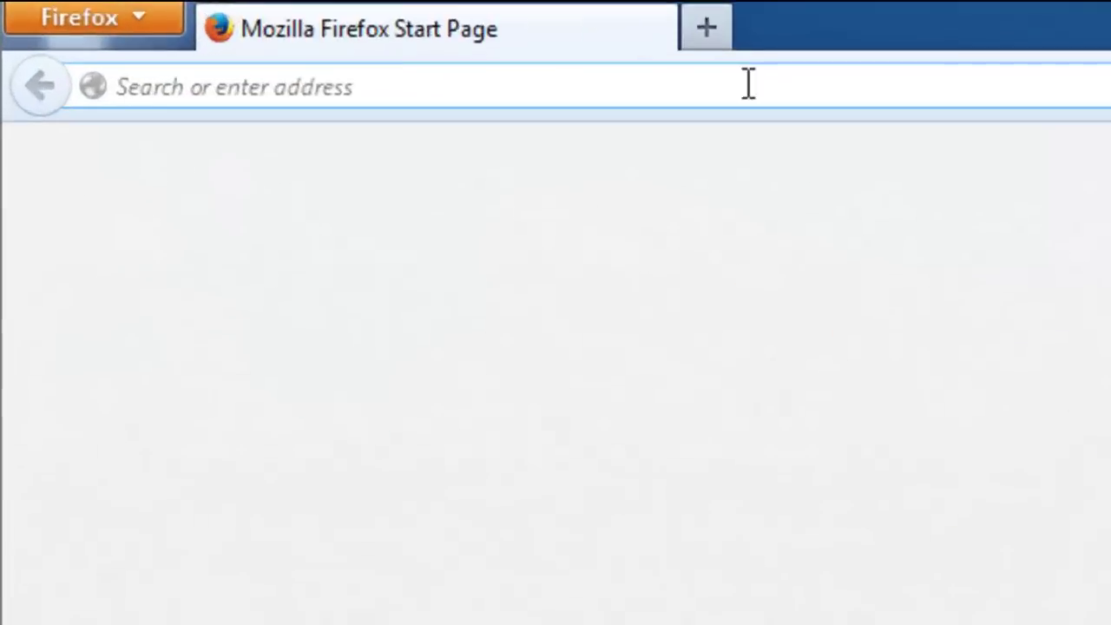
text(abou)
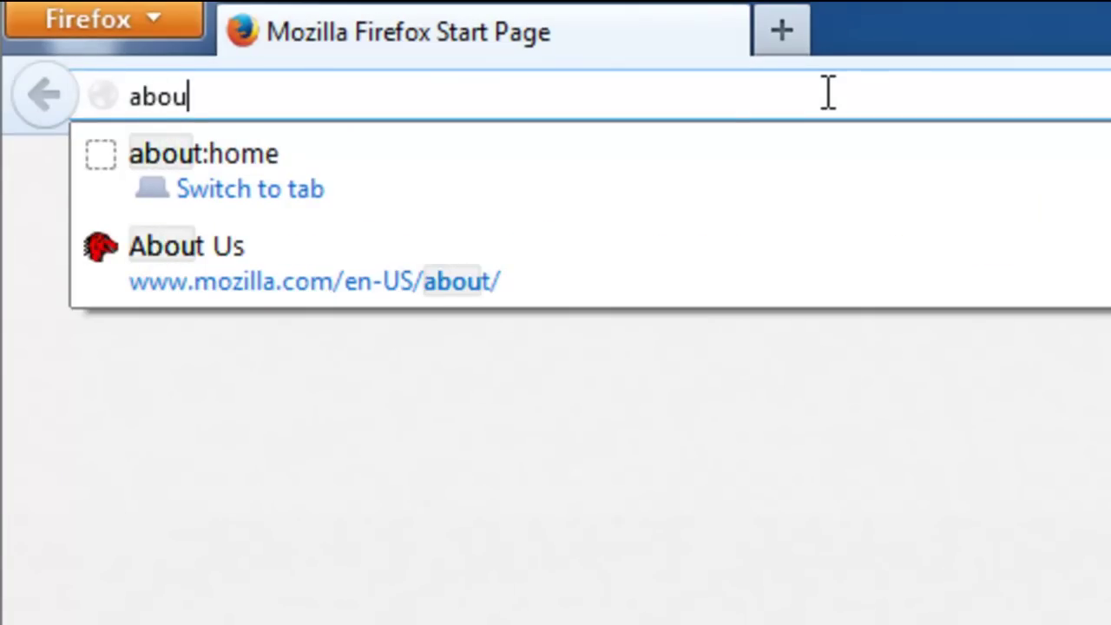
text(t:)
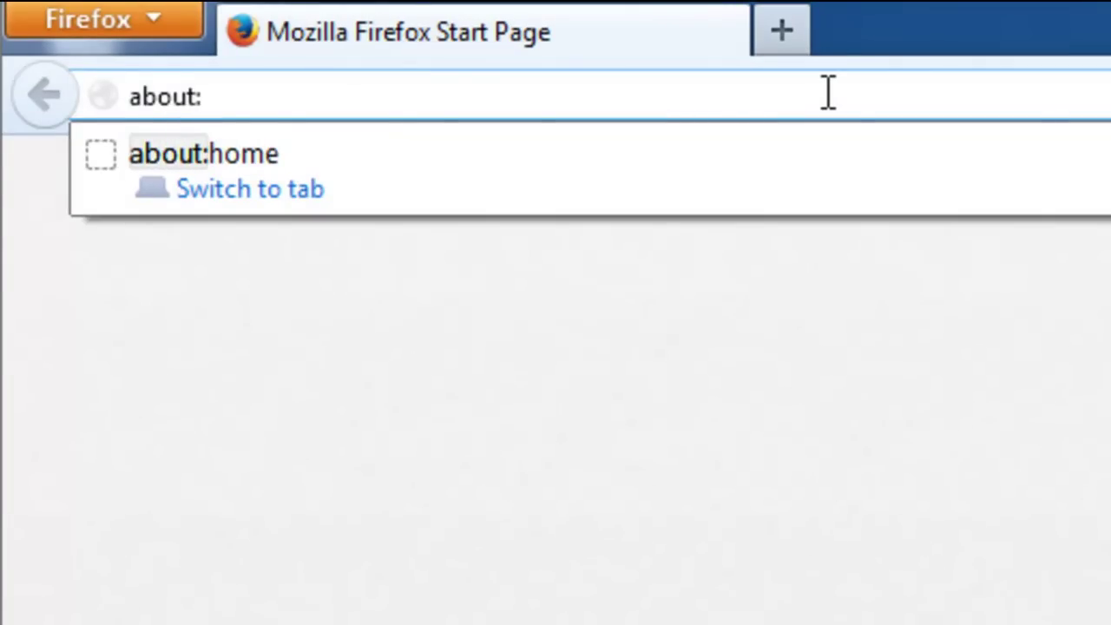
text(config)
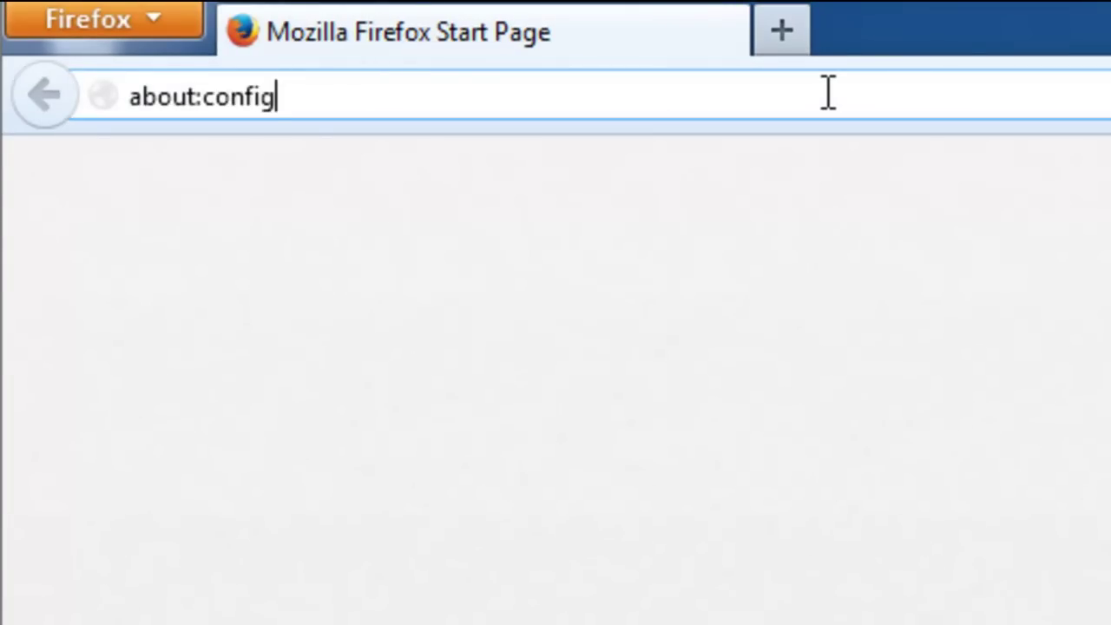
key(Return)
key(Return)
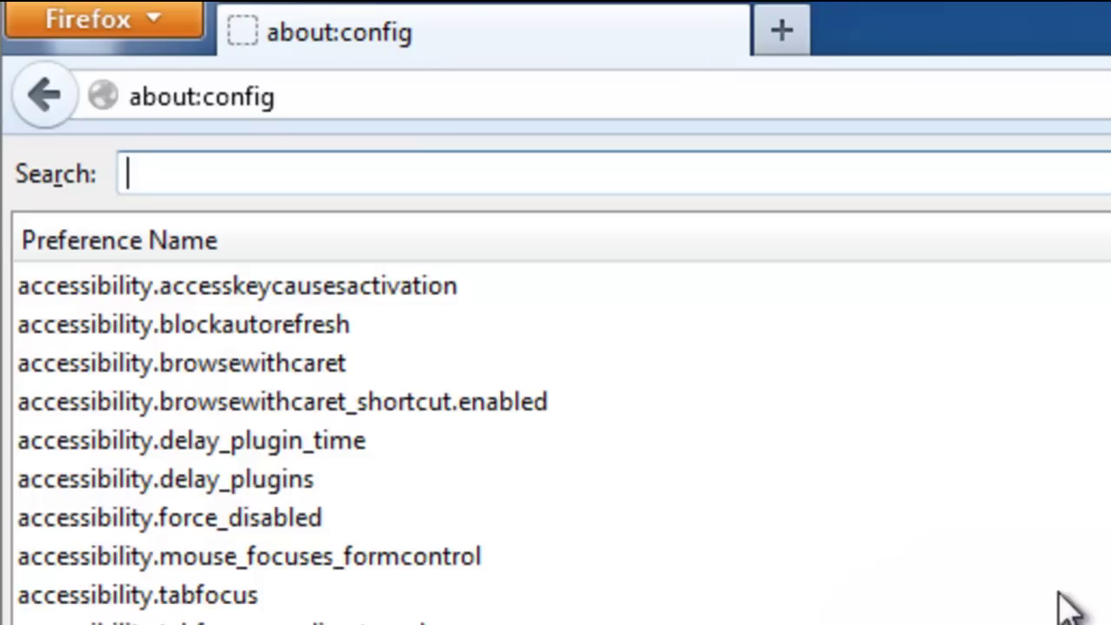
- Search the Firefox preferences for "ividi", and replace the search term with "search"
text(ividi)
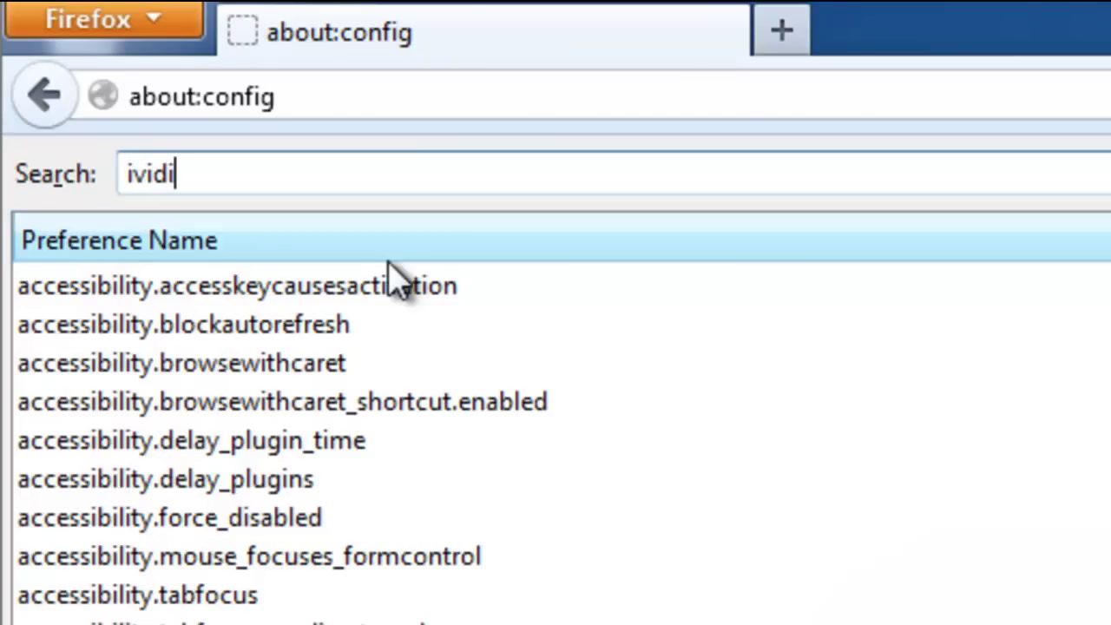
double_click(246, 181)
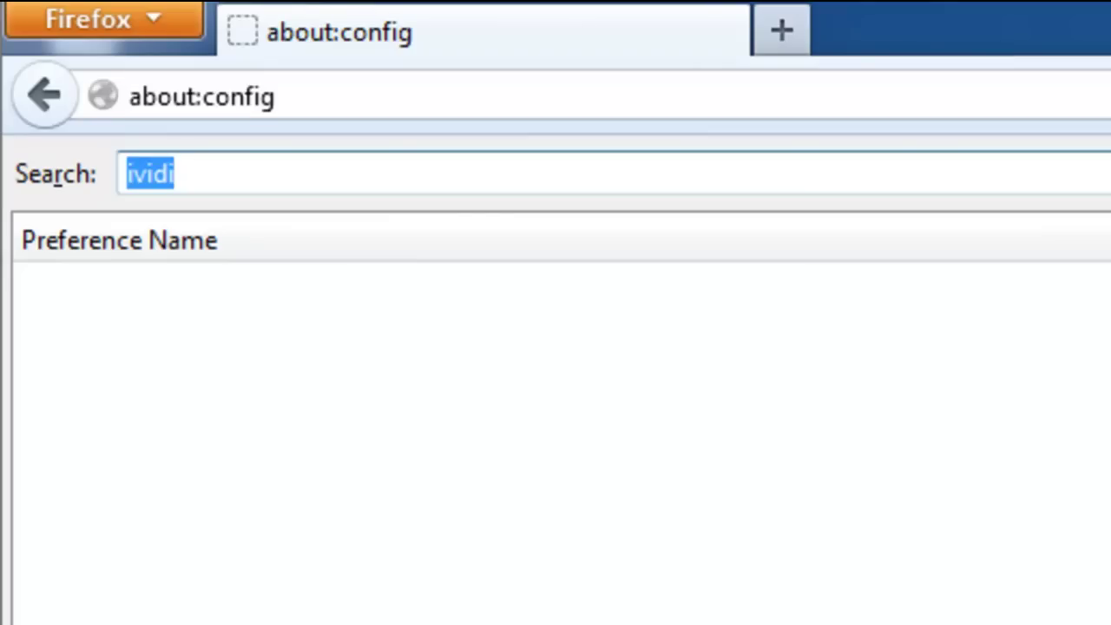
click(271, 174)
key(ctrl+a)
text(search)
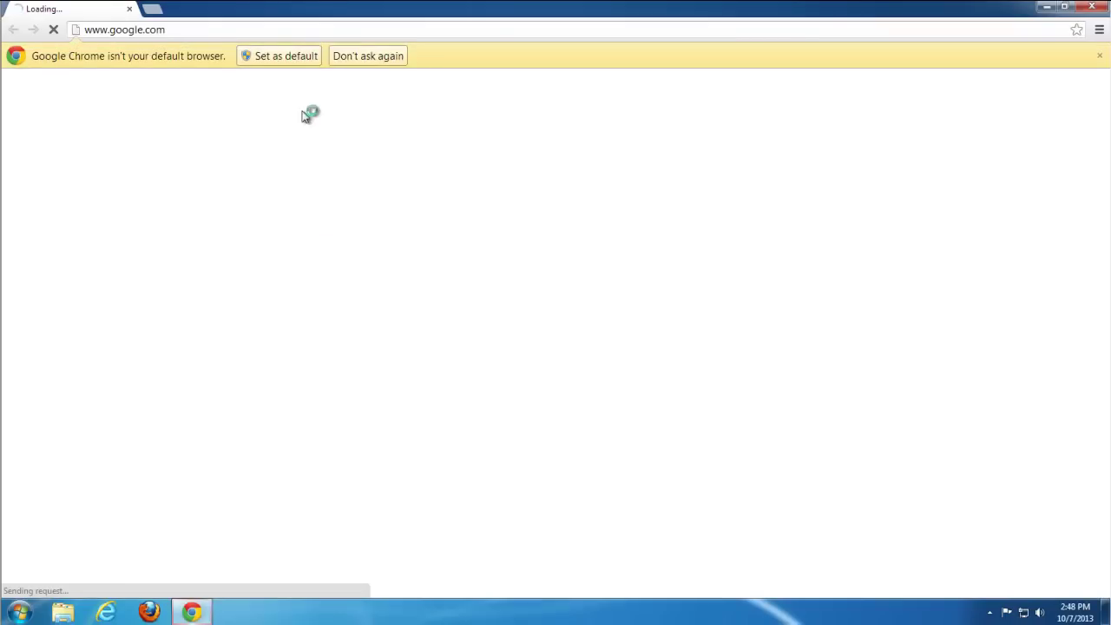
- Switch to Google Chrome, dismiss the default-browser and welcome notices, and open the browser settings
click(295, 63)
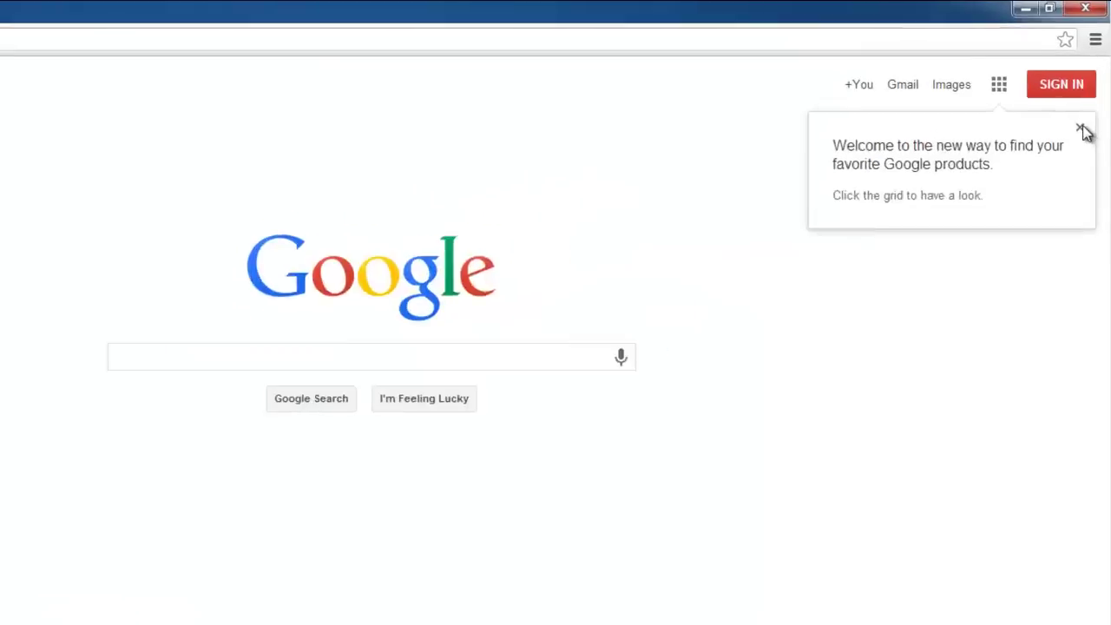
click(1081, 129)
click(1095, 40)
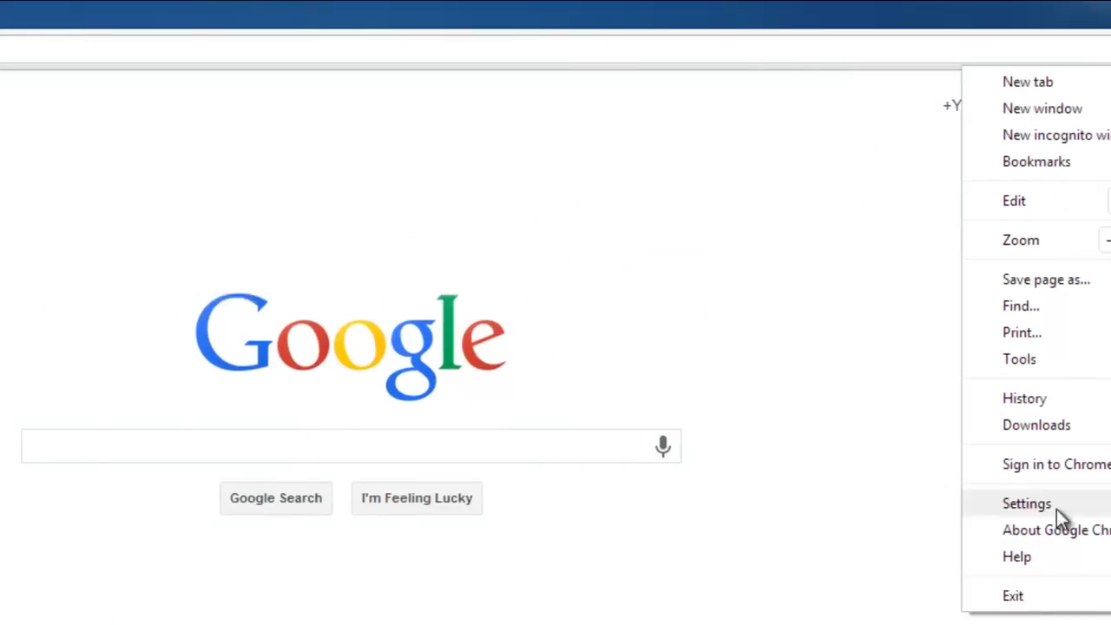
click(1056, 512)
- Delete iVIDI from Chrome's other search engines and finish managing search engines
scroll(347, 321, down, 2)
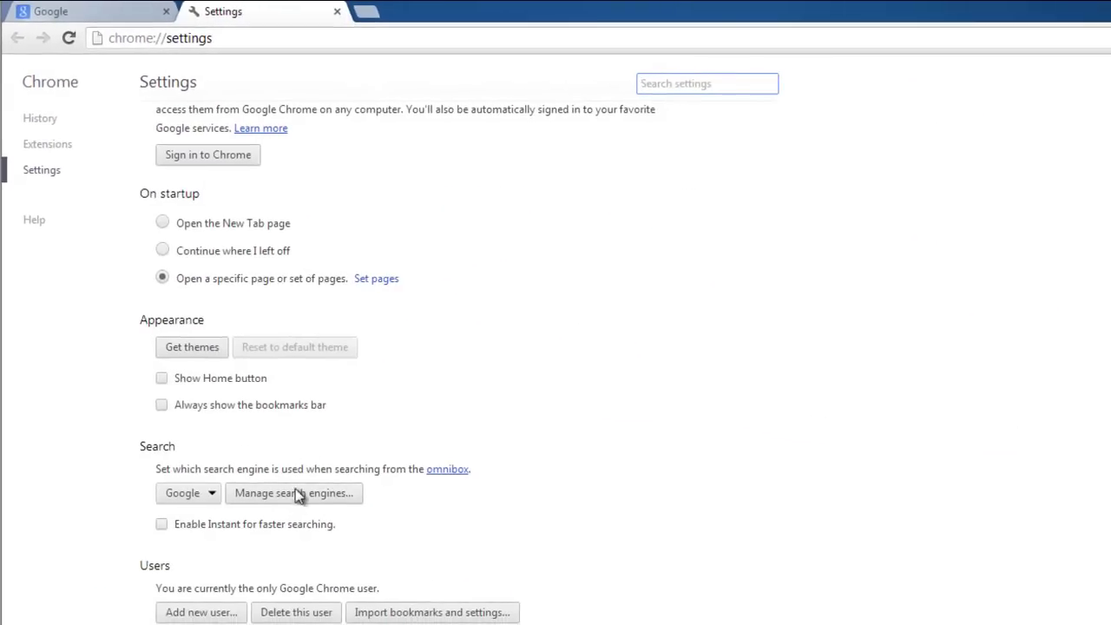
click(295, 493)
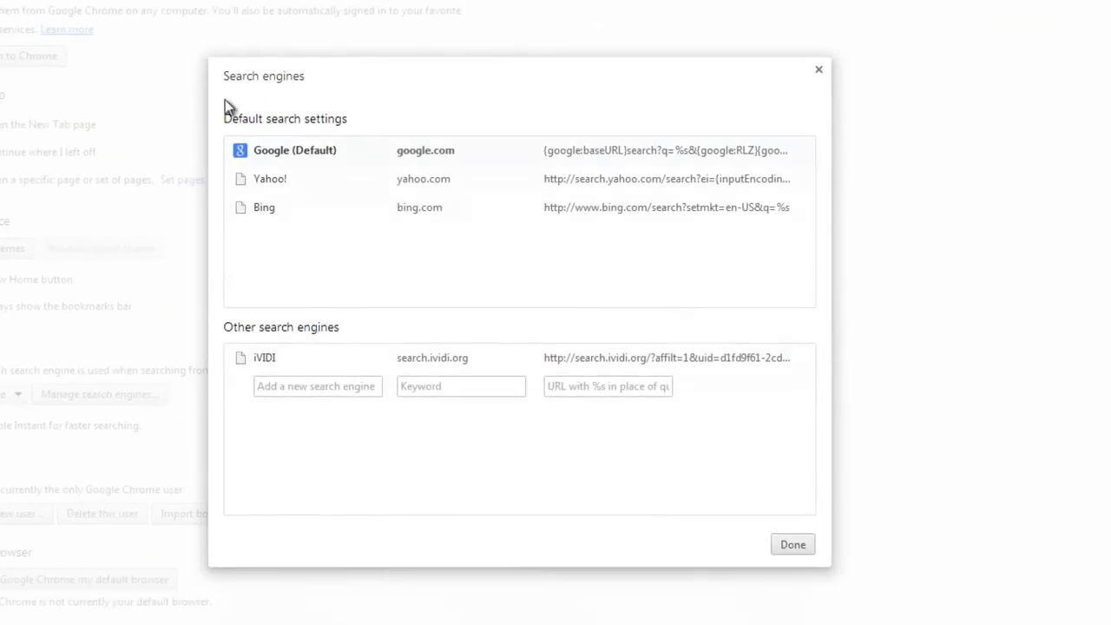
mouse_move(422, 357)
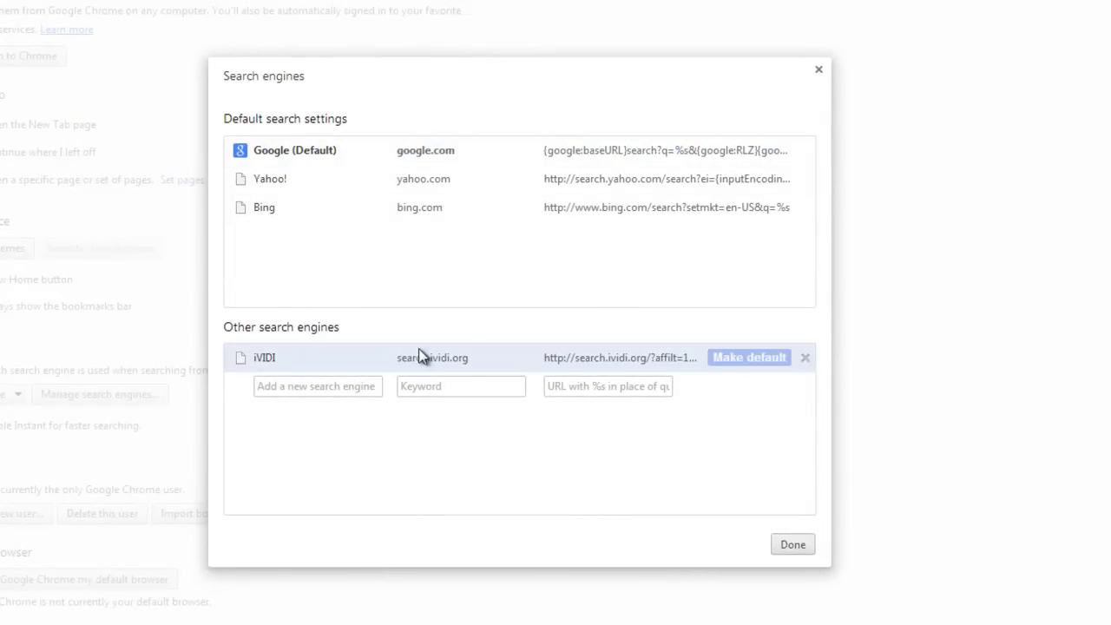
click(805, 359)
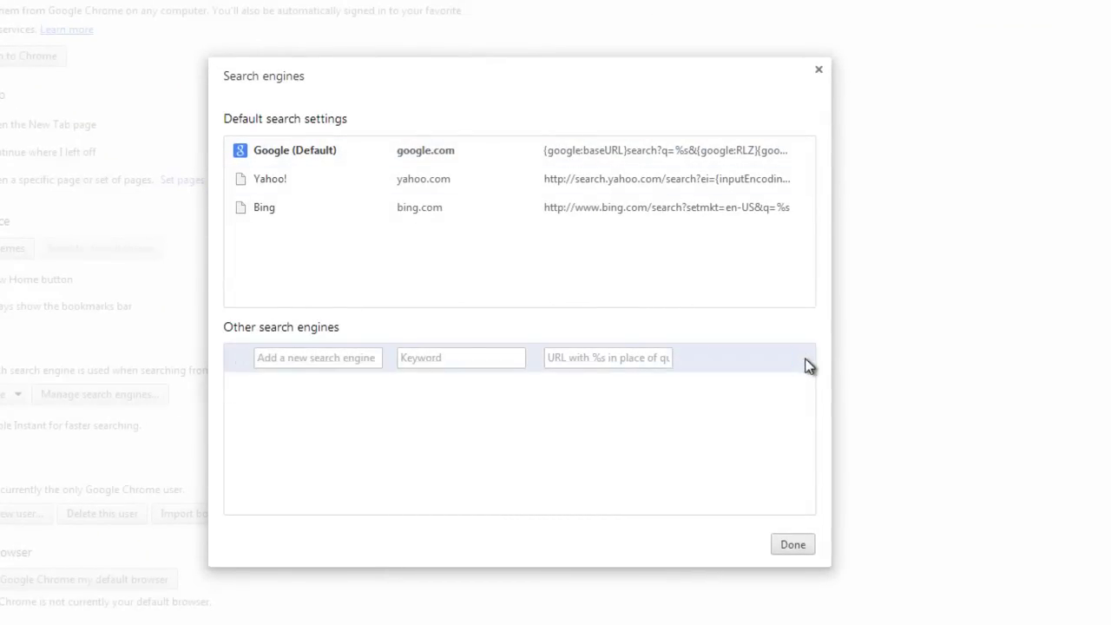
click(790, 545)
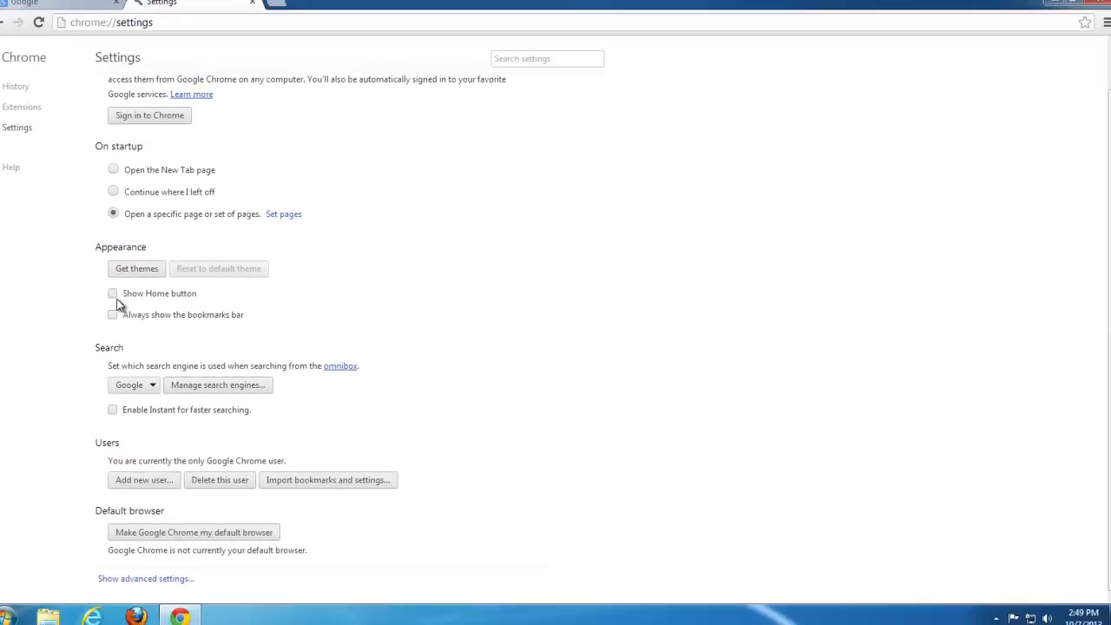
- Turn on Chrome's Home button to check that it uses the New Tab page, and turn the button off again
click(0, 278)
click(214, 310)
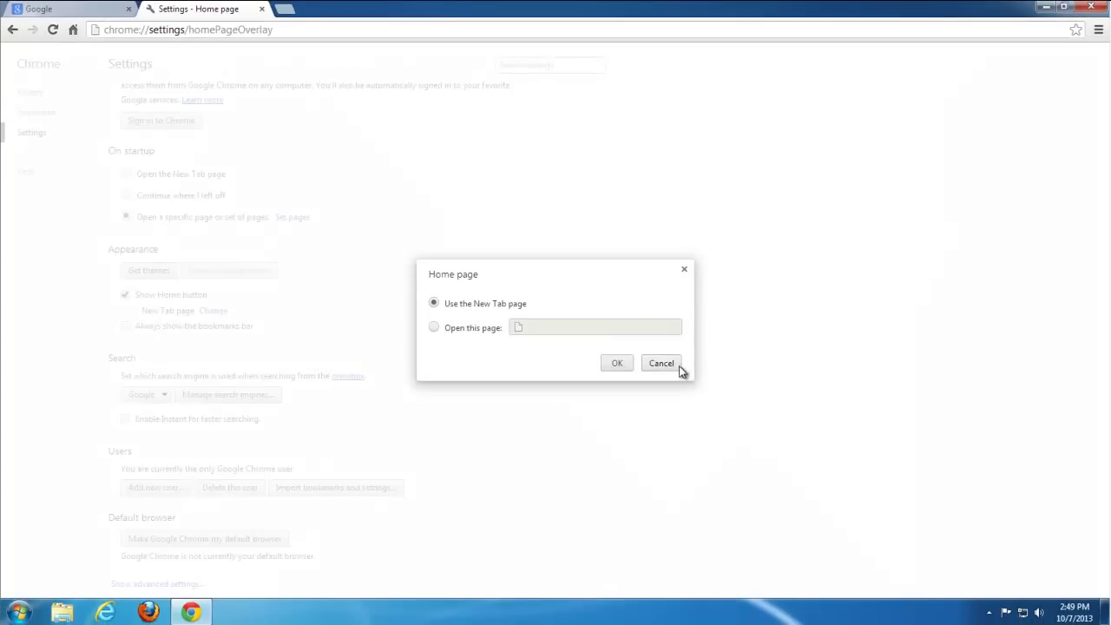
click(616, 364)
click(126, 296)
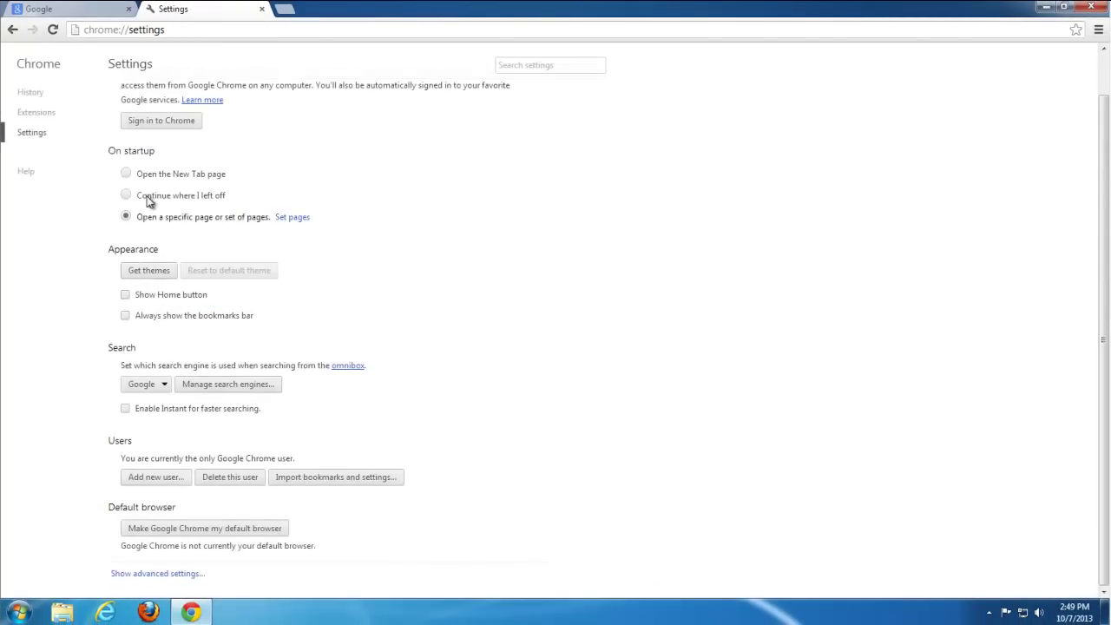
- Check Chrome's list of startup pages, and close the settings and the browser
click(292, 218)
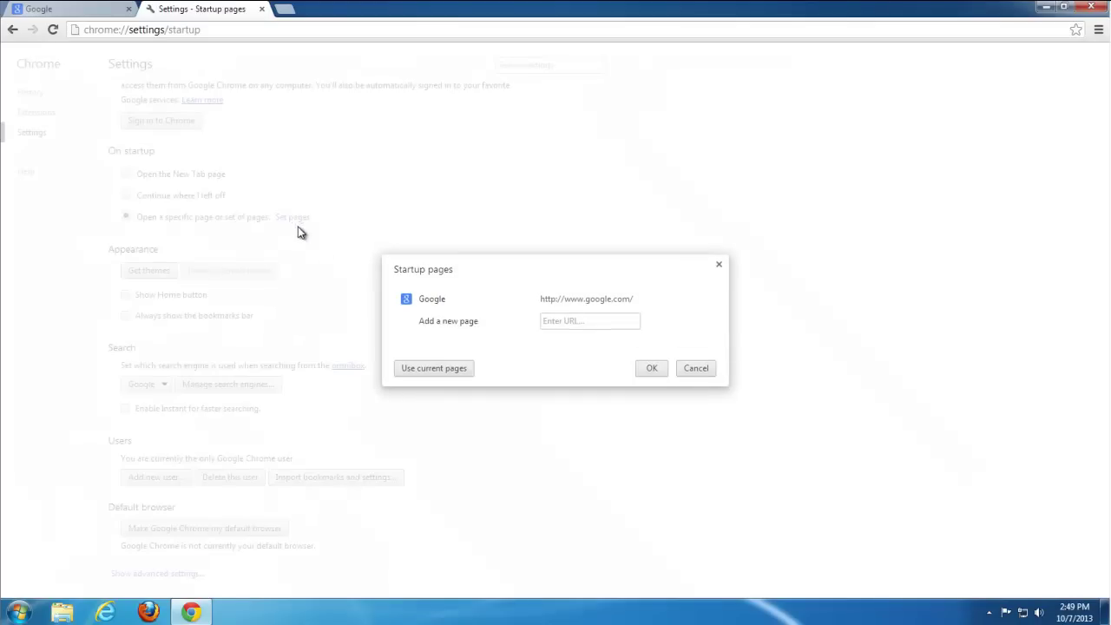
click(661, 373)
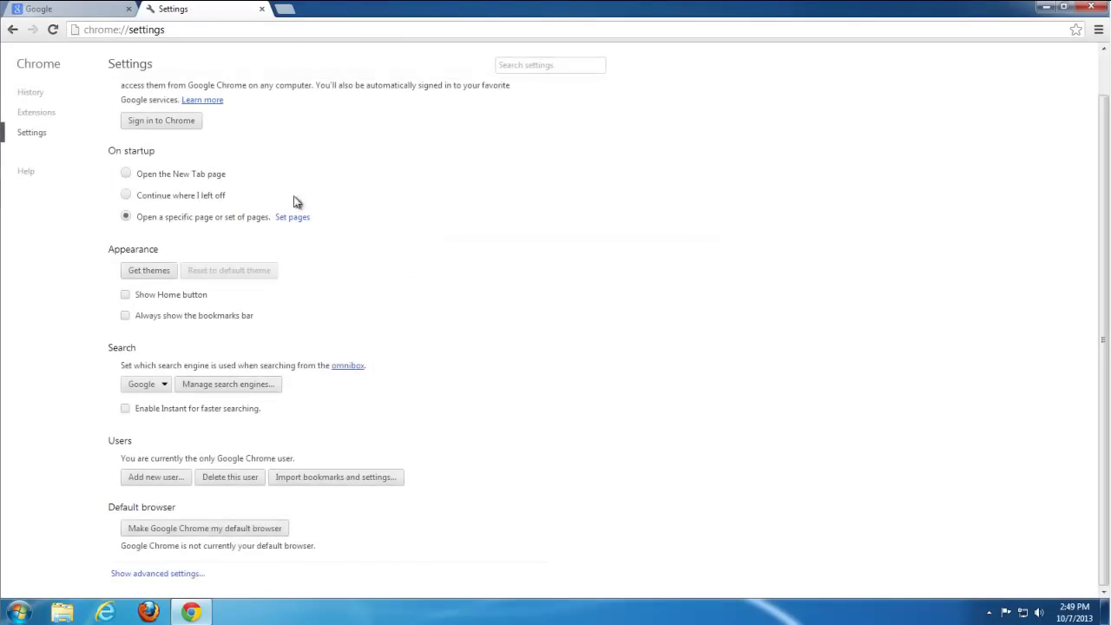
click(262, 10)
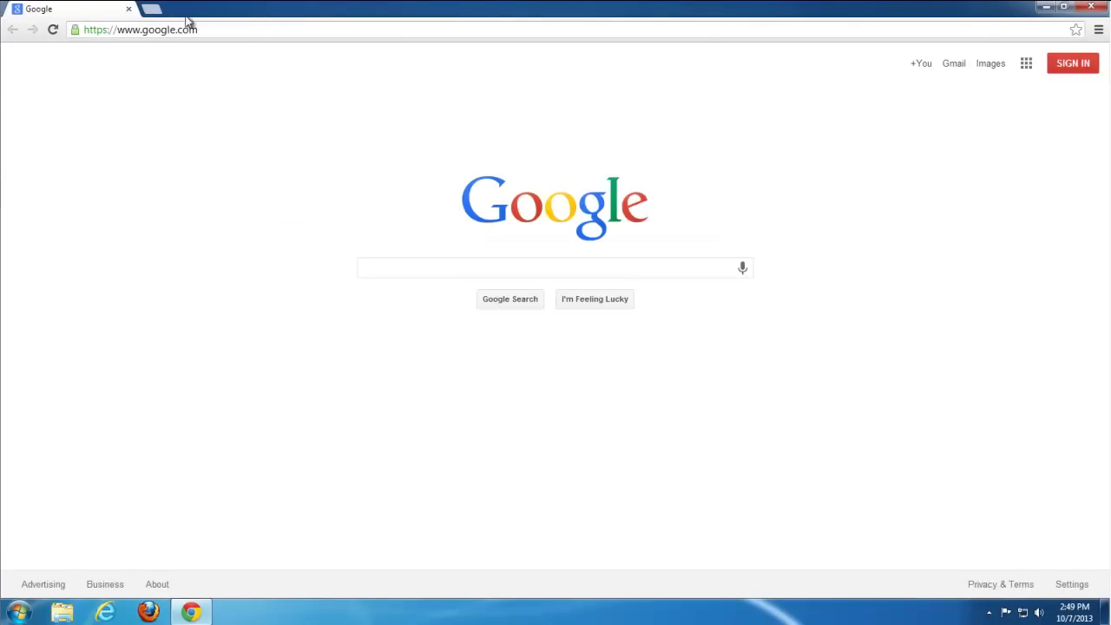
click(1092, 7)
- Refresh the desktop and launch CCleaner, accepting the recommended intelligent cookie scan
right_click(208, 285)
click(255, 323)
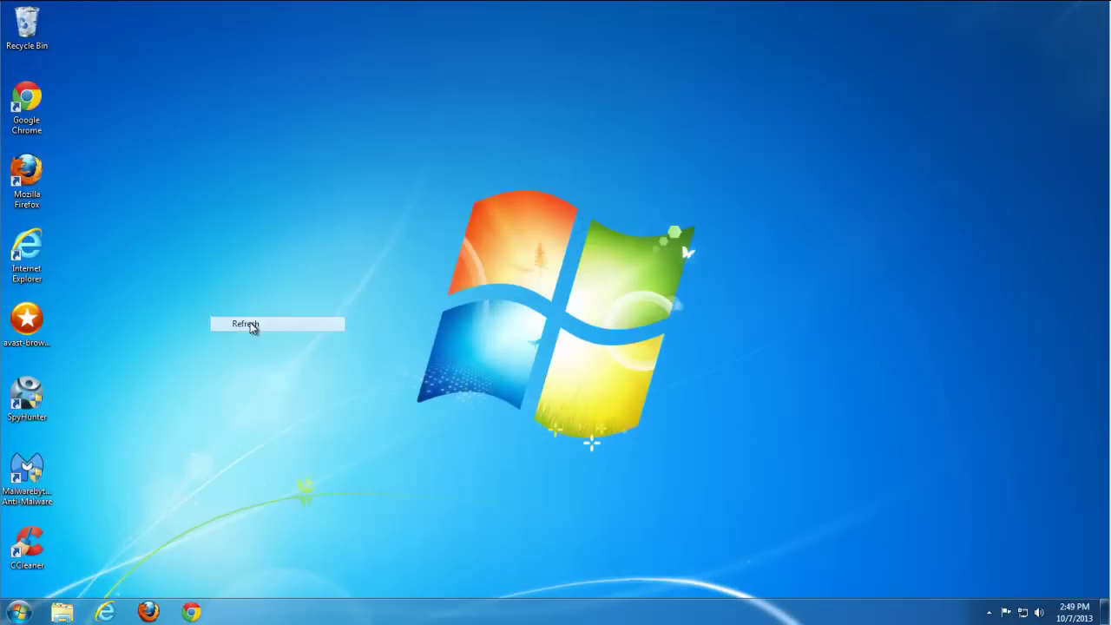
click(29, 548)
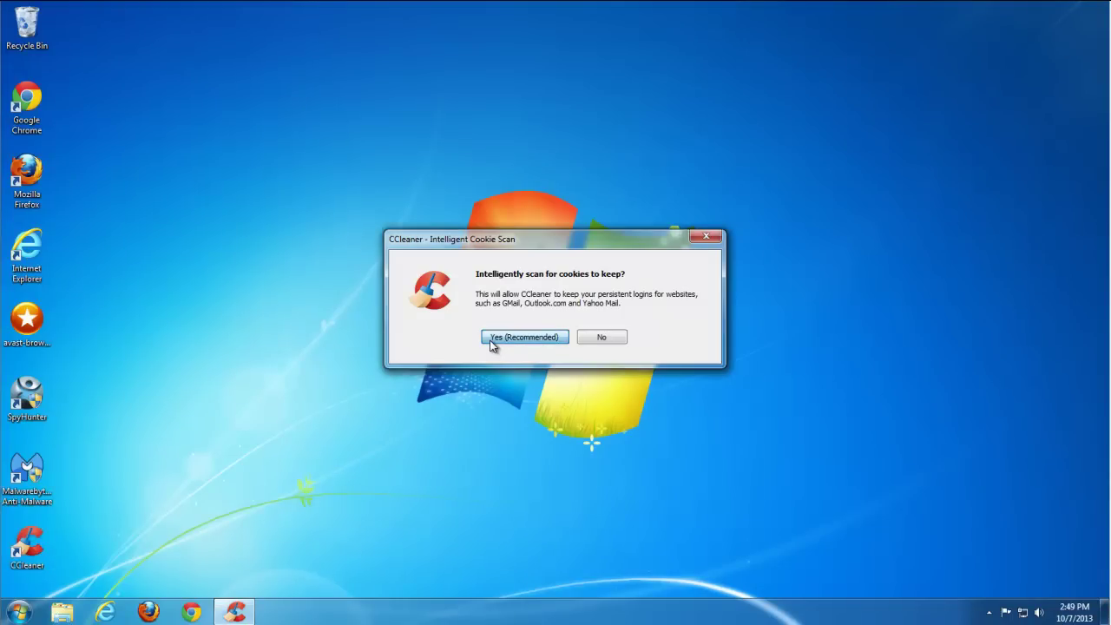
click(492, 344)
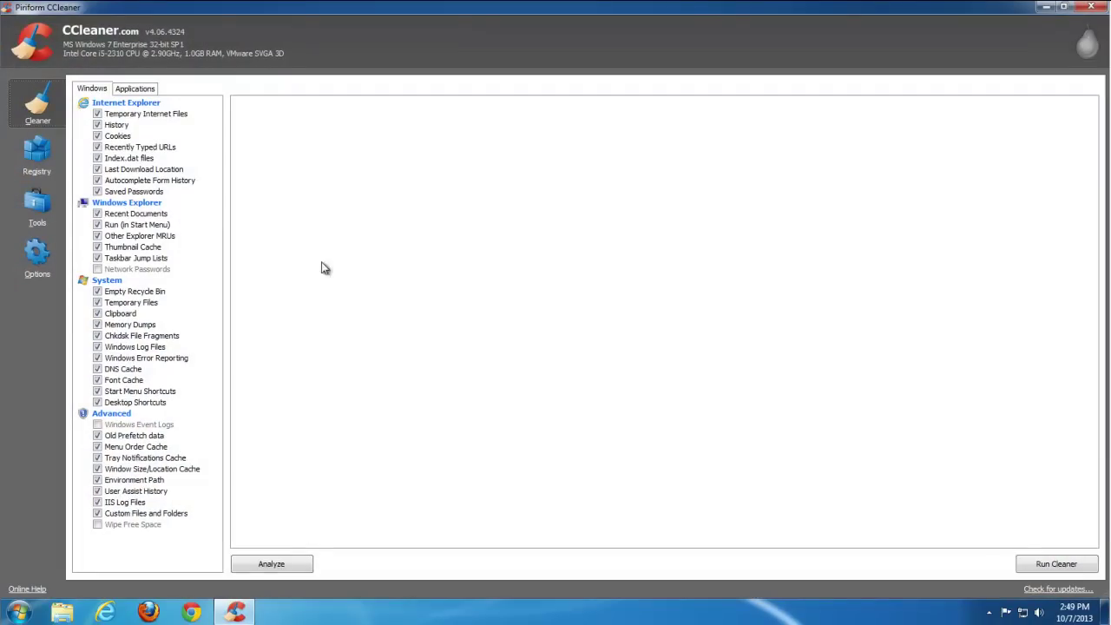
- Scan the registry for issues in CCleaner, fix all selected issues, and return to the Cleaner section
click(37, 157)
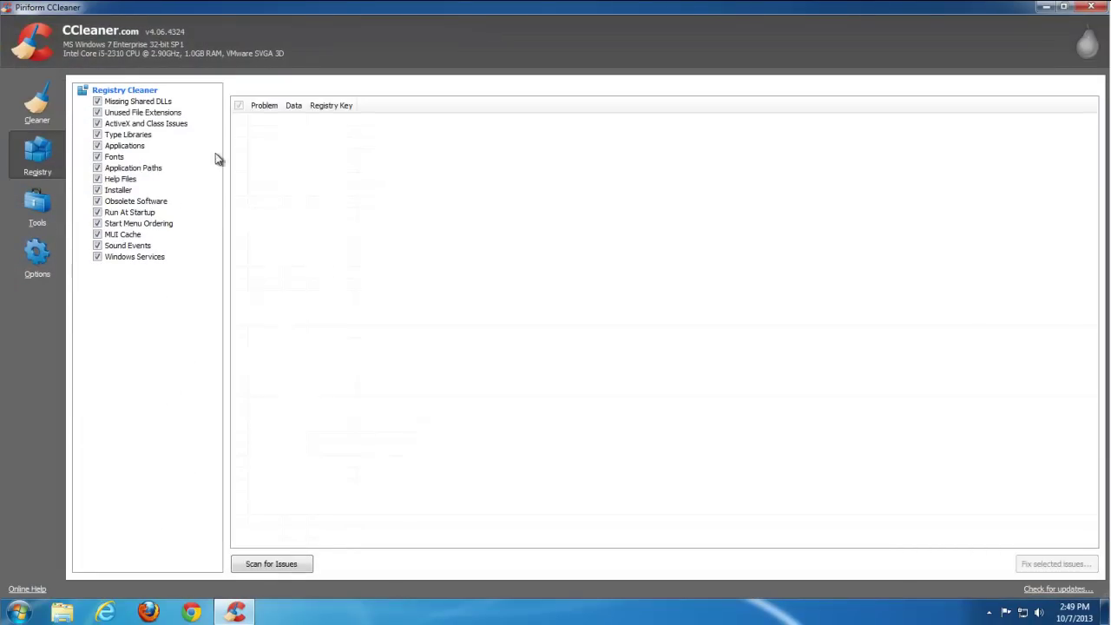
click(260, 566)
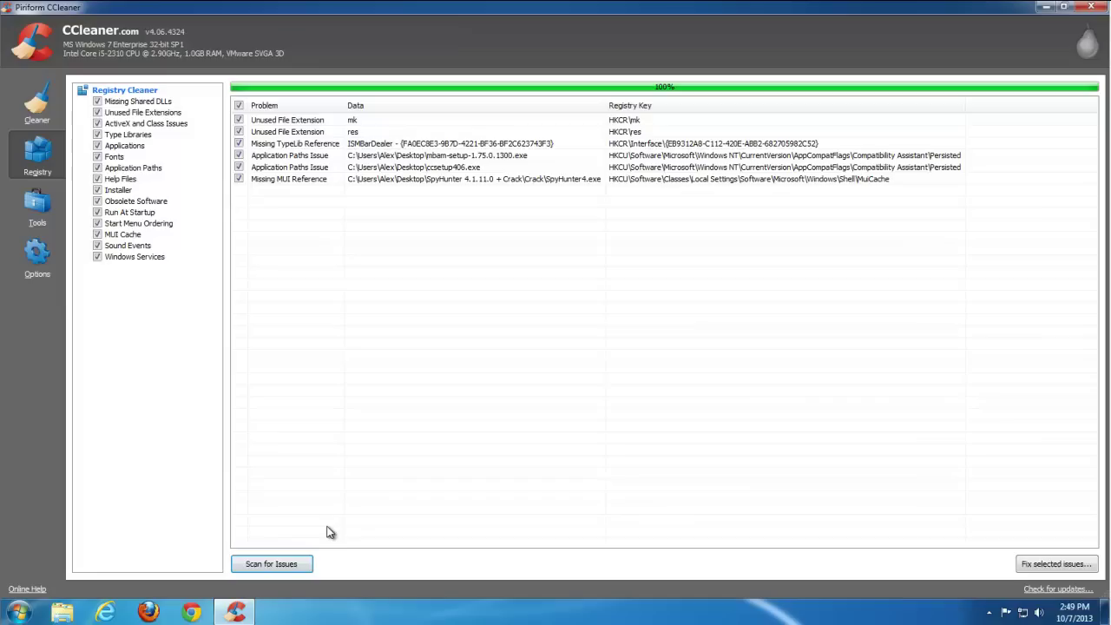
click(1033, 565)
click(555, 341)
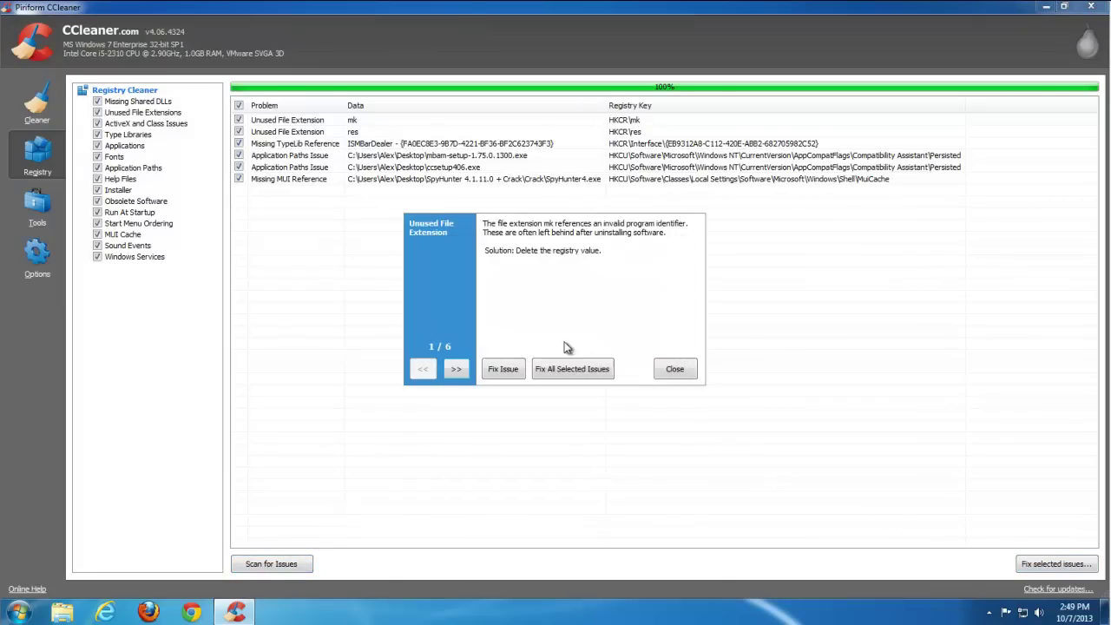
click(571, 369)
click(674, 369)
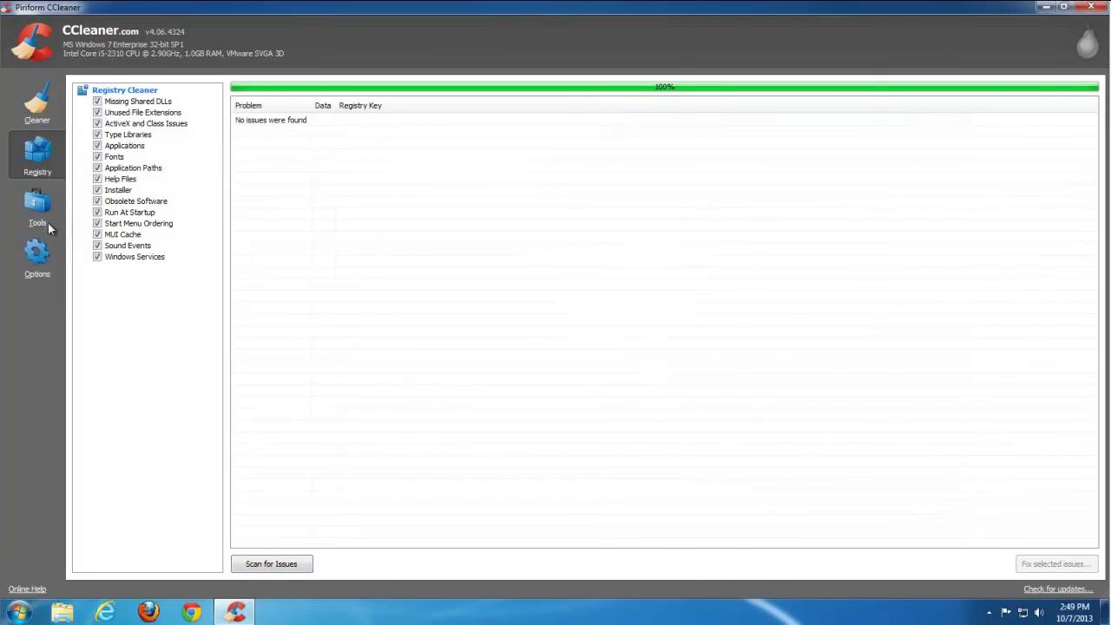
click(41, 117)
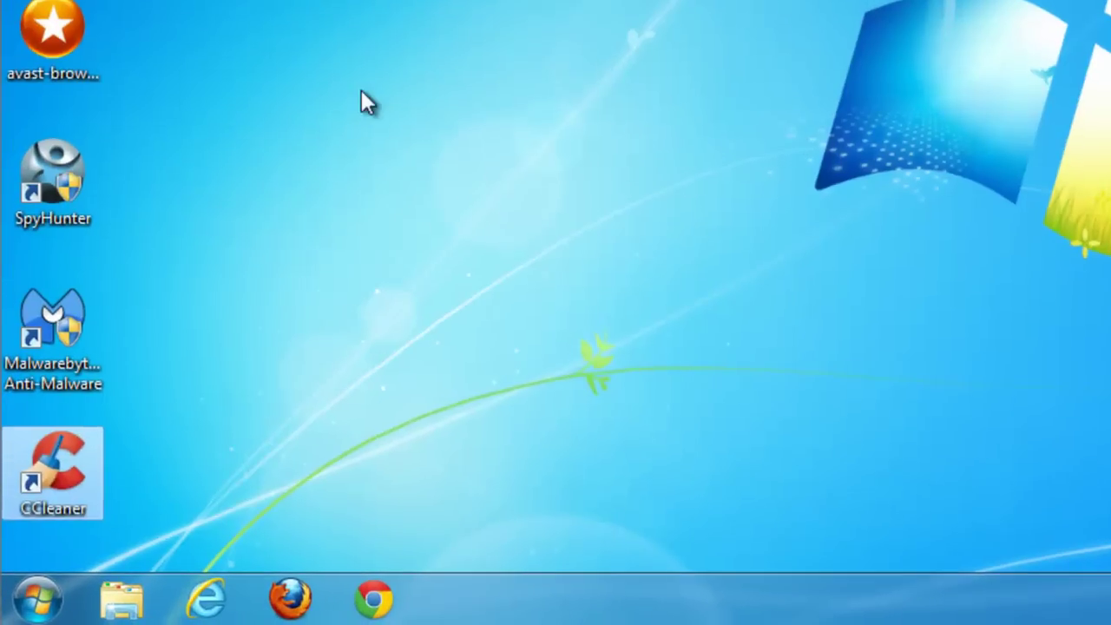
- Find regedit through the Windows program search and launch Registry Editor
right_click(361, 90)
click(37, 599)
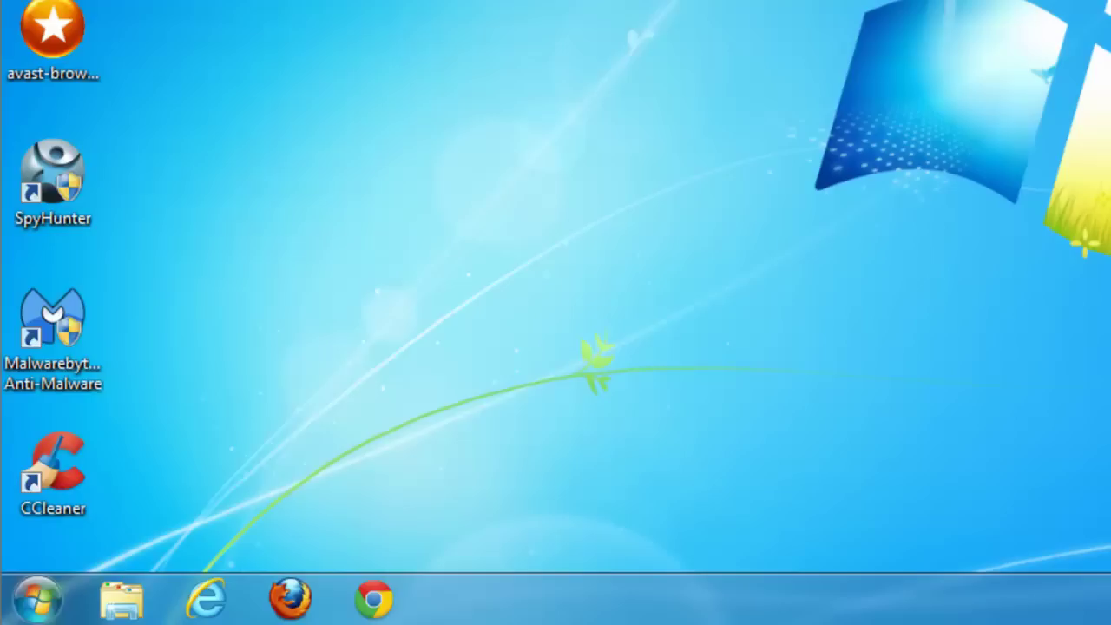
click(37, 599)
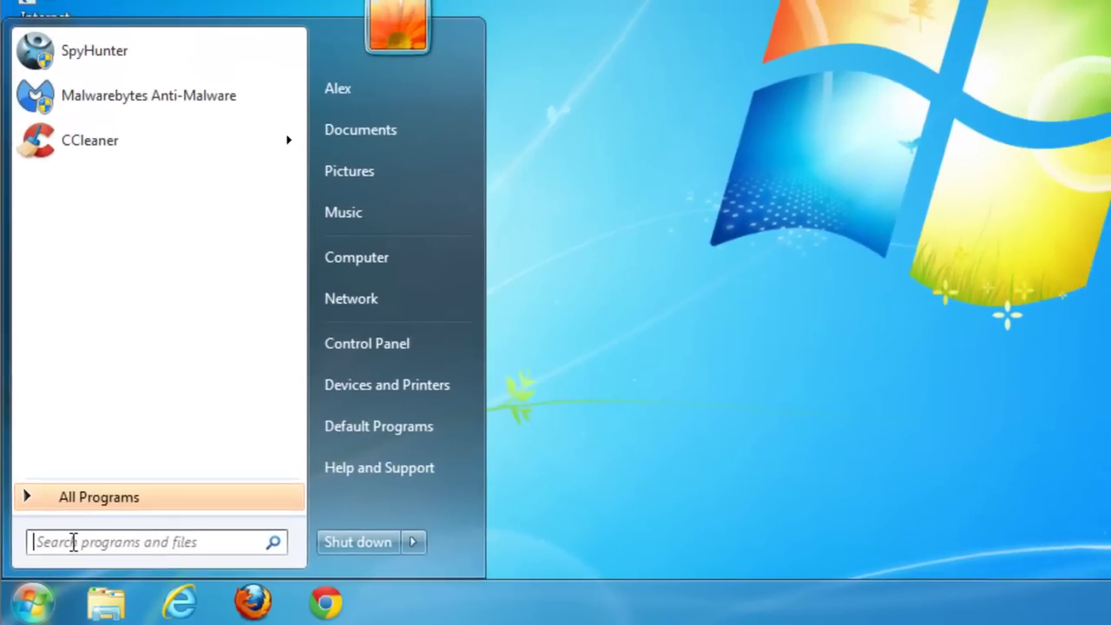
text(regedit)
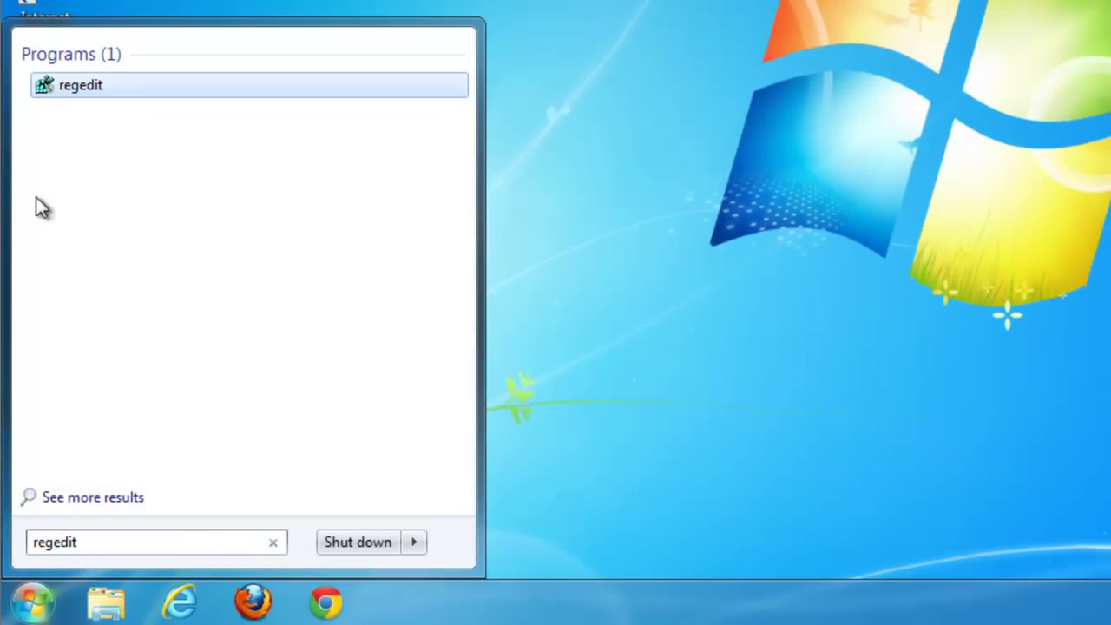
click(66, 87)
click(393, 323)
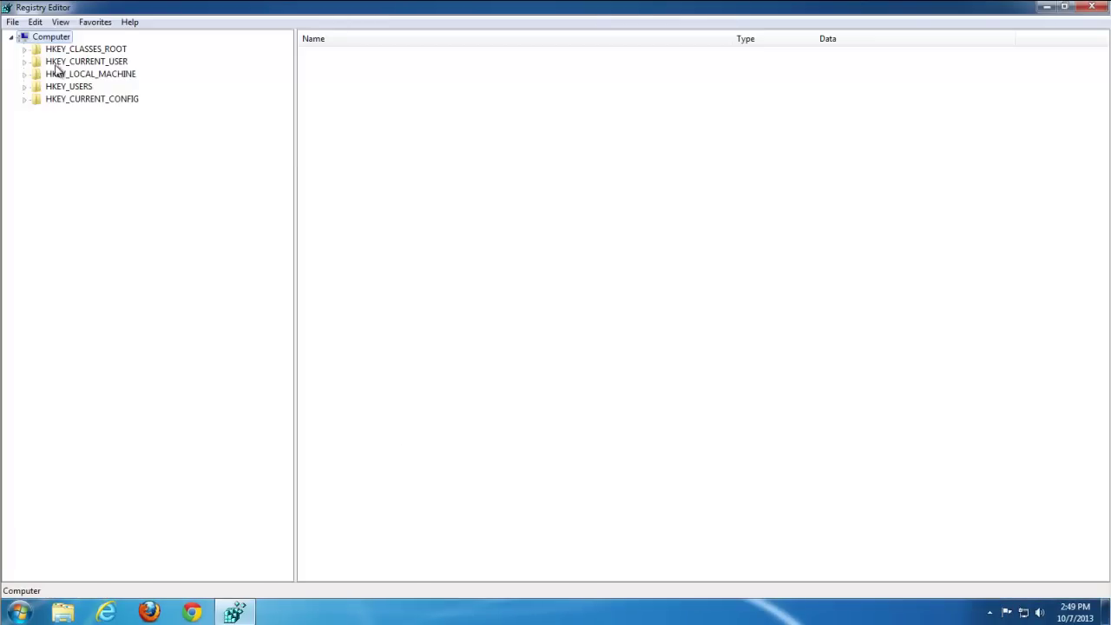
- Search the whole registry from the Computer root for "ivid" in keys, values and data
click(25, 52)
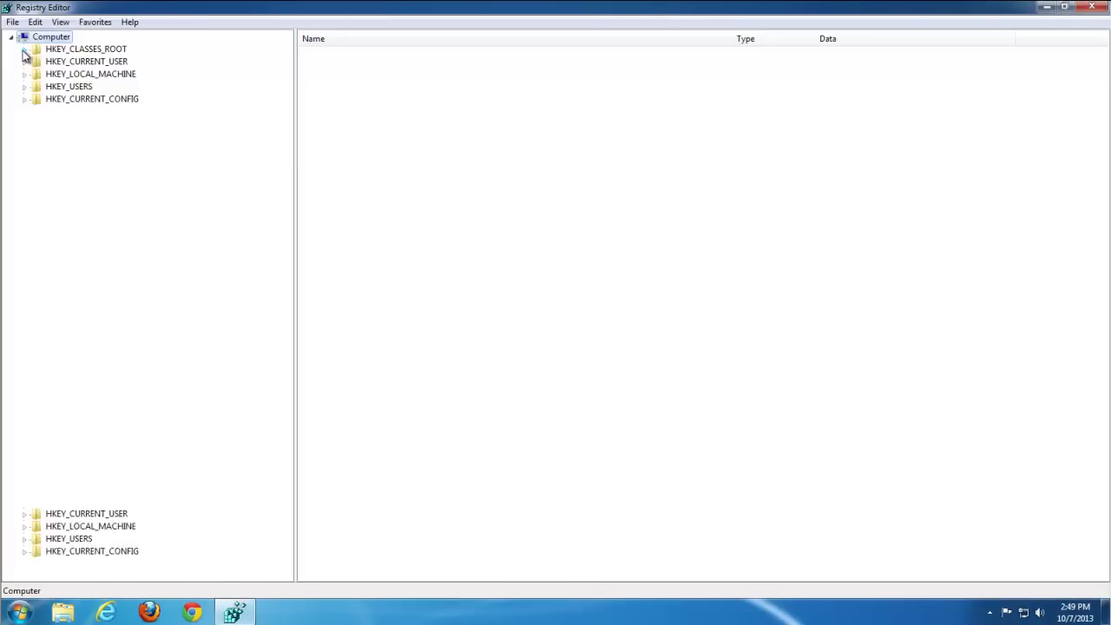
click(24, 37)
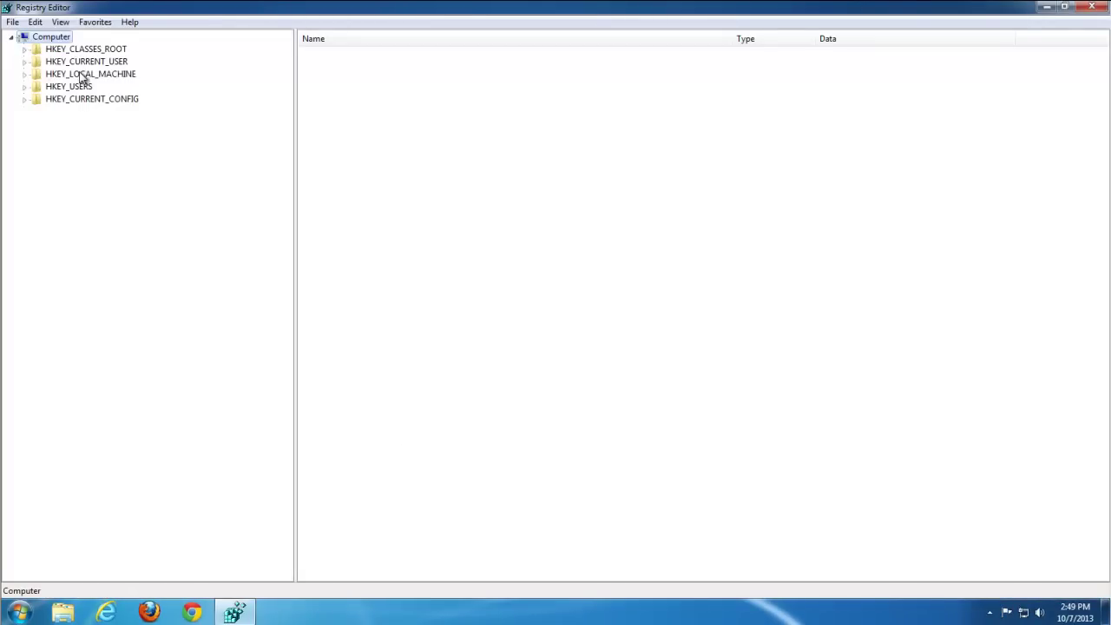
click(35, 22)
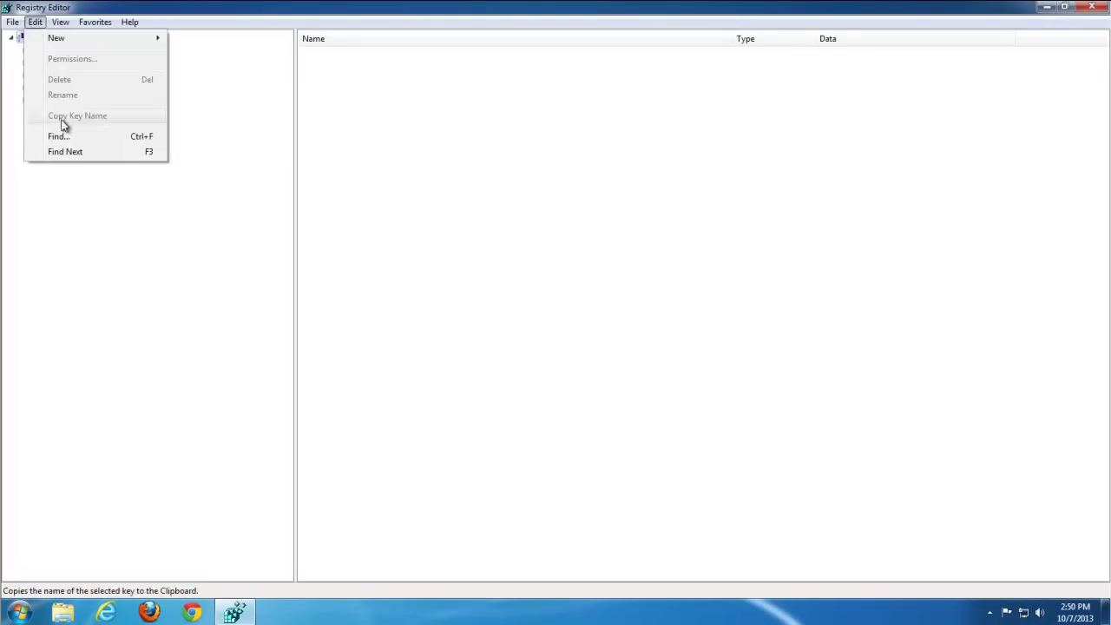
click(54, 134)
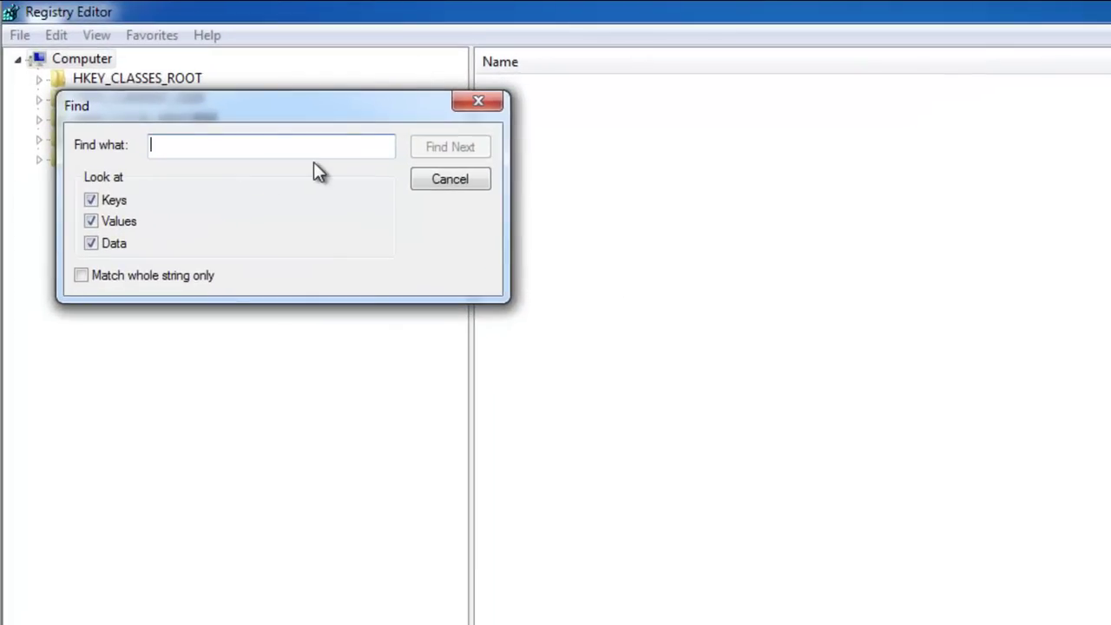
text(ivid)
drag(343, 111, 923, 327)
click(1045, 364)
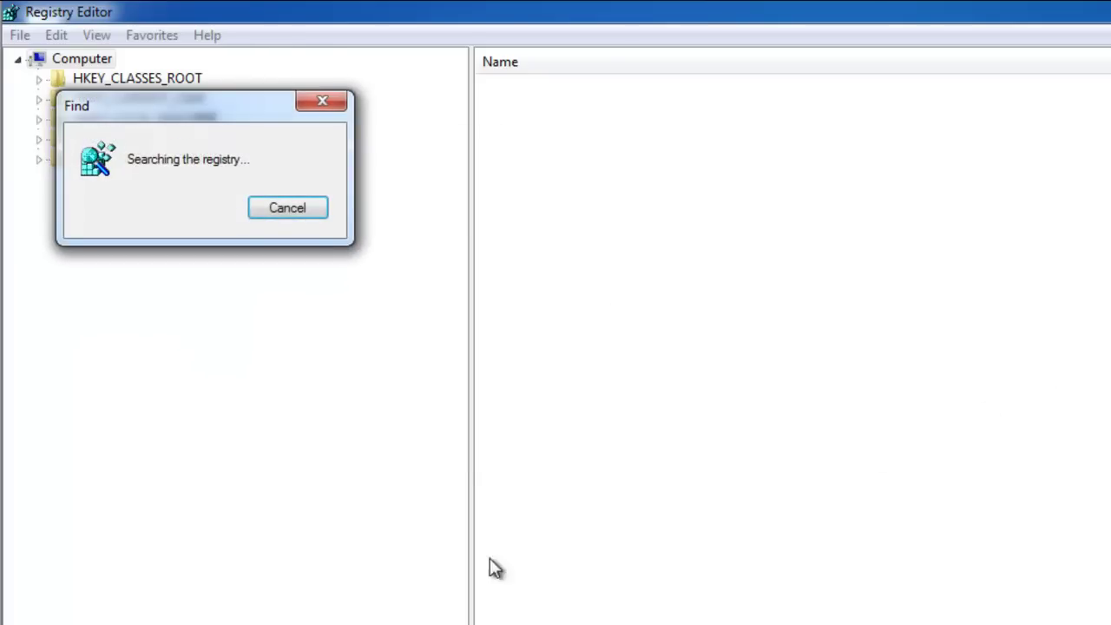
drag(183, 113, 857, 444)
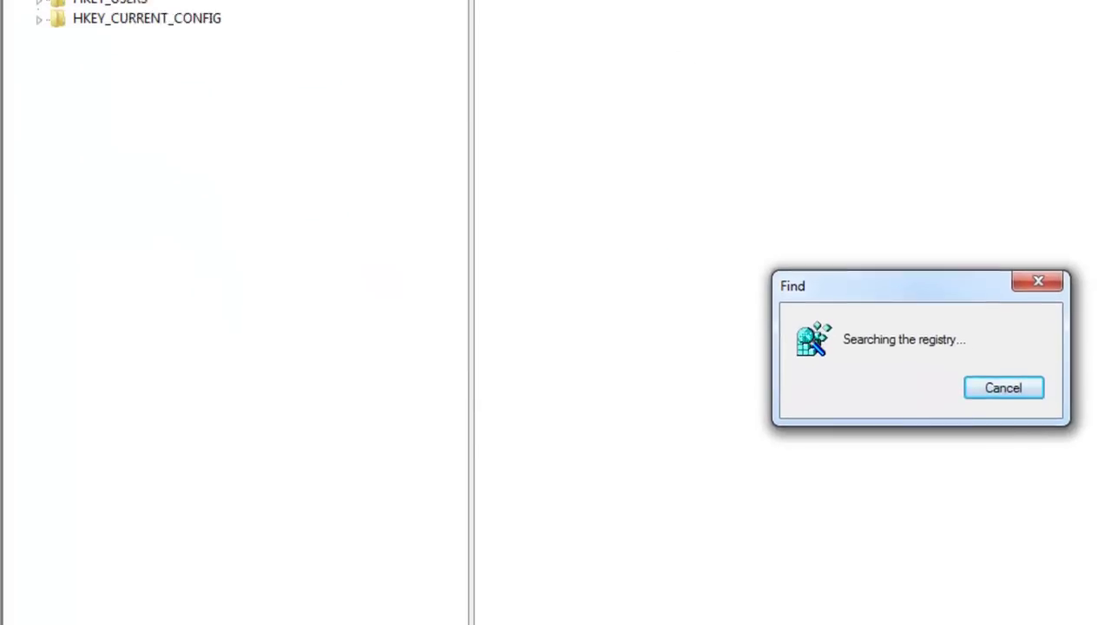
- Search Windows for files matching "ividi", show the full results and extend the search to the entire computer
click(30, 607)
text(ividi)
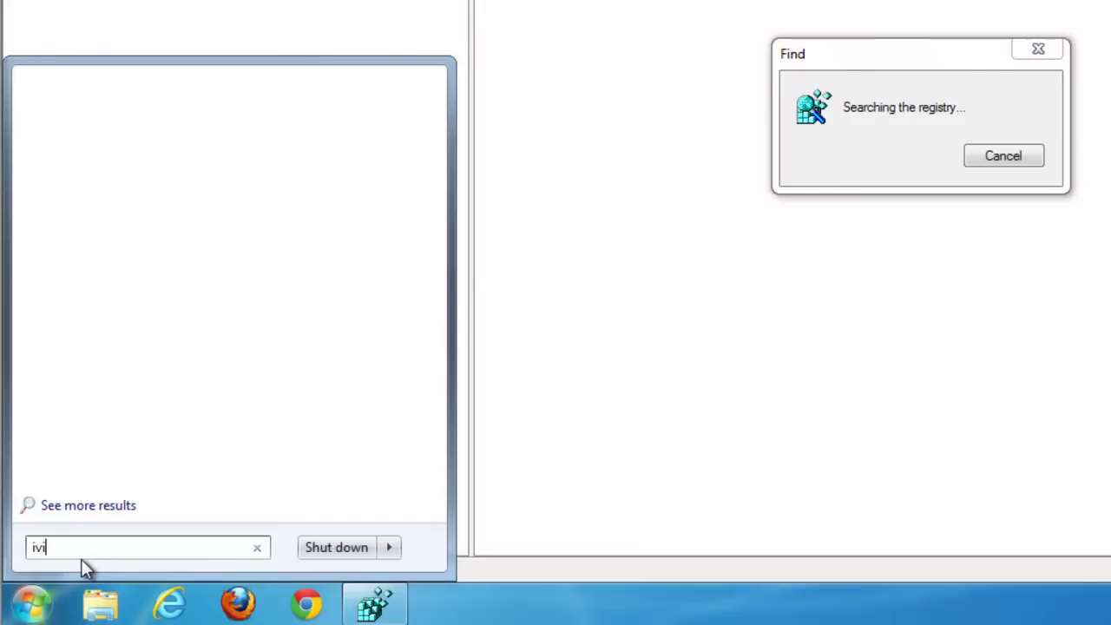
click(59, 506)
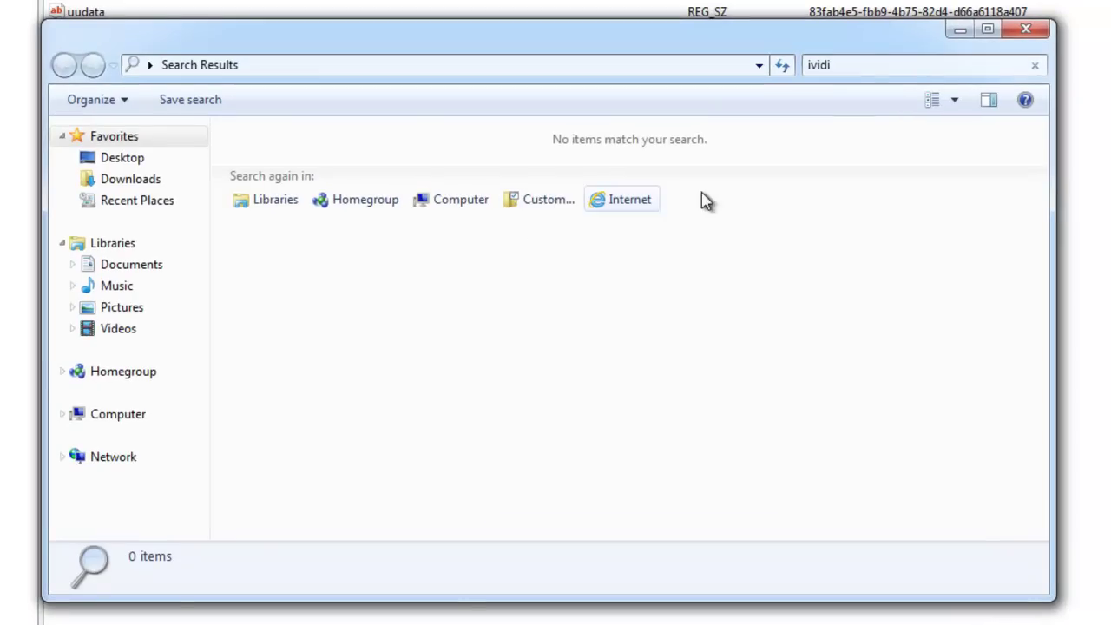
click(446, 205)
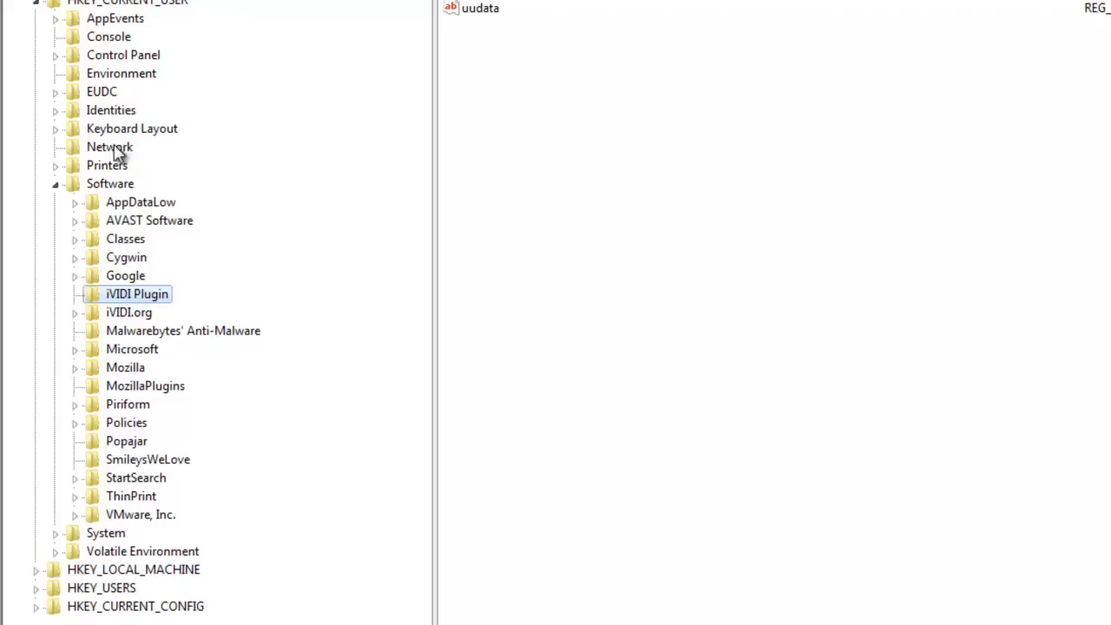
- Delete the iVIDI Plugin and iVIDI.org keys under HKEY_CURRENT_USER\Software in Registry Editor
key(Delete)
key(Return)
key(Delete)
key(Return)
- Delete the SmileysWeLove and StartSearch keys under HKEY_CURRENT_USER\Software
click(141, 427)
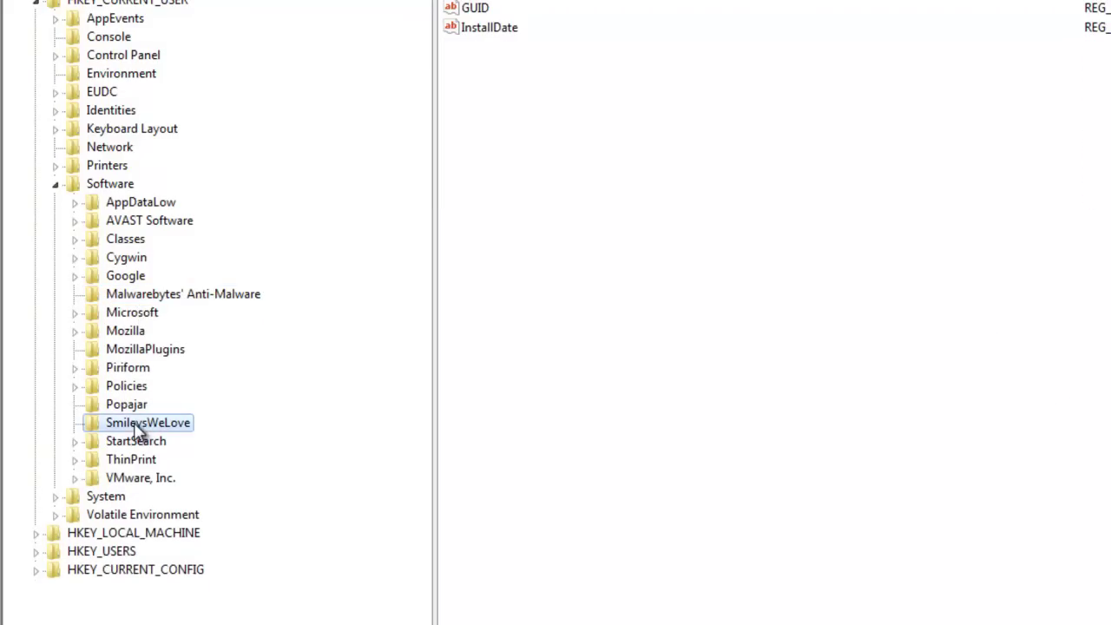
key(Delete)
key(Return)
key(Delete)
key(Return)
- Check the data of the Popajar key under HKEY_CURRENT_USER\Software and delete the key
click(135, 405)
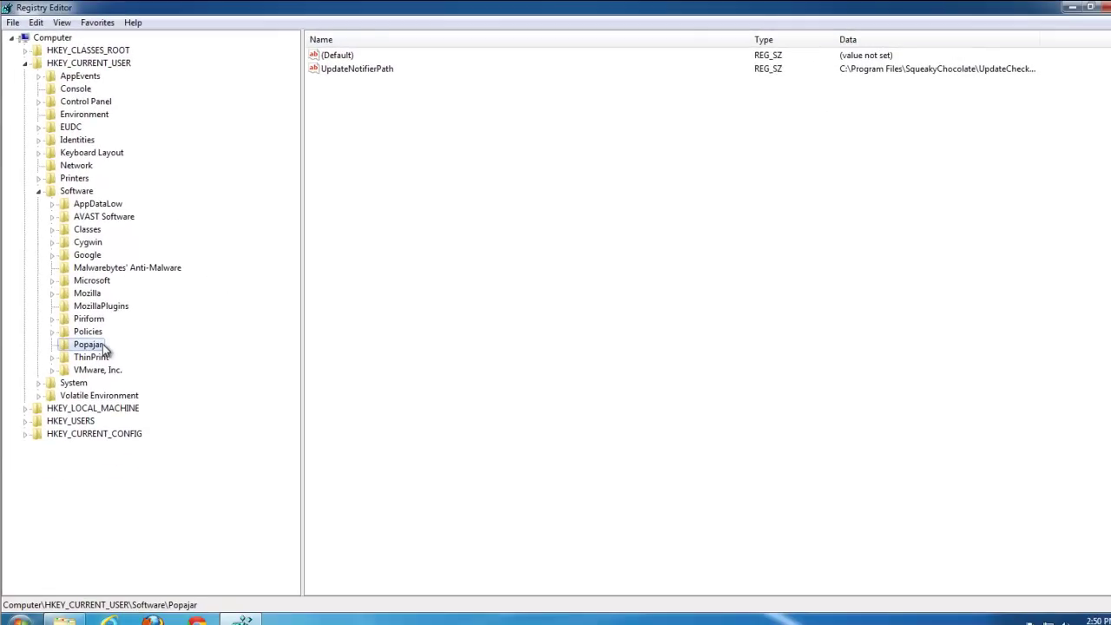
key(Delete)
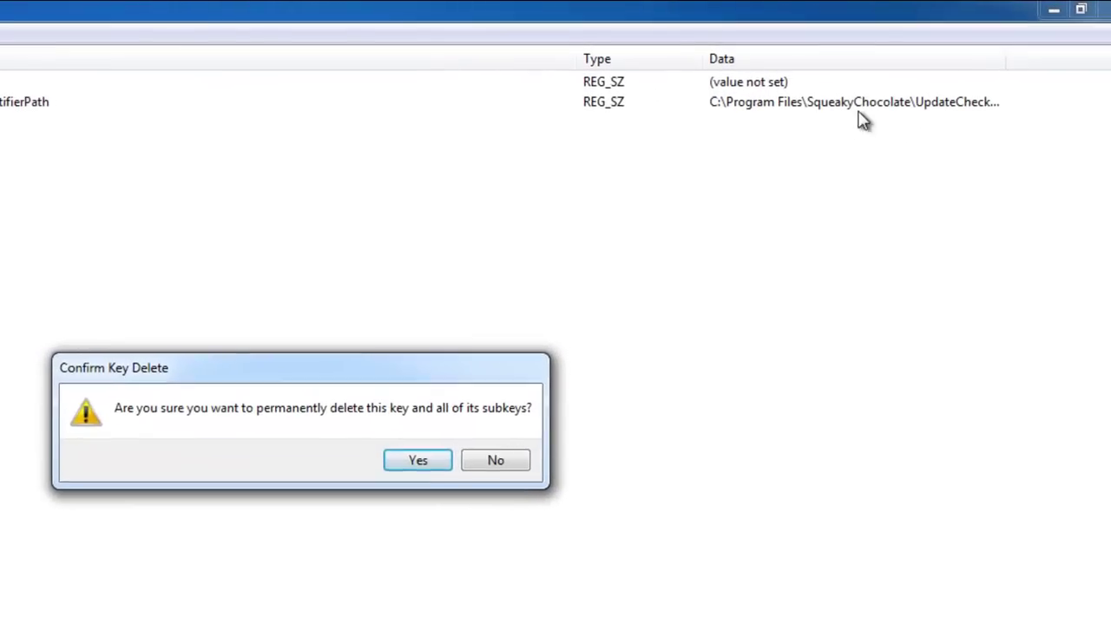
click(492, 465)
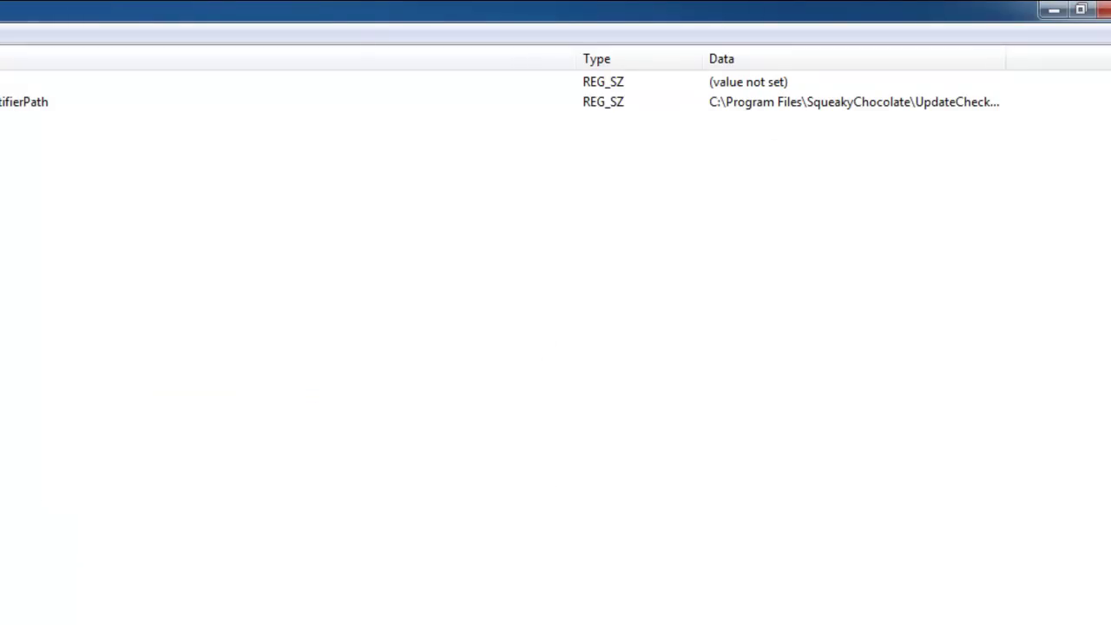
key(Delete)
key(Return)
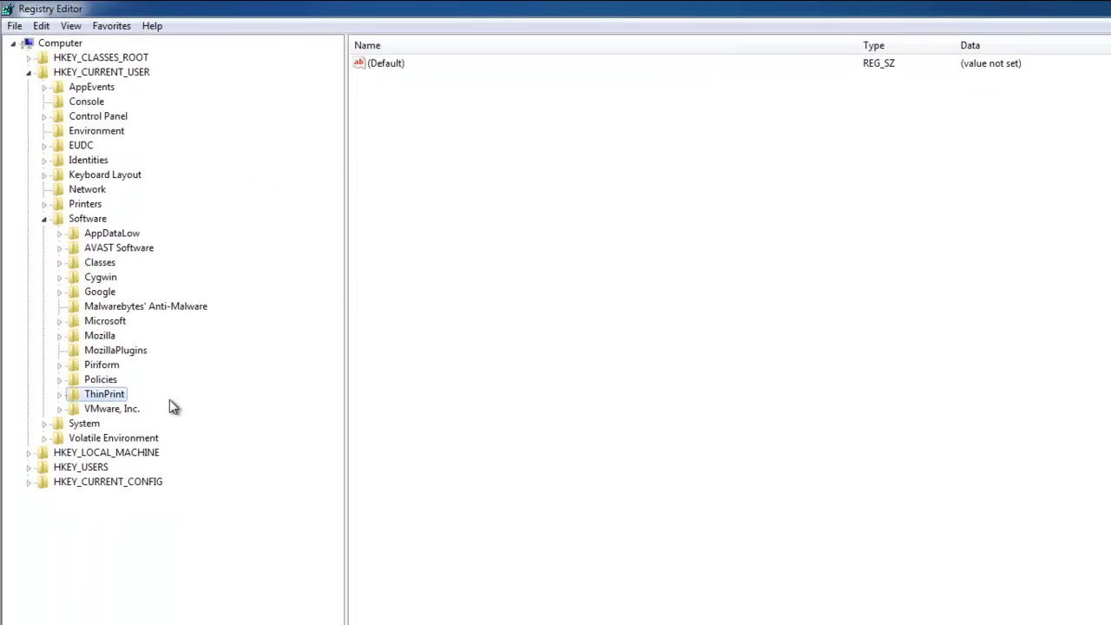
key(F3)
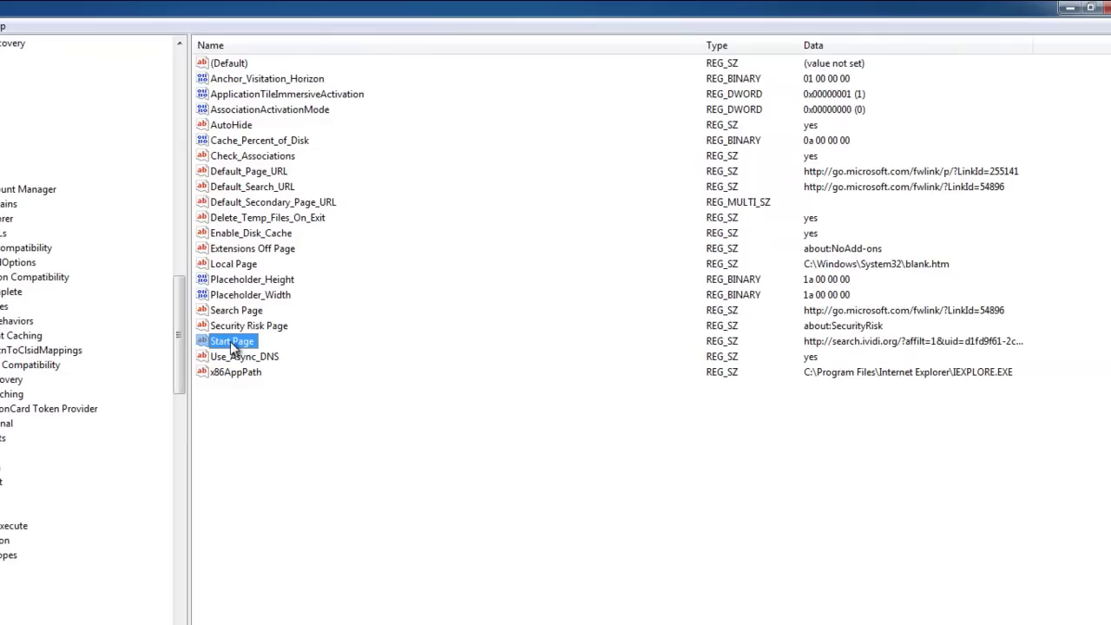
double_click(230, 340)
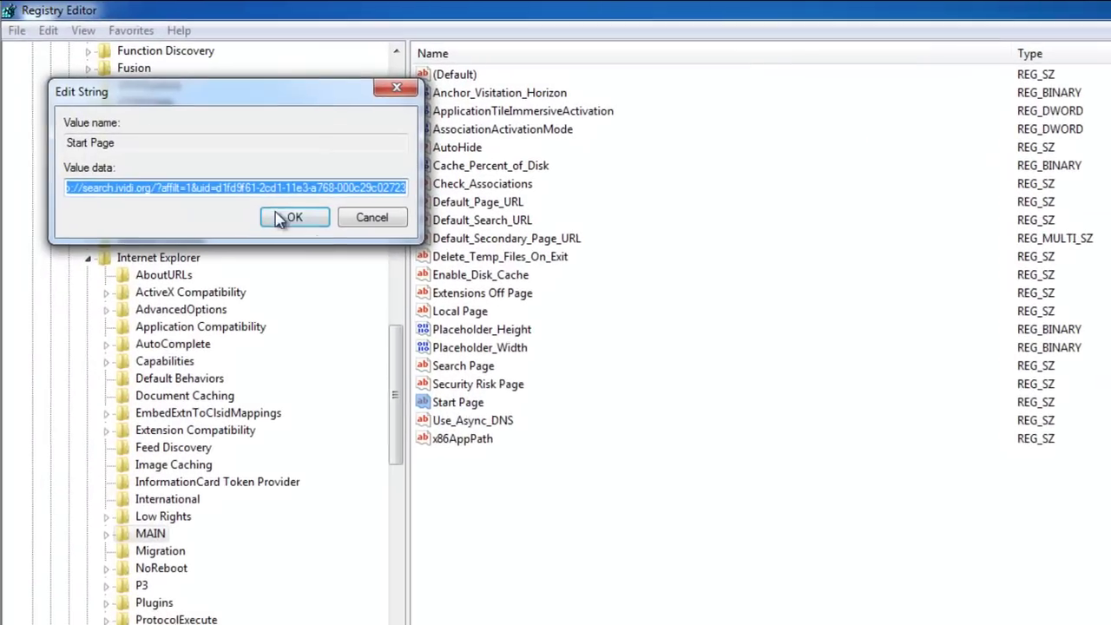
drag(83, 191, 560, 189)
key(Delete)
text(www.google.com)
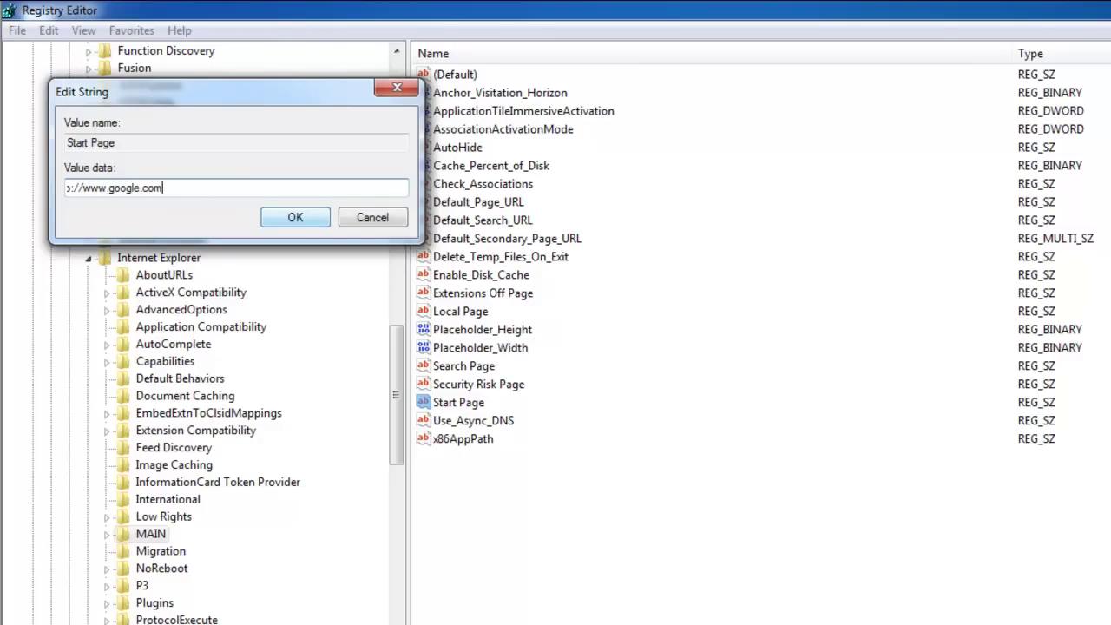
click(295, 217)
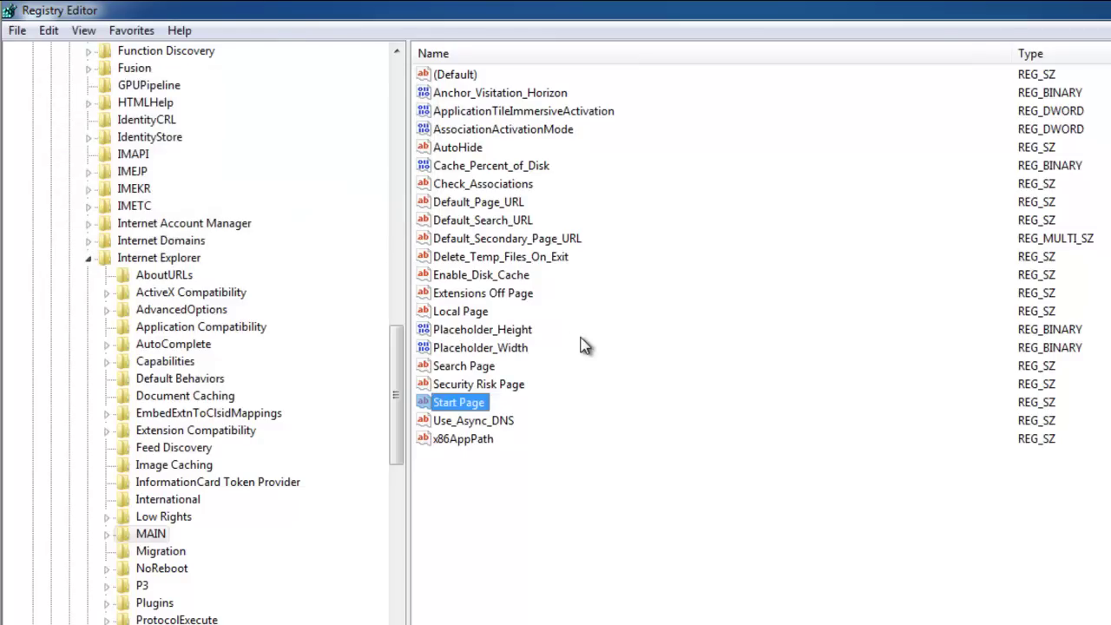
- Find the next match, delete the ividi.org key under AllowedDomains, and continue the search through the rest of the registry
key(F3)
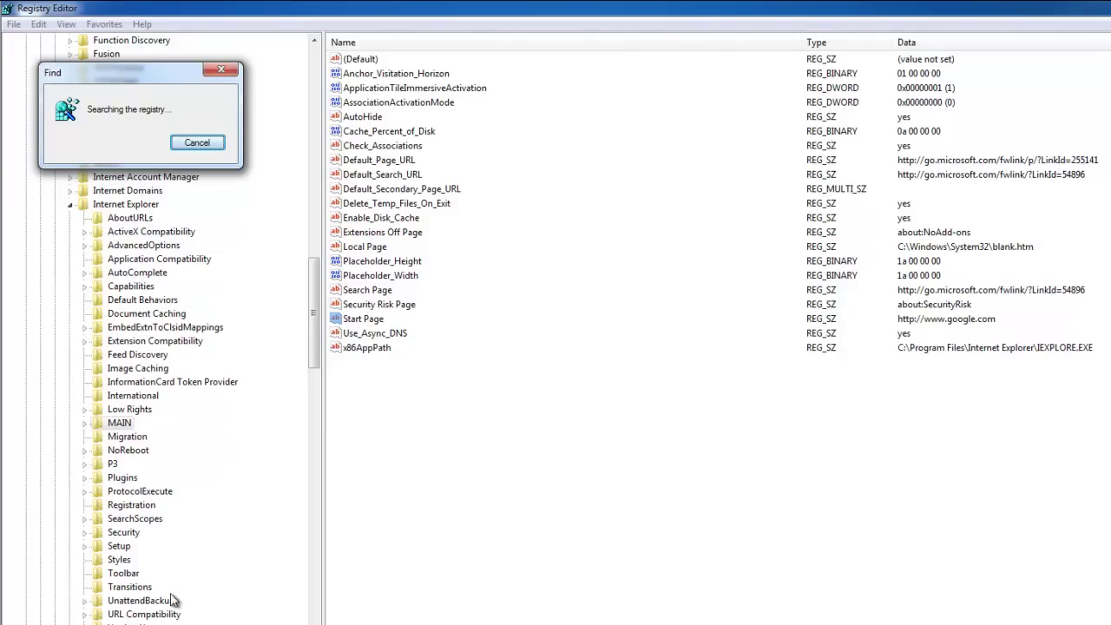
key(Delete)
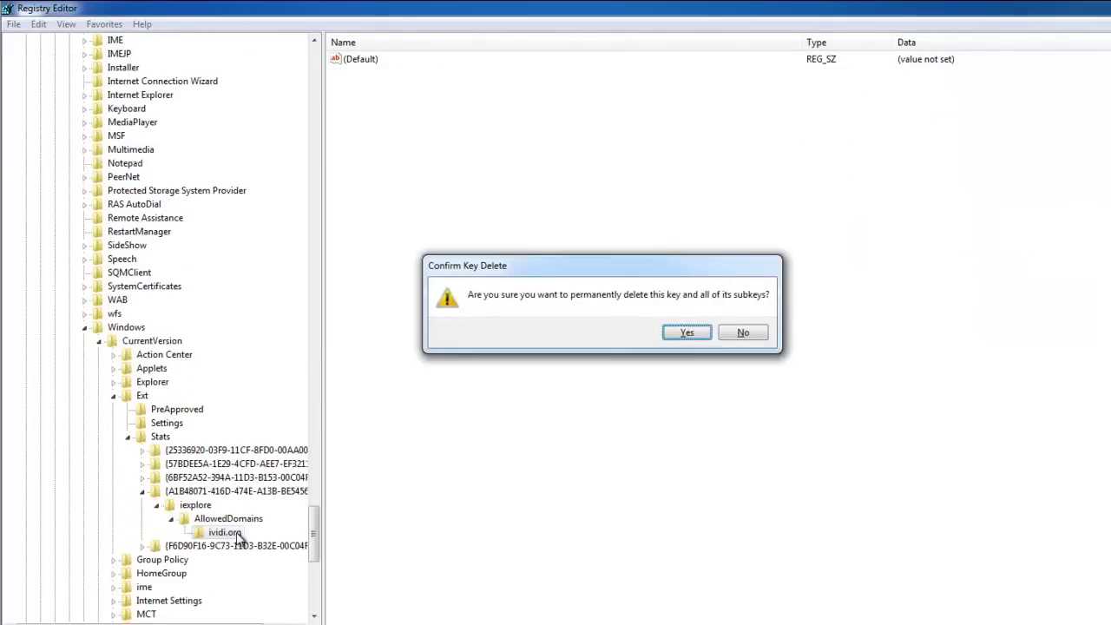
key(Return)
key(F3)
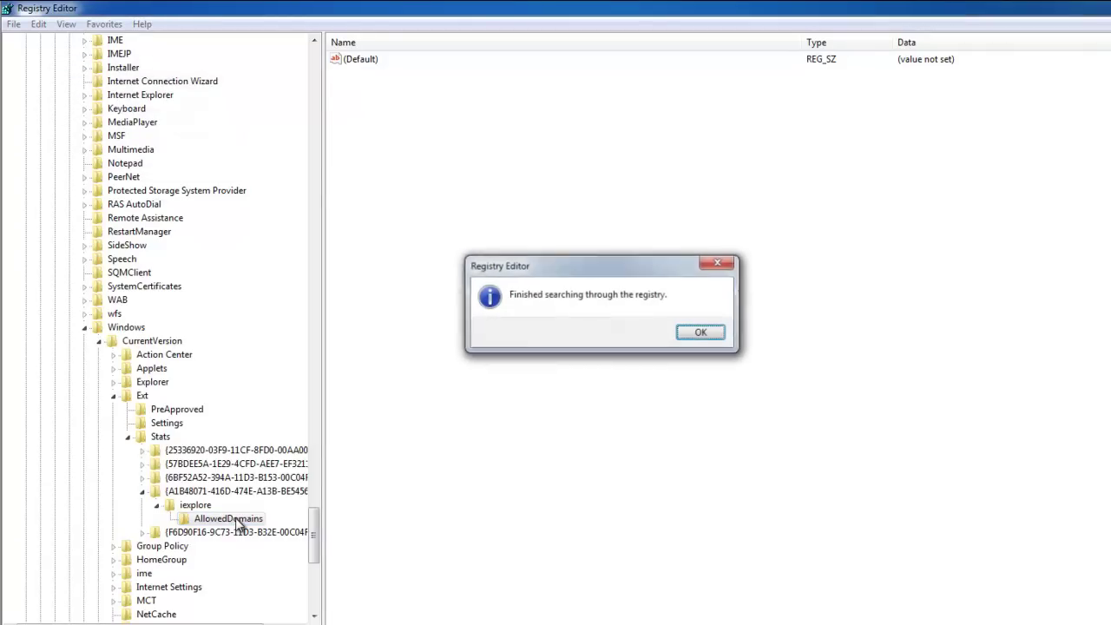
click(688, 336)
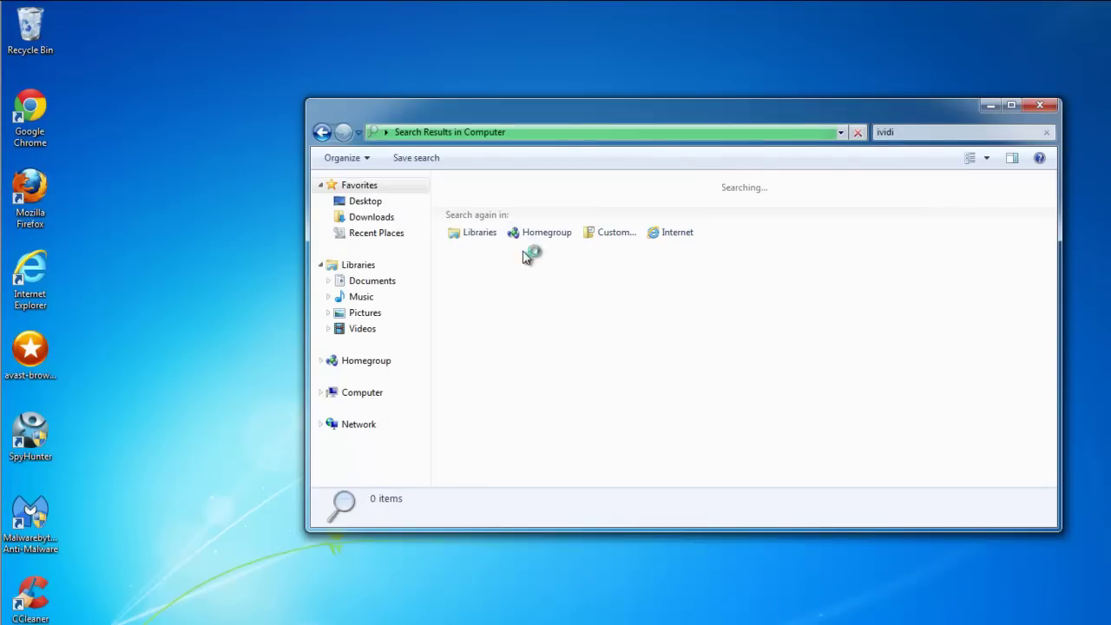
- Find regedit through the Windows program search again and relaunch Registry Editor, allowing it to make changes
drag(875, 117, 834, 108)
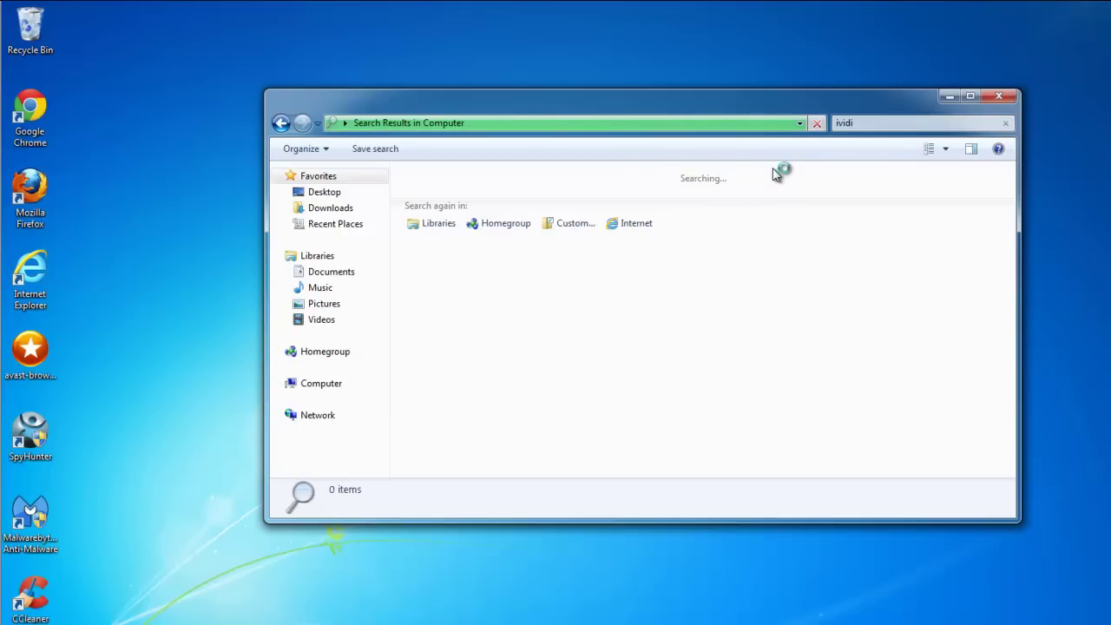
key(super)
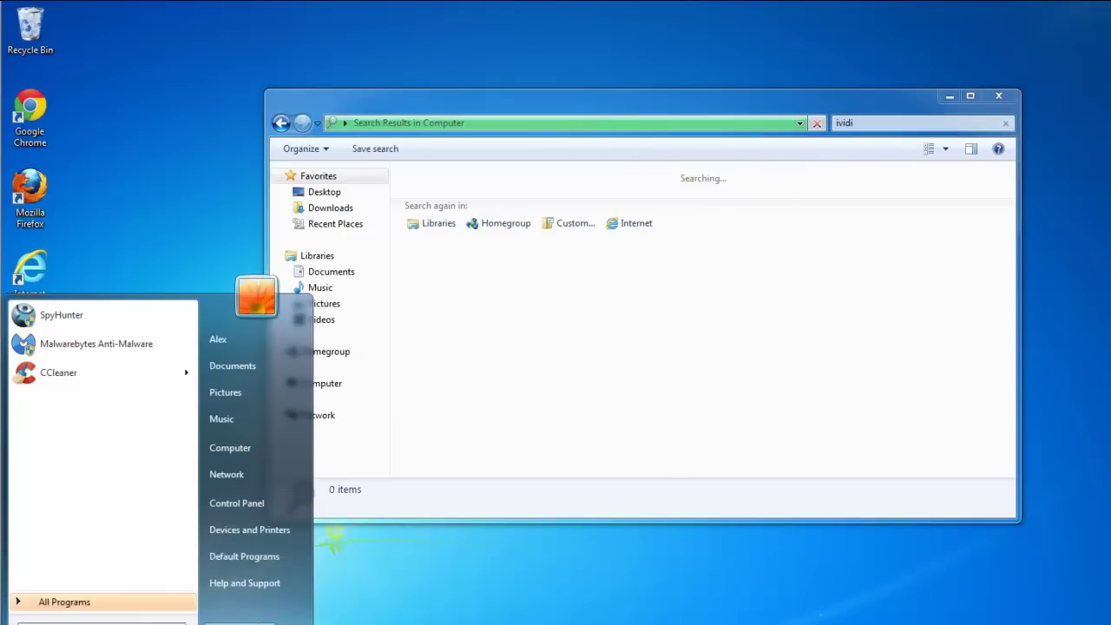
text(regedit)
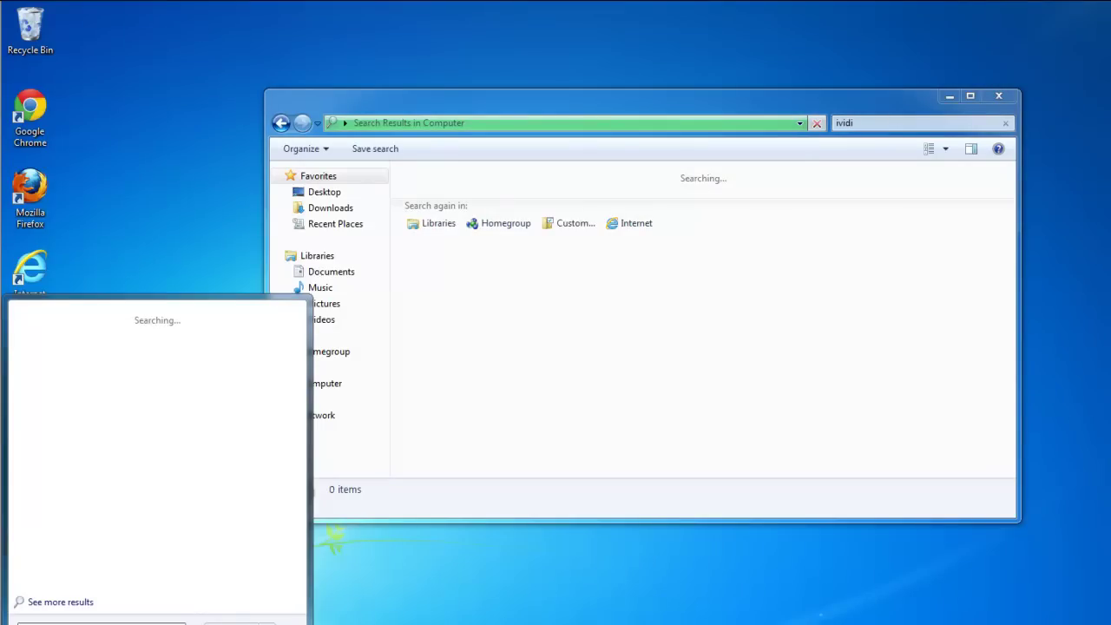
click(46, 338)
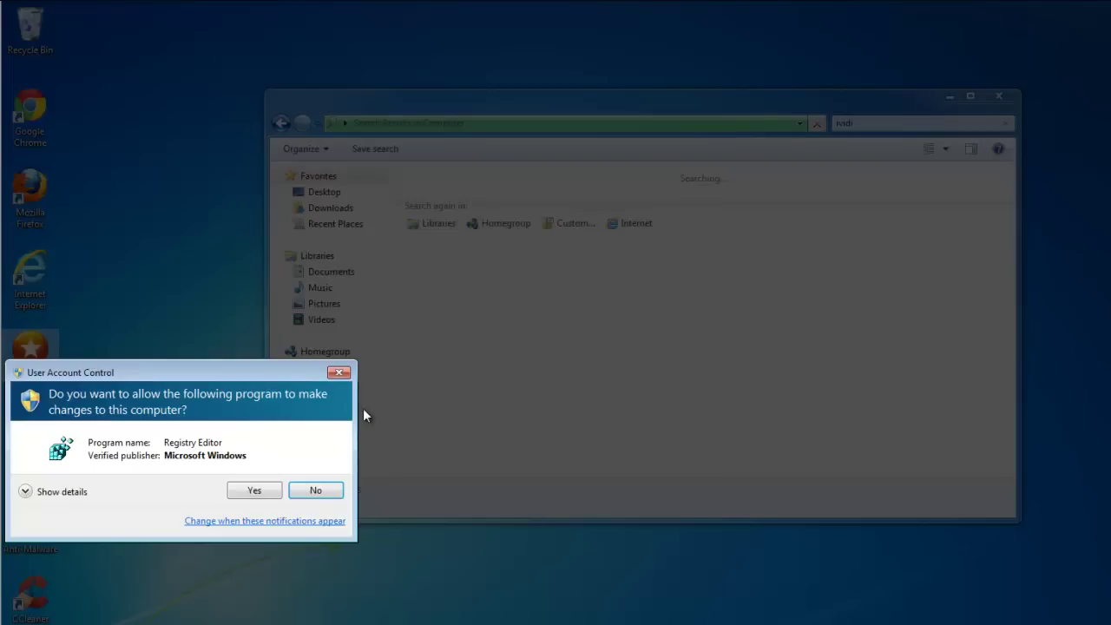
click(254, 491)
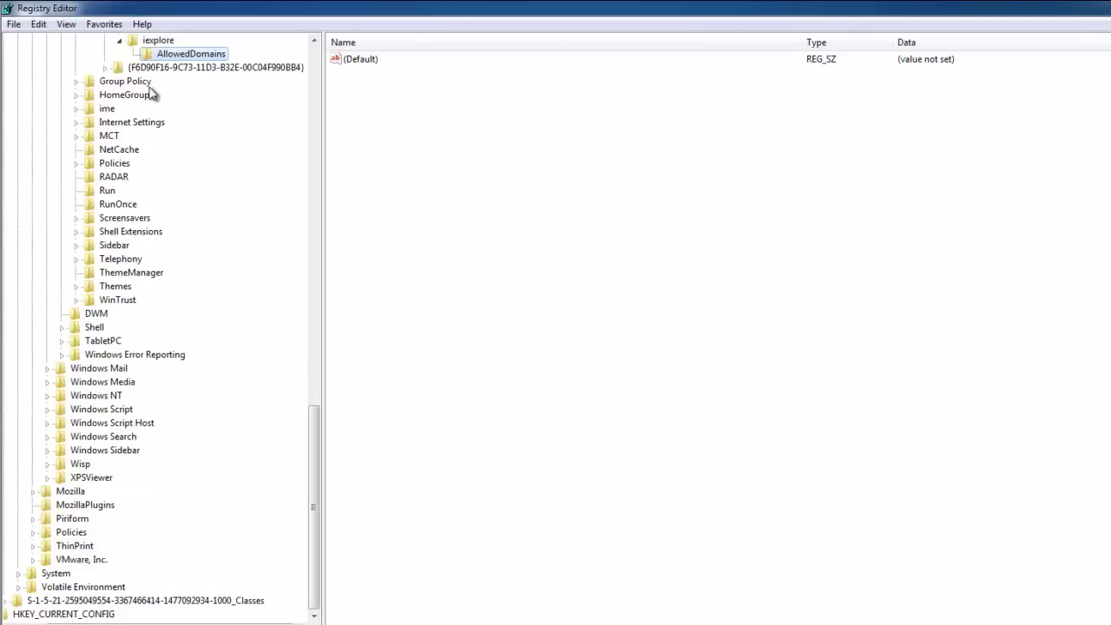
- Collapse the expanded user key and the HKEY_USERS branch, and select the Computer root
scroll(213, 139, up, 2)
drag(318, 451, 316, 94)
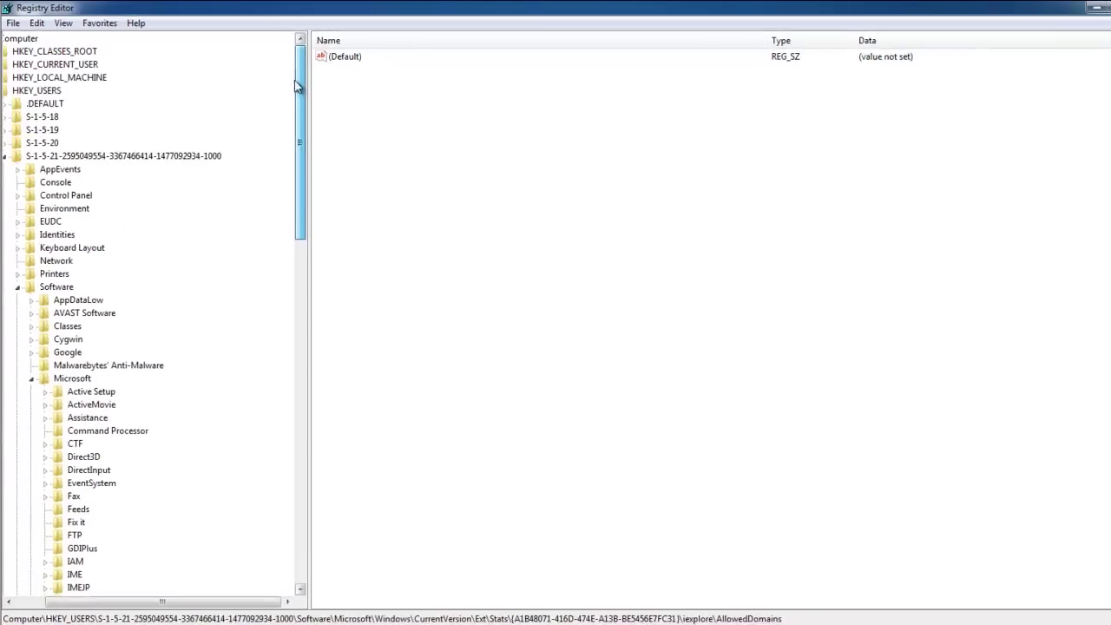
click(43, 161)
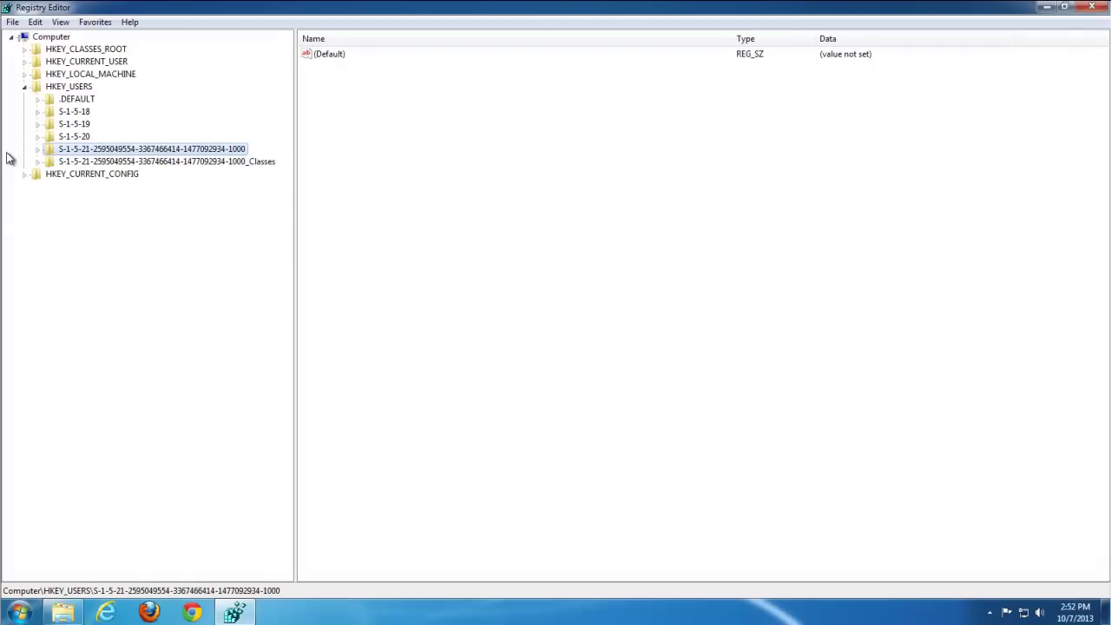
click(25, 88)
click(51, 37)
- Search the whole registry for "smileys", and check the progress of the "ividi" file search while it runs
click(34, 22)
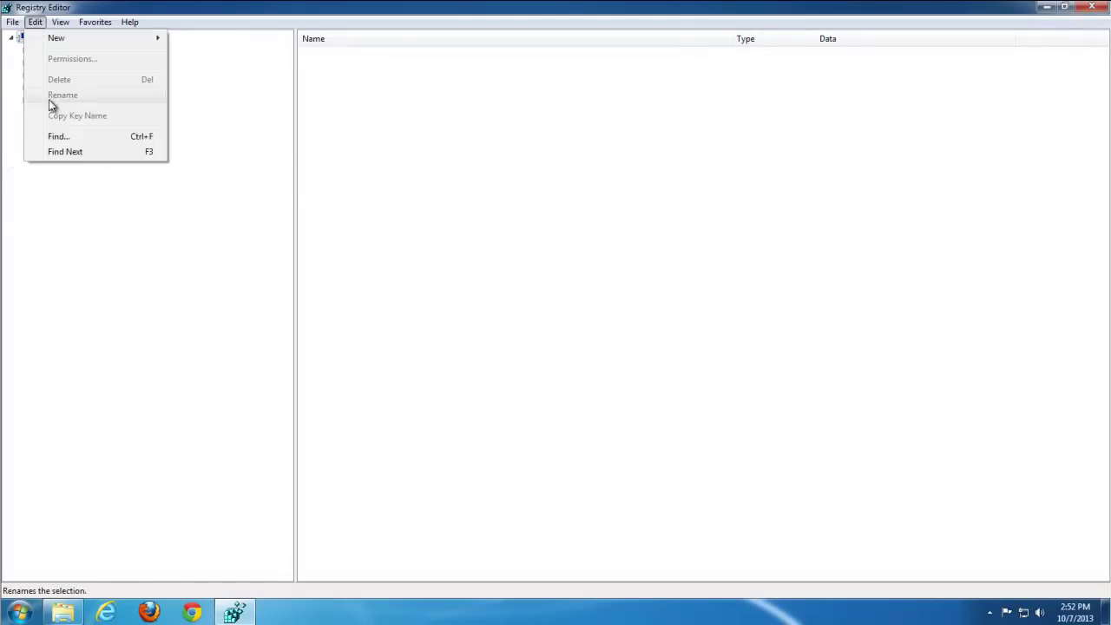
click(54, 135)
text(smileys)
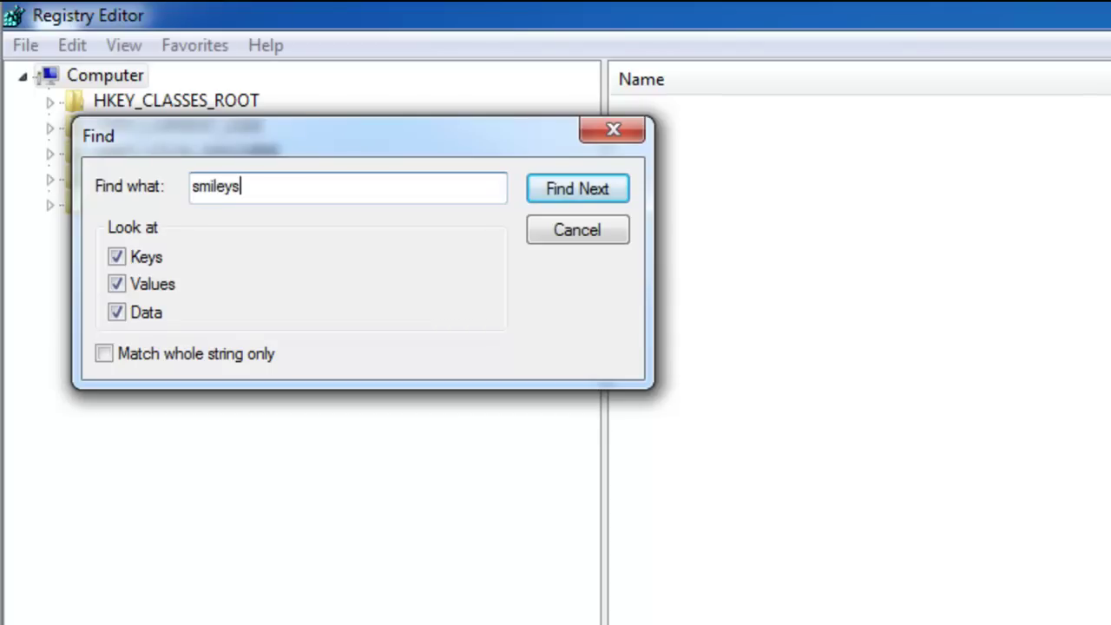
click(573, 189)
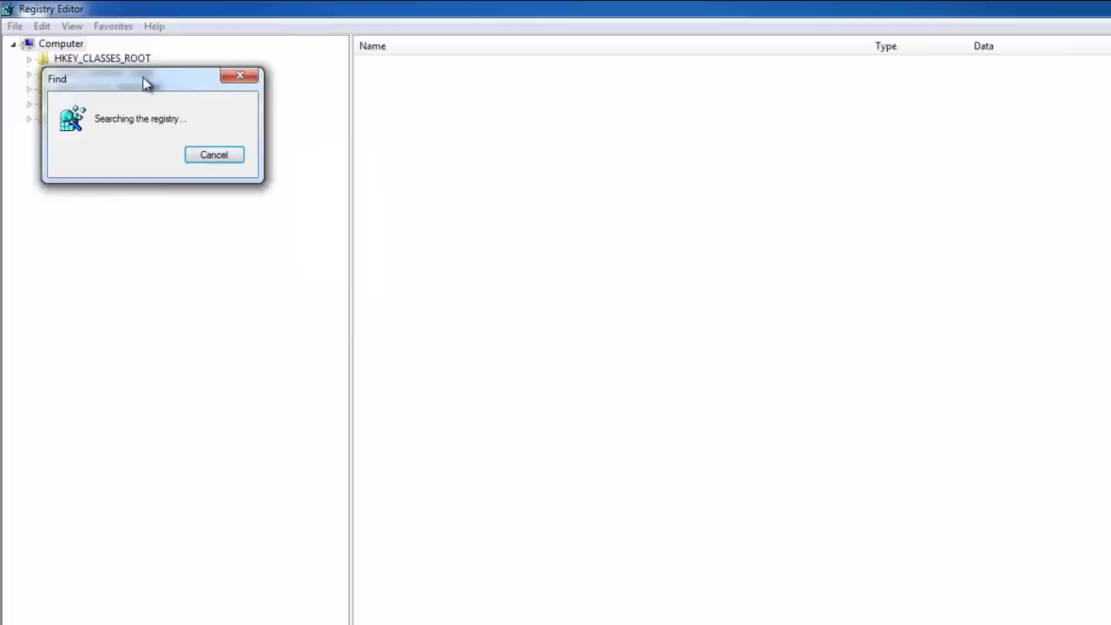
drag(269, 104, 547, 181)
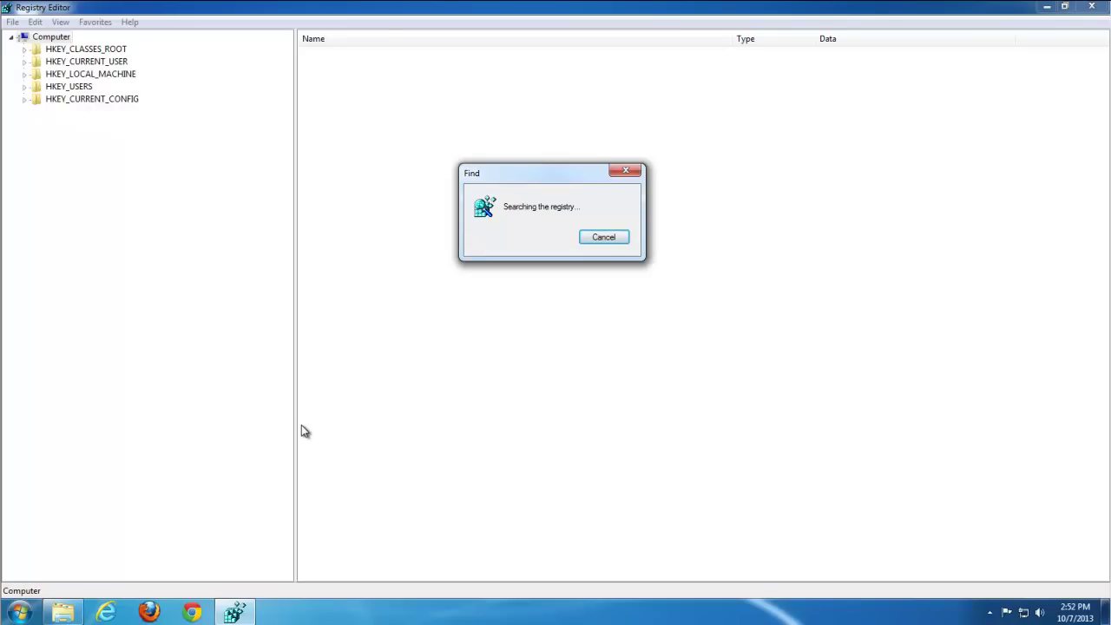
click(62, 612)
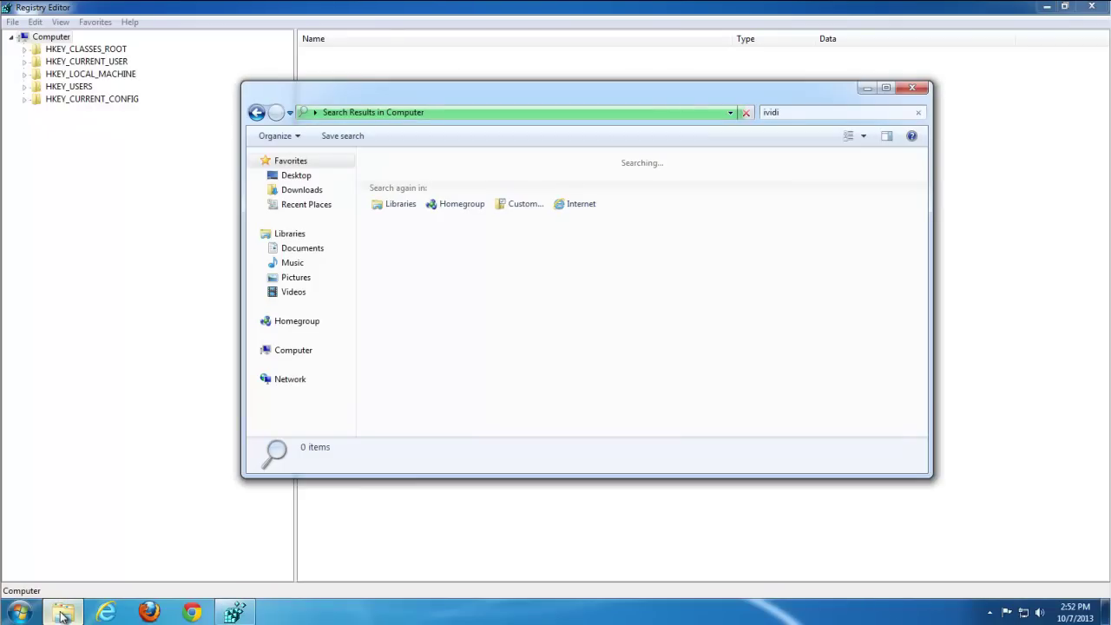
click(867, 89)
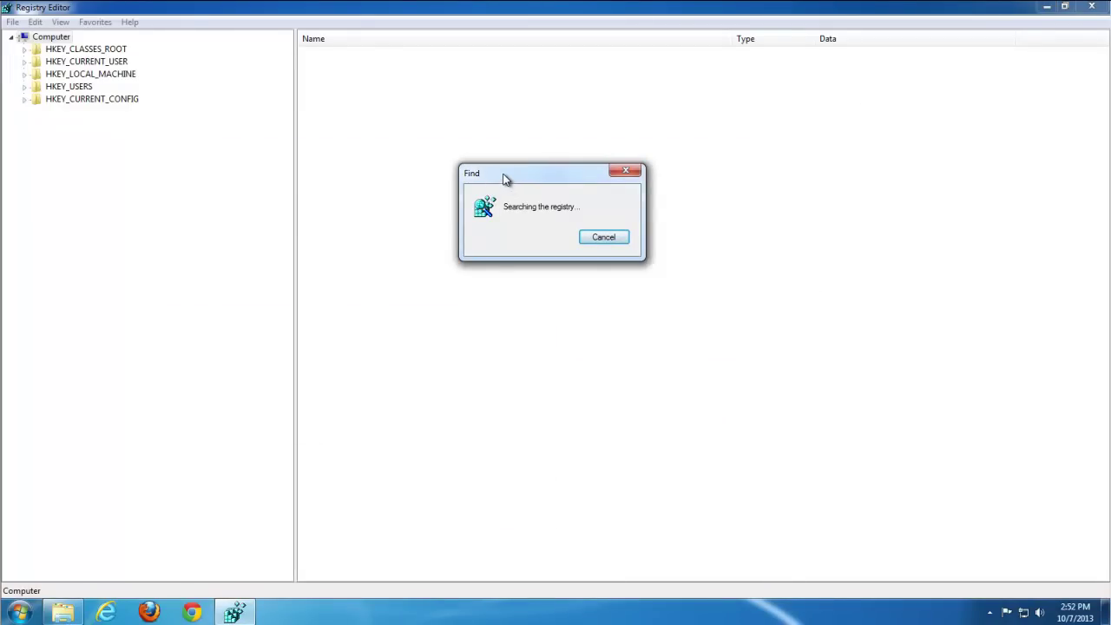
- Dismiss the finished registry search, close Registry Editor, and return to the file search window
click(643, 304)
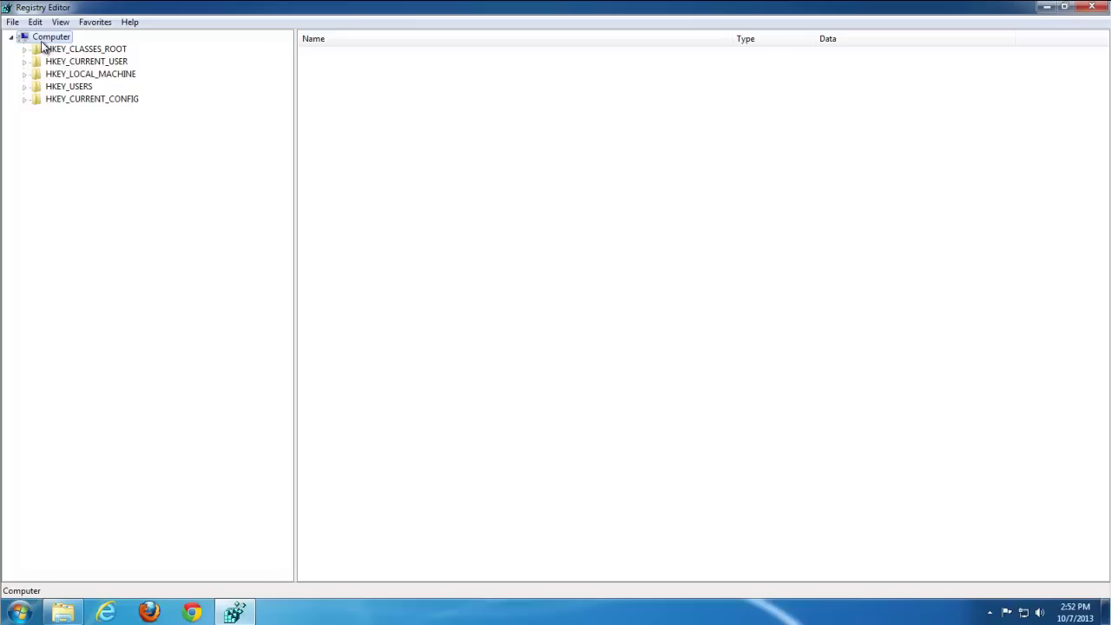
click(1093, 7)
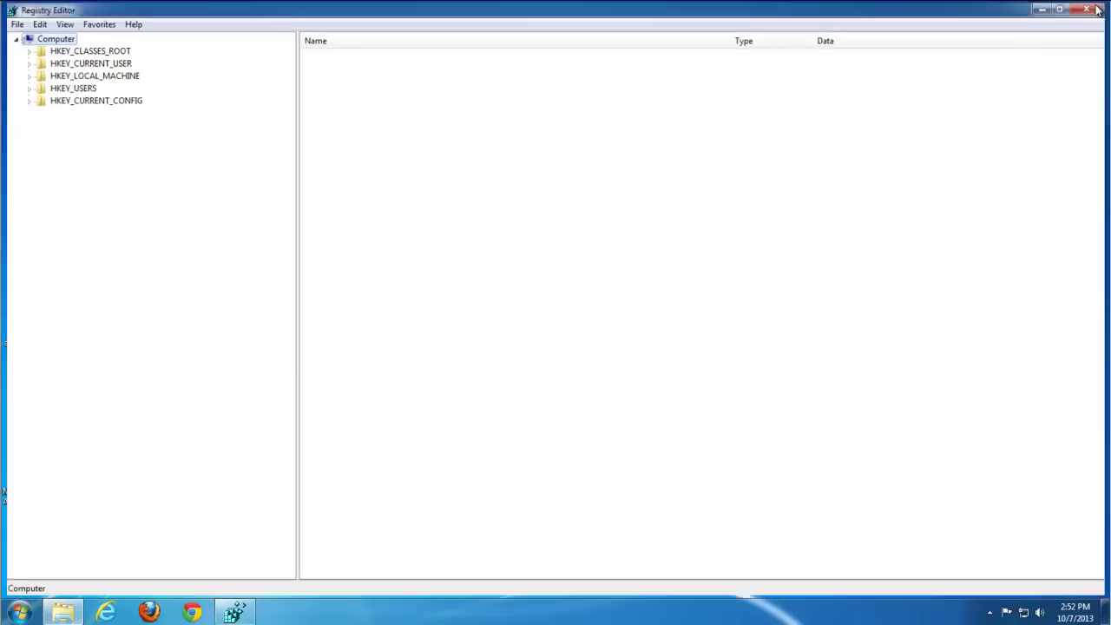
click(78, 614)
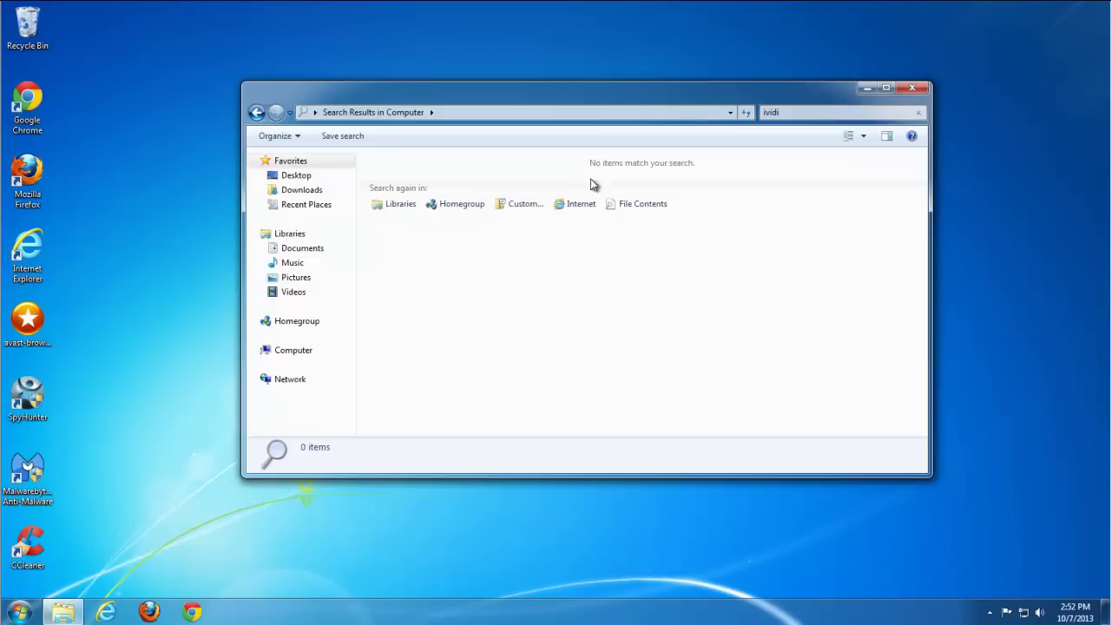
- Search the whole computer for files and folders named "smileys"
key(ctrl+e)
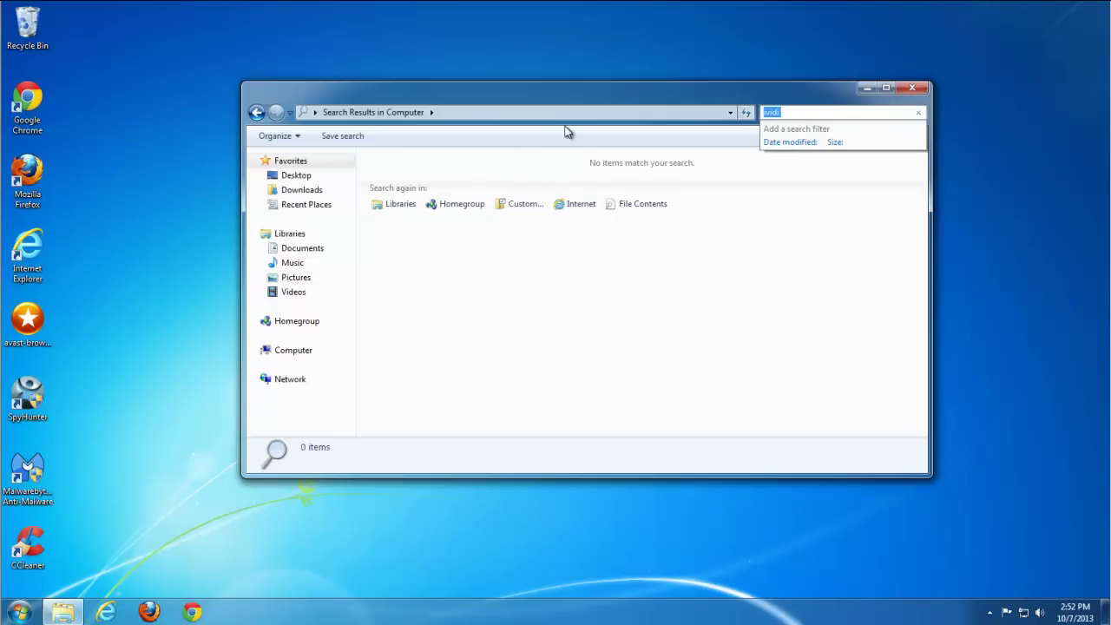
text(s.dll)
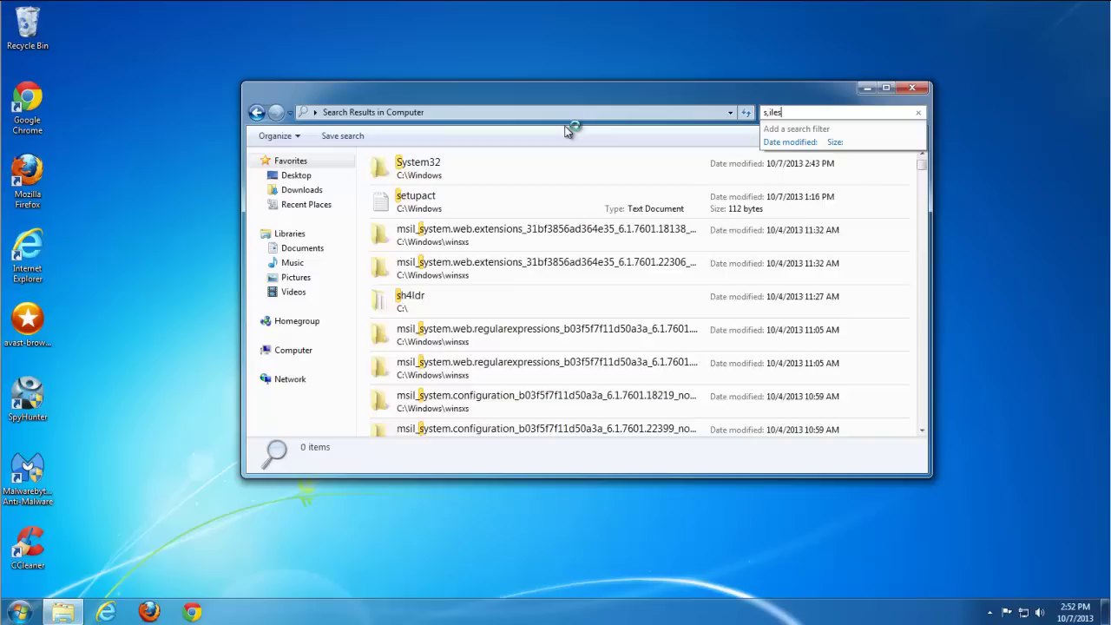
key(BackSpace)
key(BackSpace)
key(BackSpace)
key(BackSpace)
text(mileys)
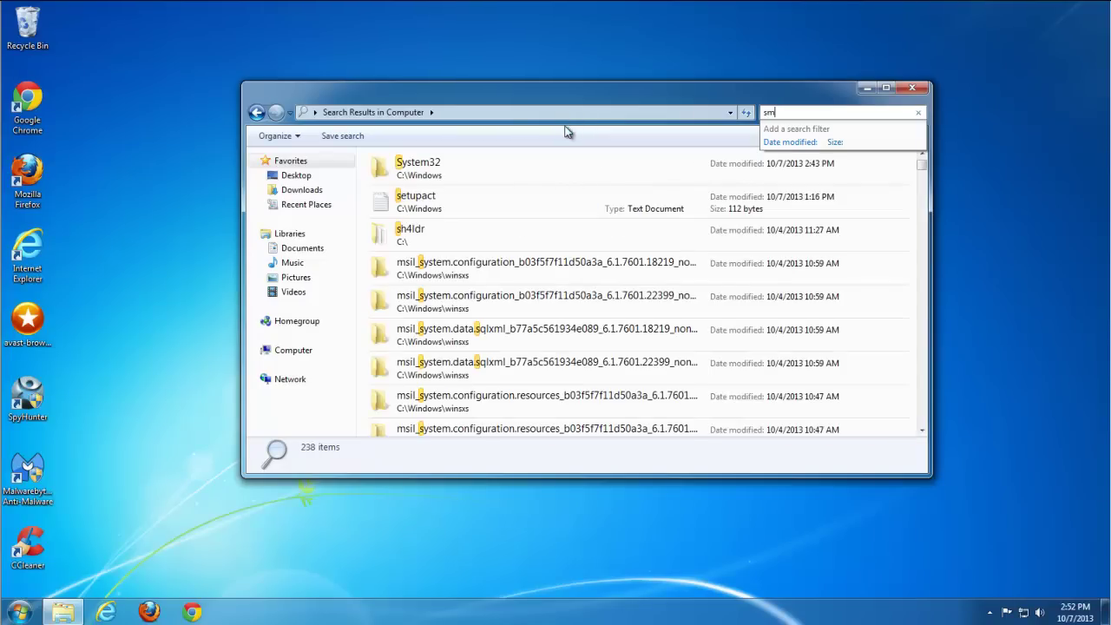
key(Return)
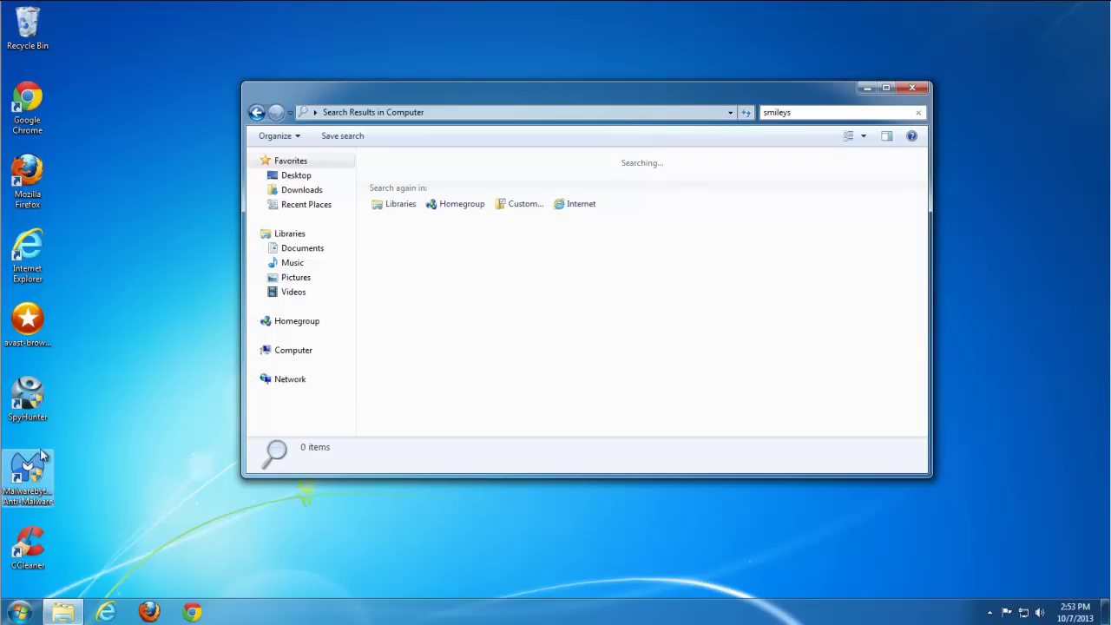
- Launch SpyHunter from the desktop, minimize the file search window, and allow SpyHunter4.exe to make changes
click(35, 408)
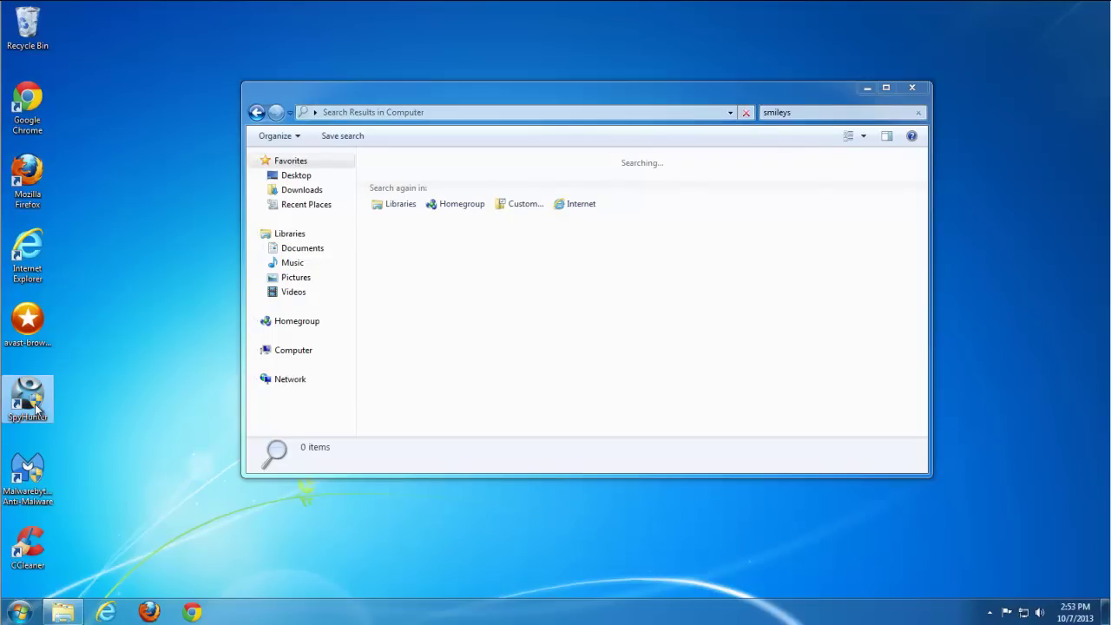
click(398, 86)
click(857, 108)
click(865, 87)
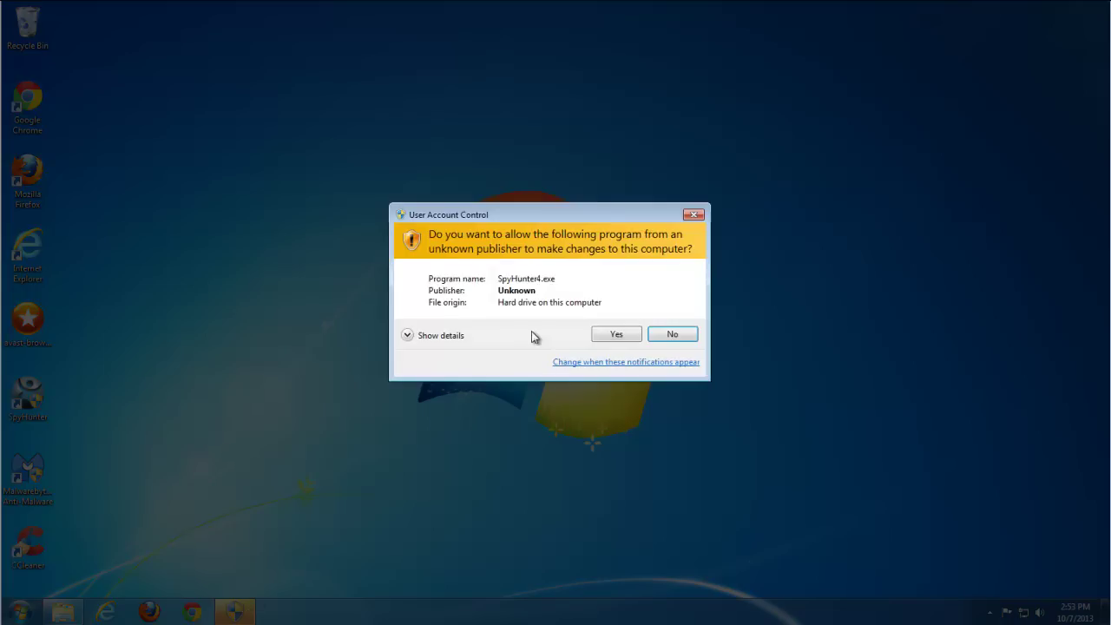
click(616, 337)
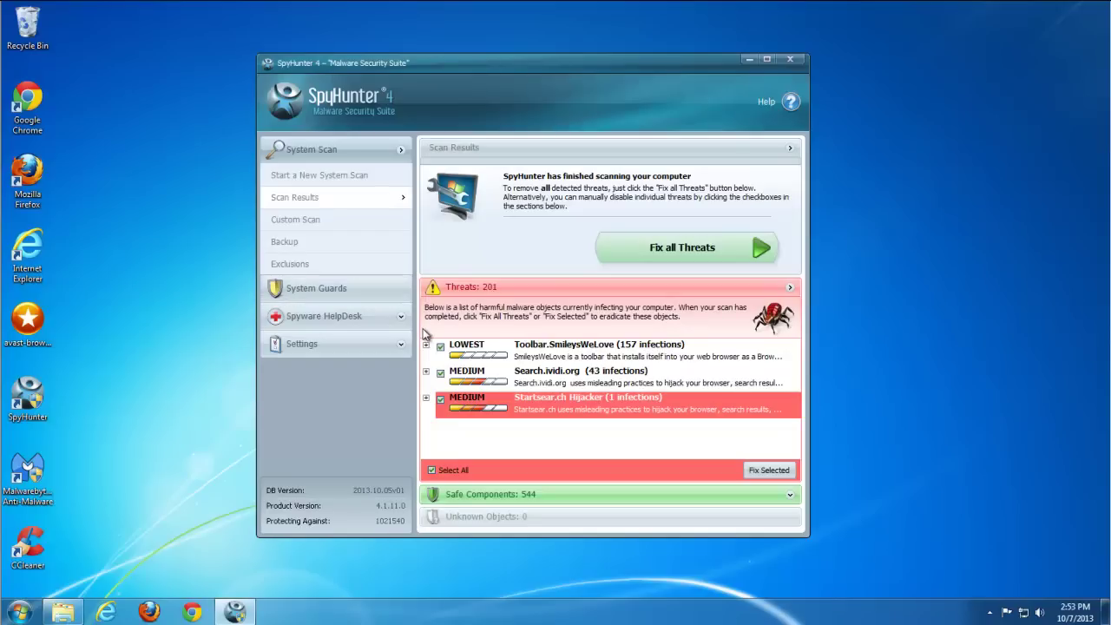
- Start a new SpyHunter system scan and minimize its window while it runs
click(286, 184)
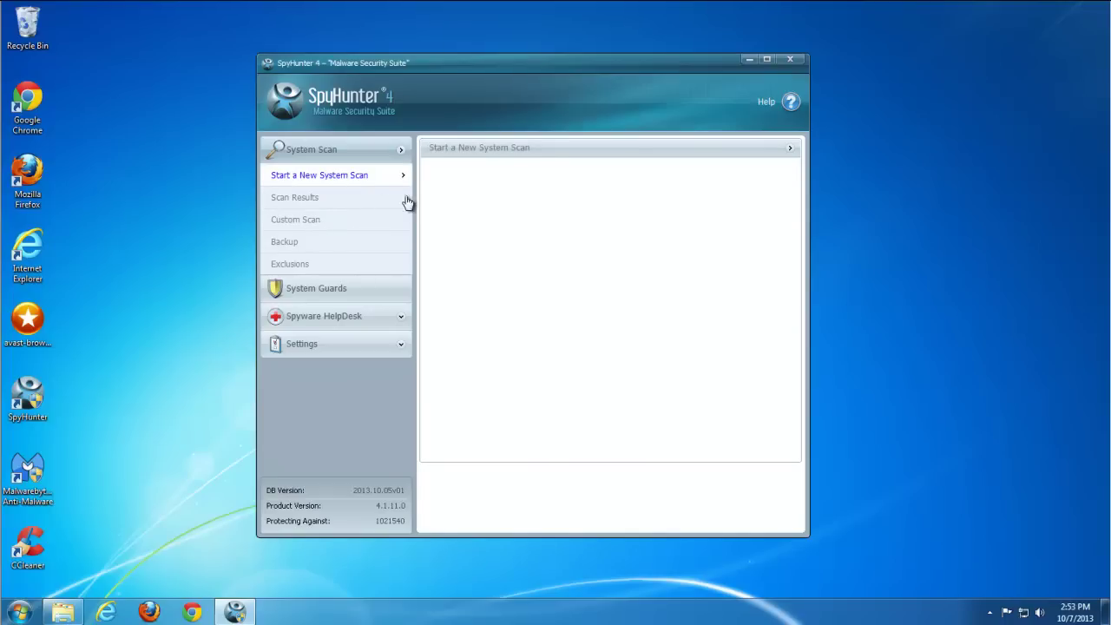
click(581, 289)
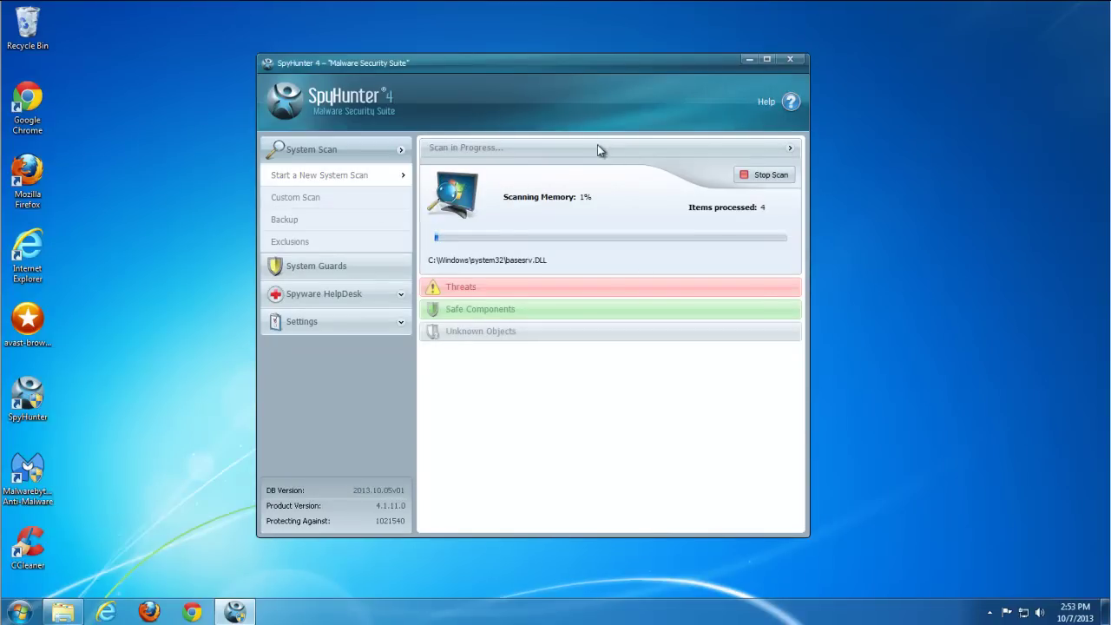
click(748, 58)
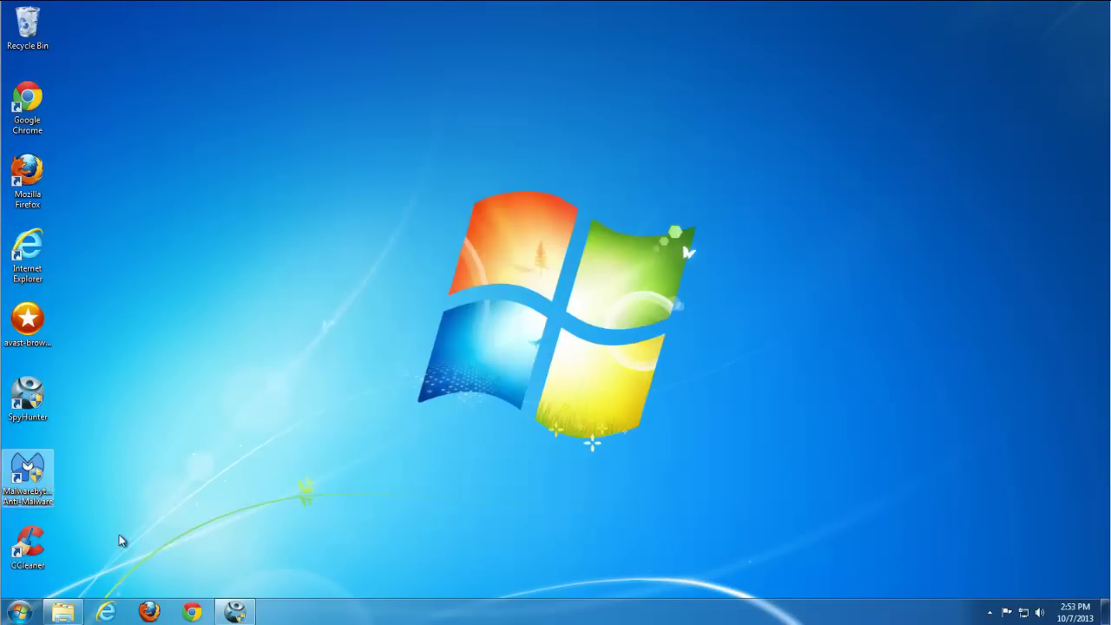
- Switch back to the "smileys" file search results and delete the SmileysWeLove folder
click(68, 613)
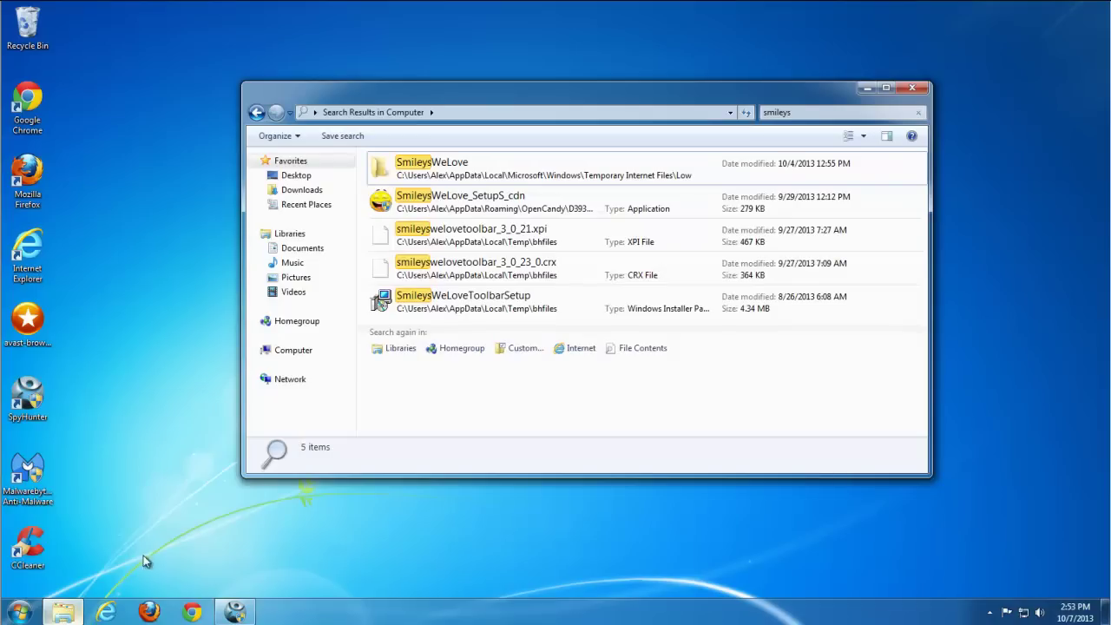
click(438, 171)
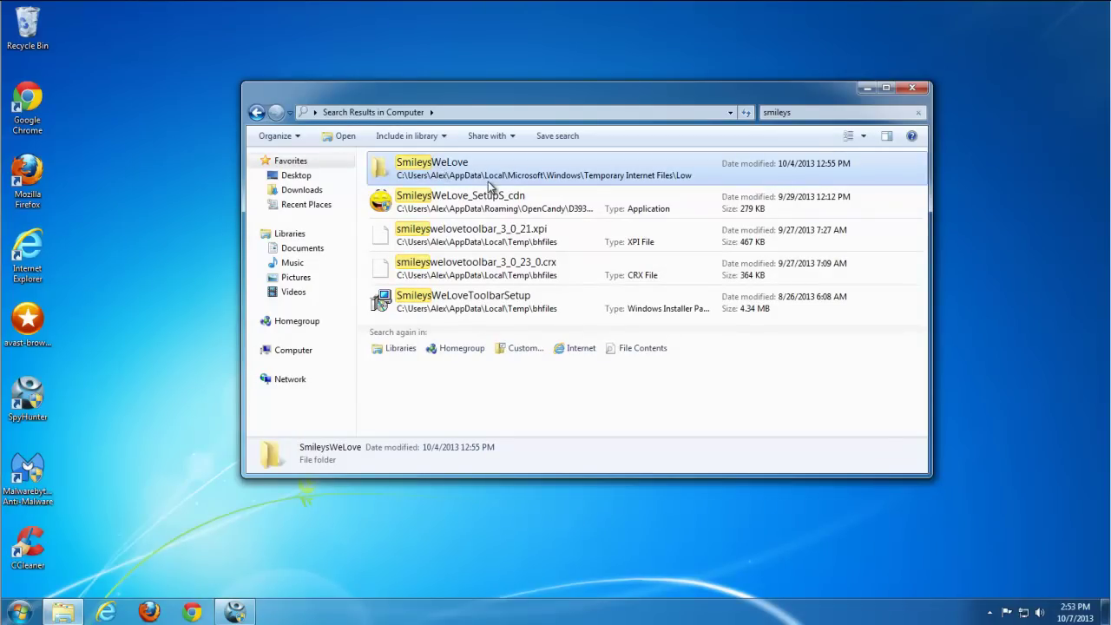
key(Delete)
key(Return)
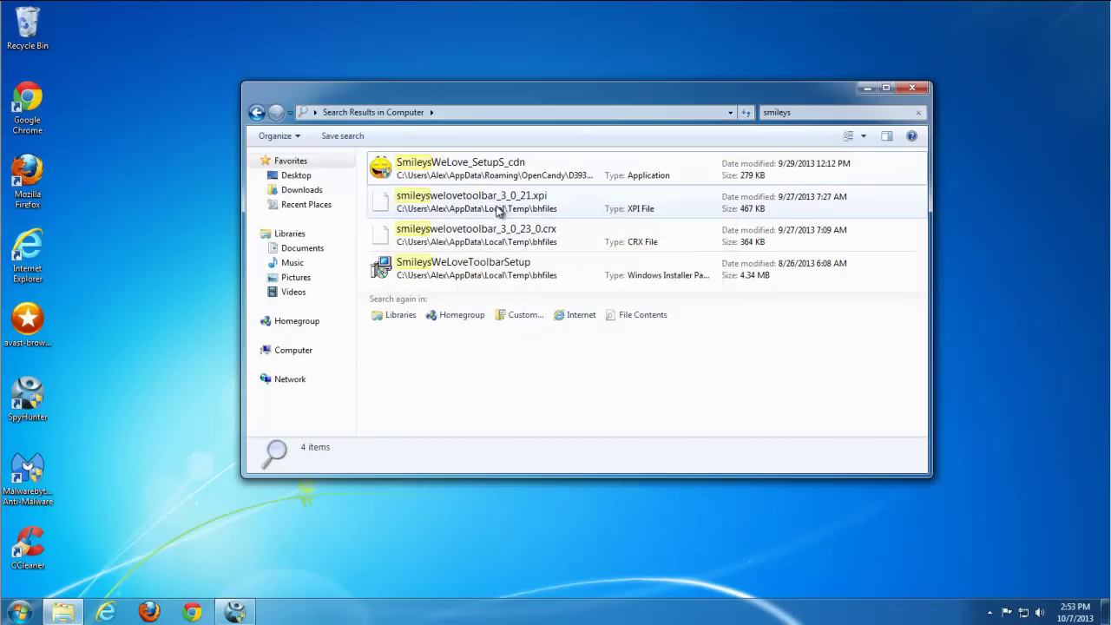
- Delete the SmileysWeLoveToolbarSetup, smileyswelovetoolbar_3_0_23_0.crx, smileyswelovetoolbar_3_0_21.xpi and SmileysWeLove_SetupS_cdn files from the search results
click(469, 276)
key(Delete)
key(Return)
click(471, 240)
key(Delete)
key(Return)
click(462, 208)
key(Delete)
key(Return)
click(458, 174)
key(Delete)
key(Return)
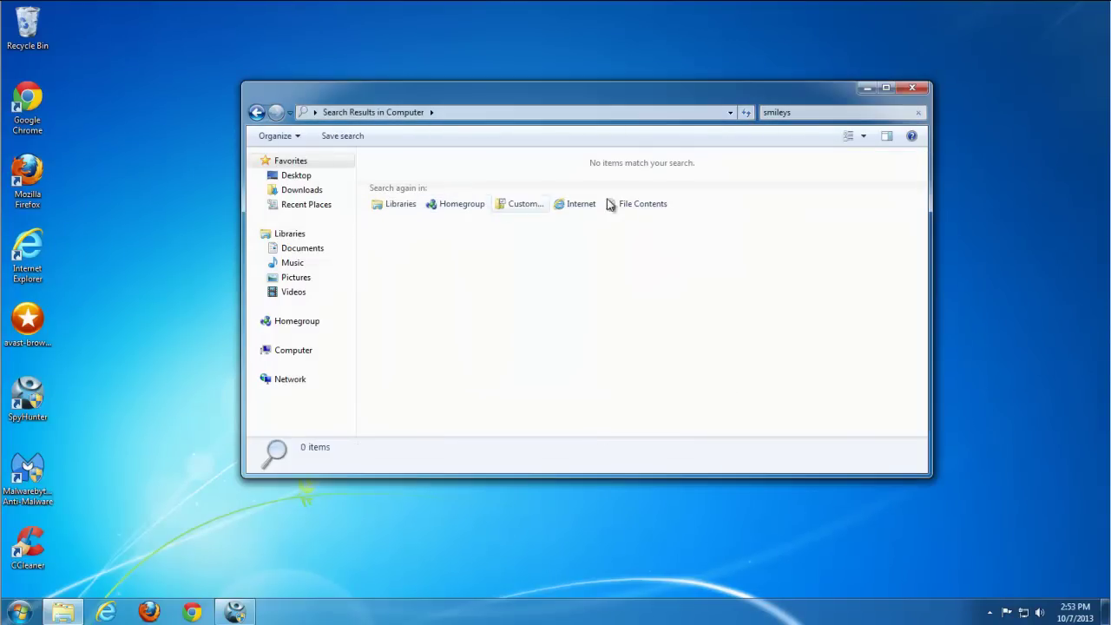
- Close the file search window and launch Malwarebytes Anti-Malware from the desktop, allowing it to make changes
click(923, 87)
double_click(28, 473)
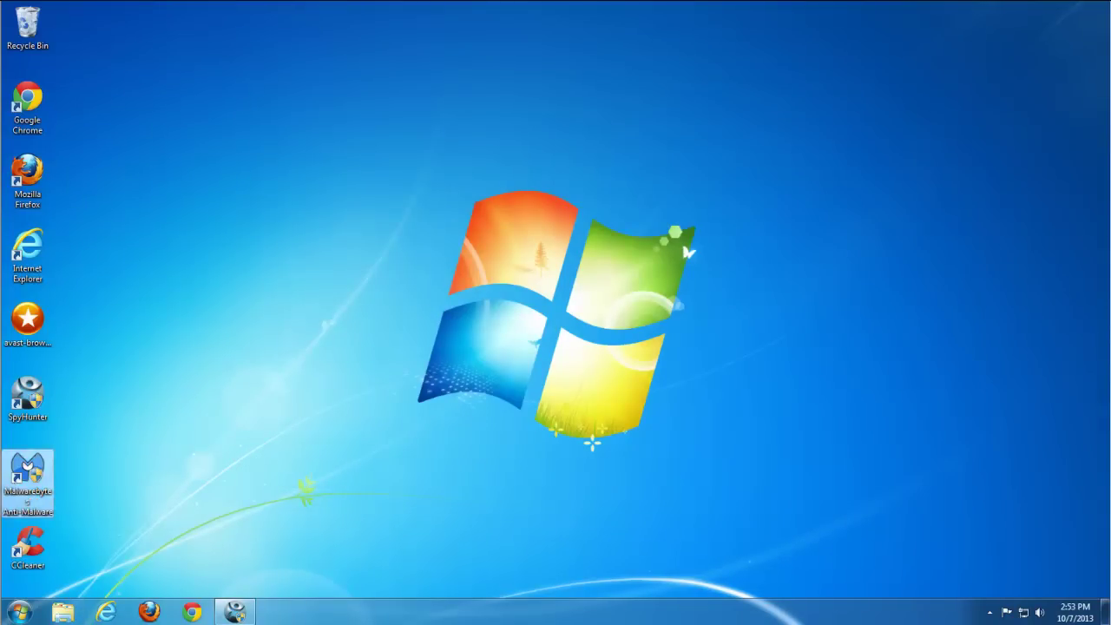
click(599, 335)
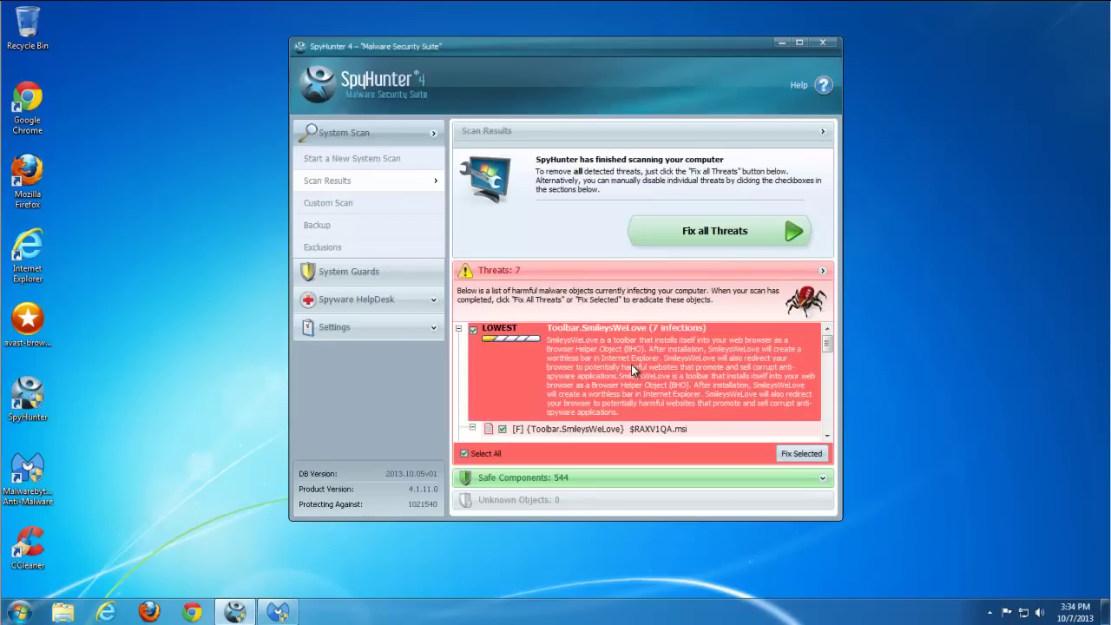
- Examine the Toolbar.SmileysWeLove detections in SpyHunter's scan results, look at the Malwarebytes results, and maximize the SpyHunter window
scroll(631, 363, down, 1)
scroll(631, 369, down, 1)
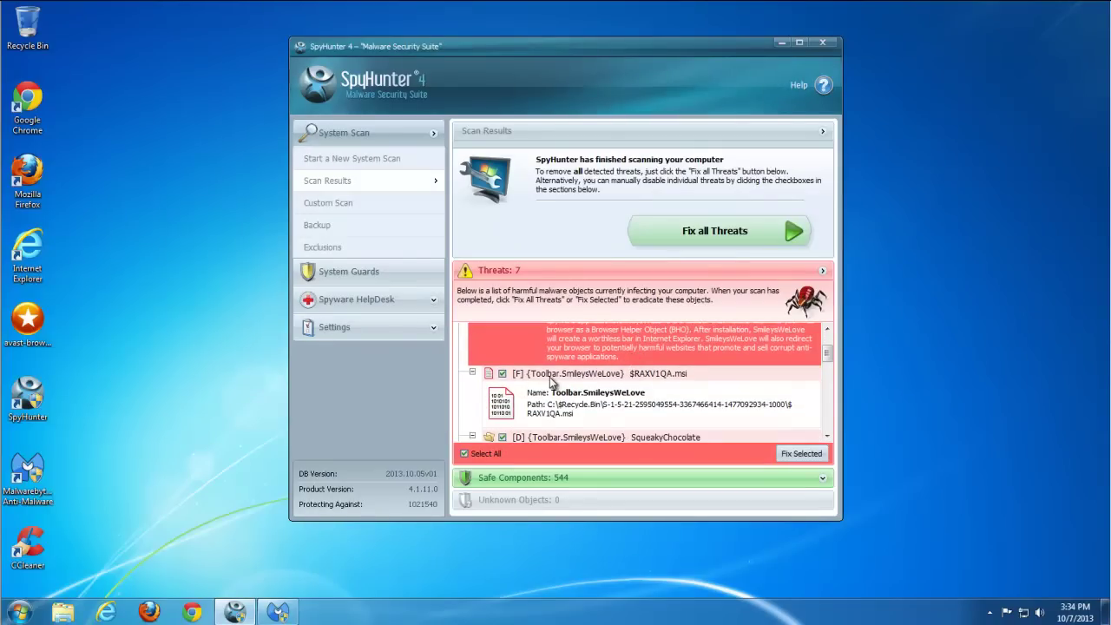
scroll(552, 382, down, 5)
scroll(552, 382, down, 8)
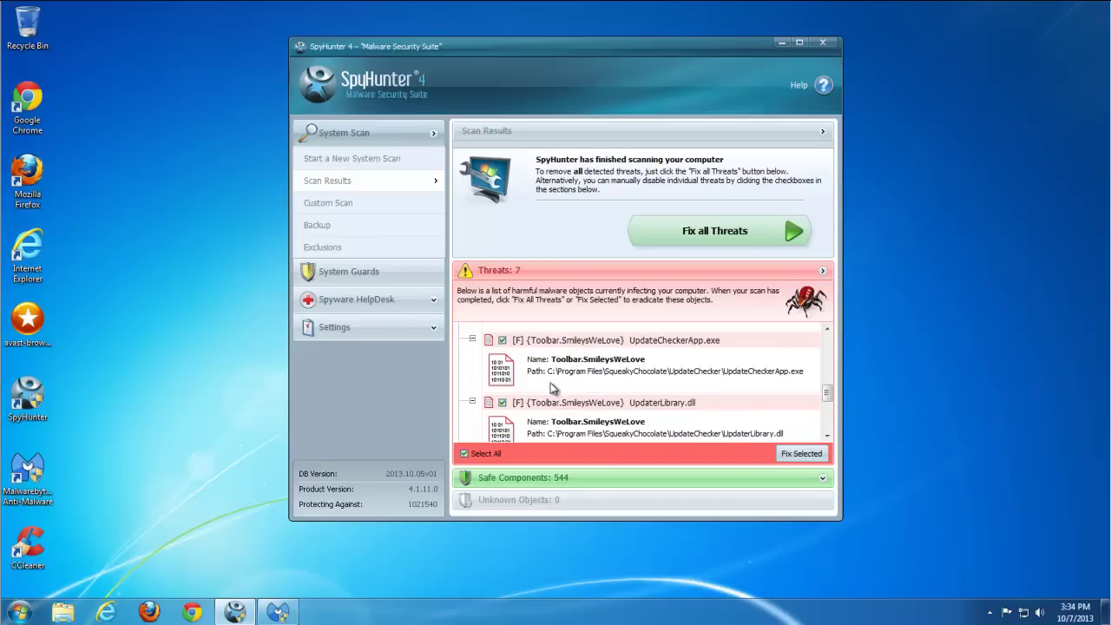
click(279, 613)
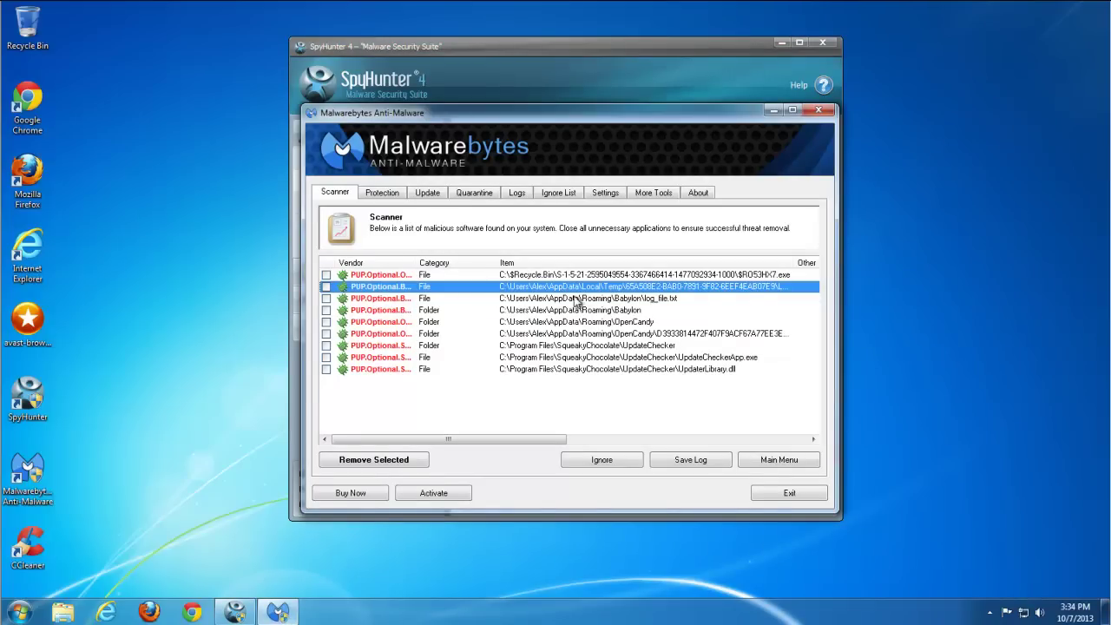
click(799, 41)
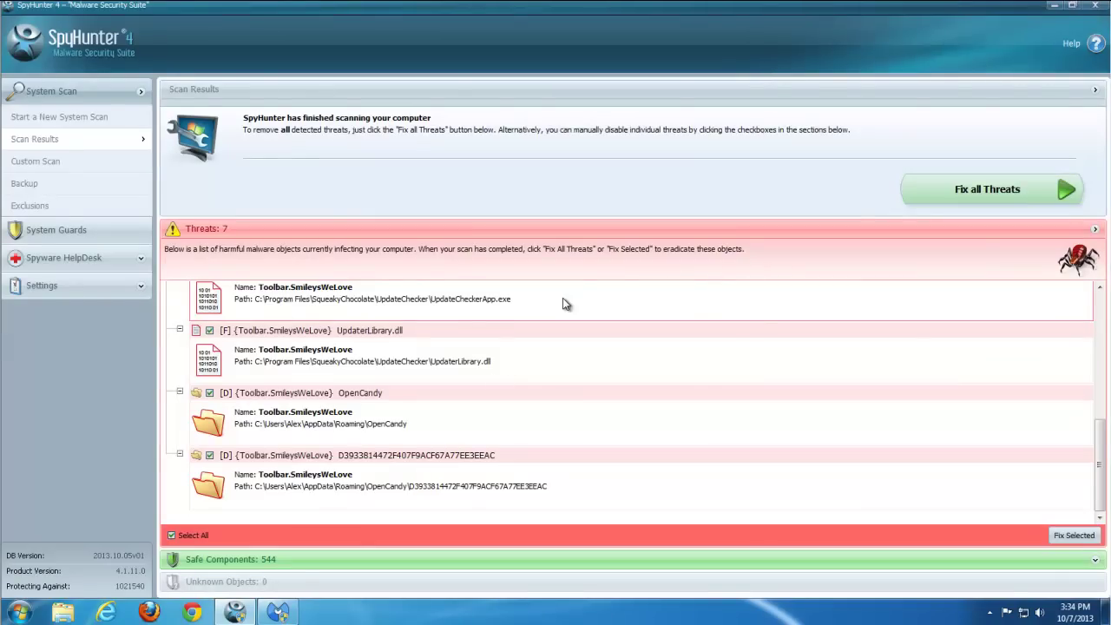
- Switch to Malwarebytes Anti-Malware, maximize it, and mark all OpenCandy, Babylon.A and SqueakyChocolate.A detections for removal
click(280, 612)
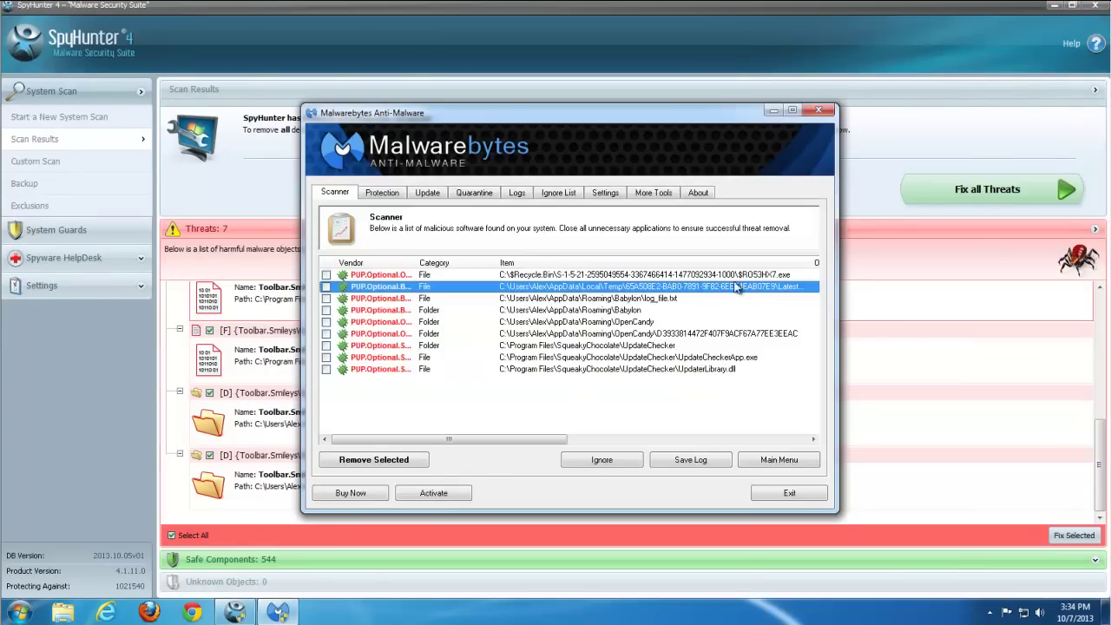
click(792, 110)
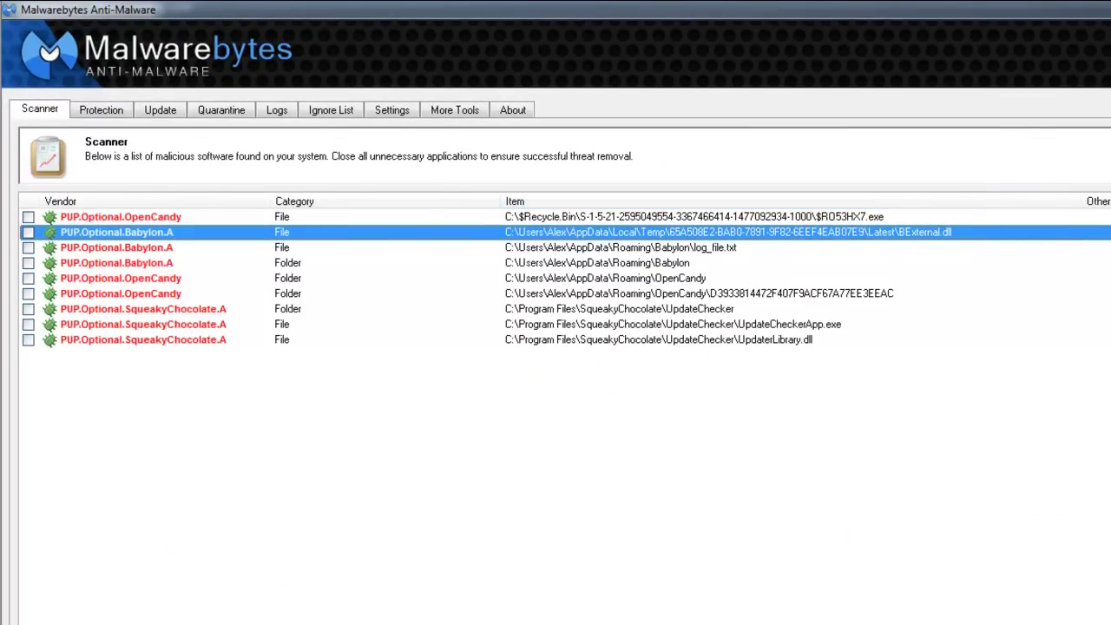
click(27, 217)
click(27, 231)
click(27, 247)
click(28, 262)
click(27, 278)
click(27, 309)
click(28, 341)
click(28, 323)
click(28, 293)
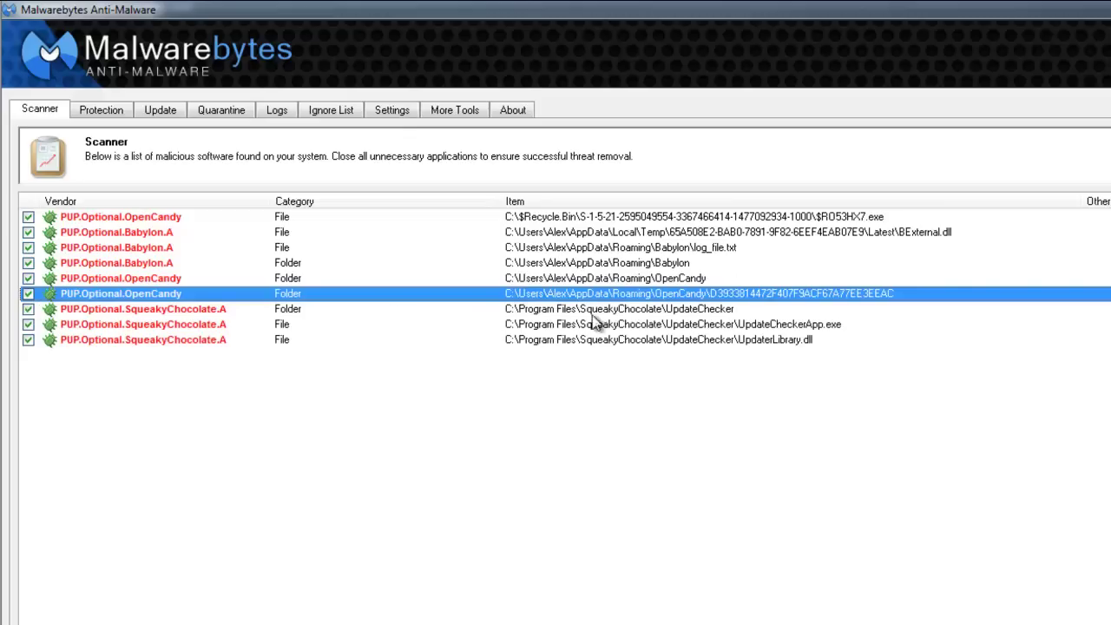
- Close Malwarebytes Anti-Malware
key(alt+F4)
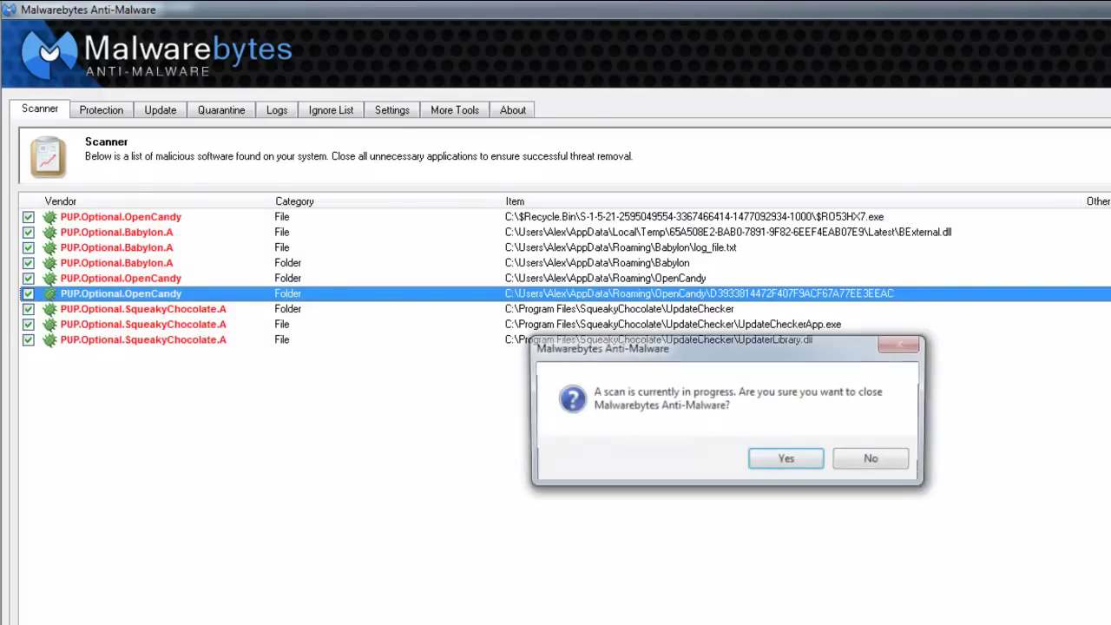